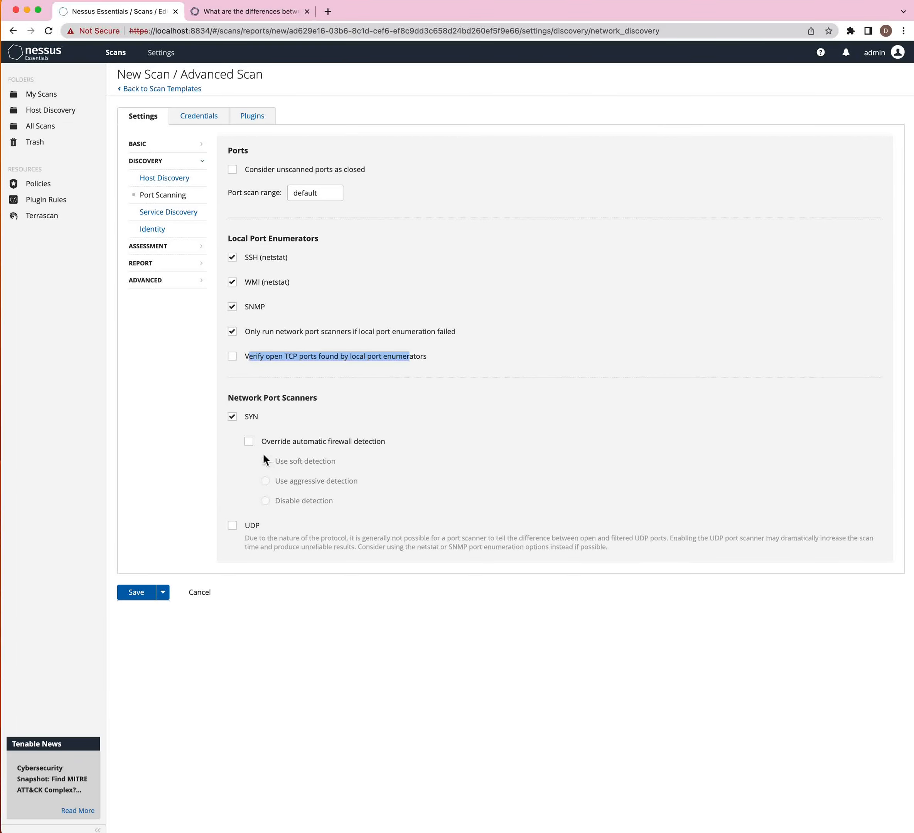
- Review the UDP port scanning caveat, then open Service Discovery with SSL/TLS/DTLS service search kept on
{"action": "left_click", "coordinate": [255, 534]}
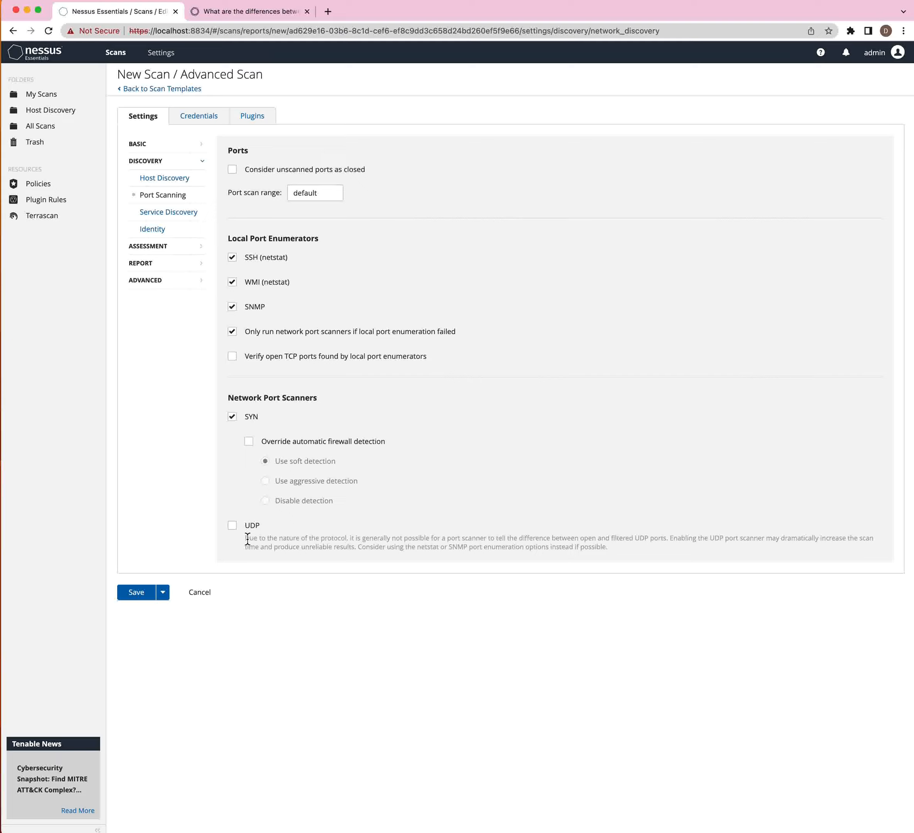
{"action": "left_click_drag", "start_coordinate": [248, 539], "coordinate": [356, 552]}
{"action": "left_click", "coordinate": [357, 553]}
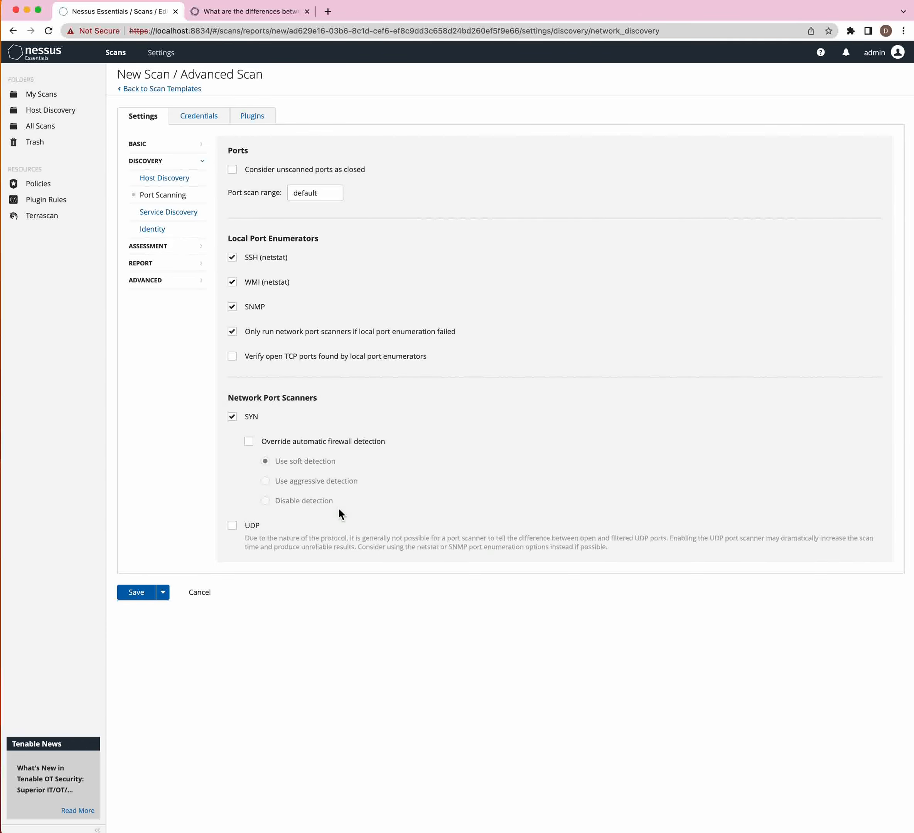
{"action": "left_click", "coordinate": [174, 213]}
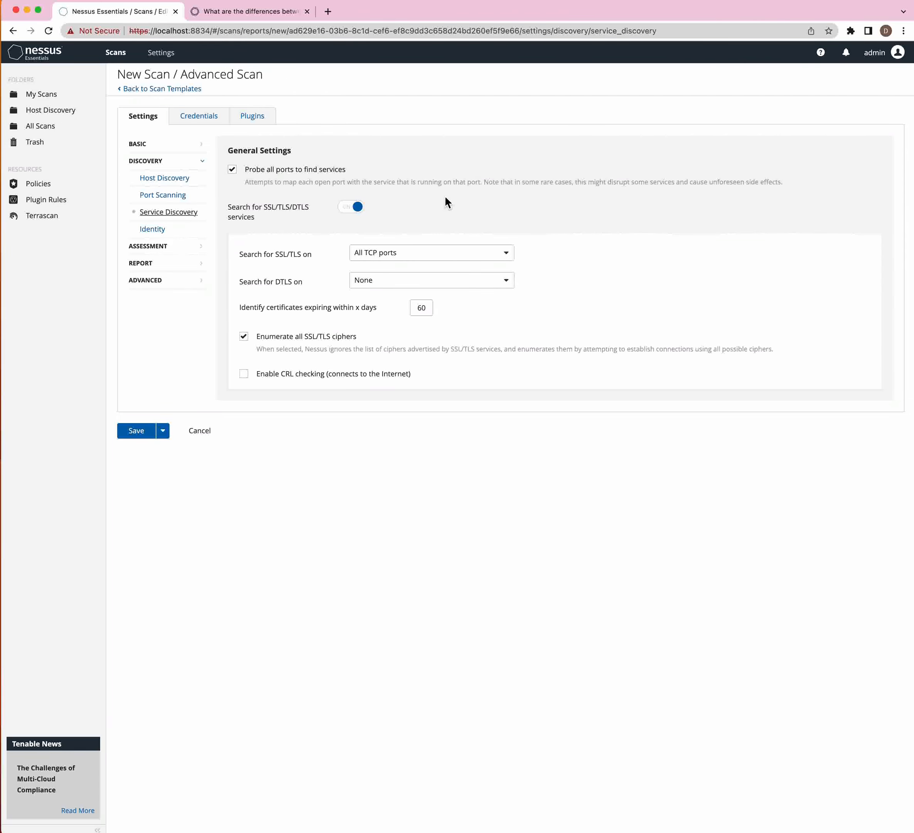
{"action": "left_click", "coordinate": [355, 208]}
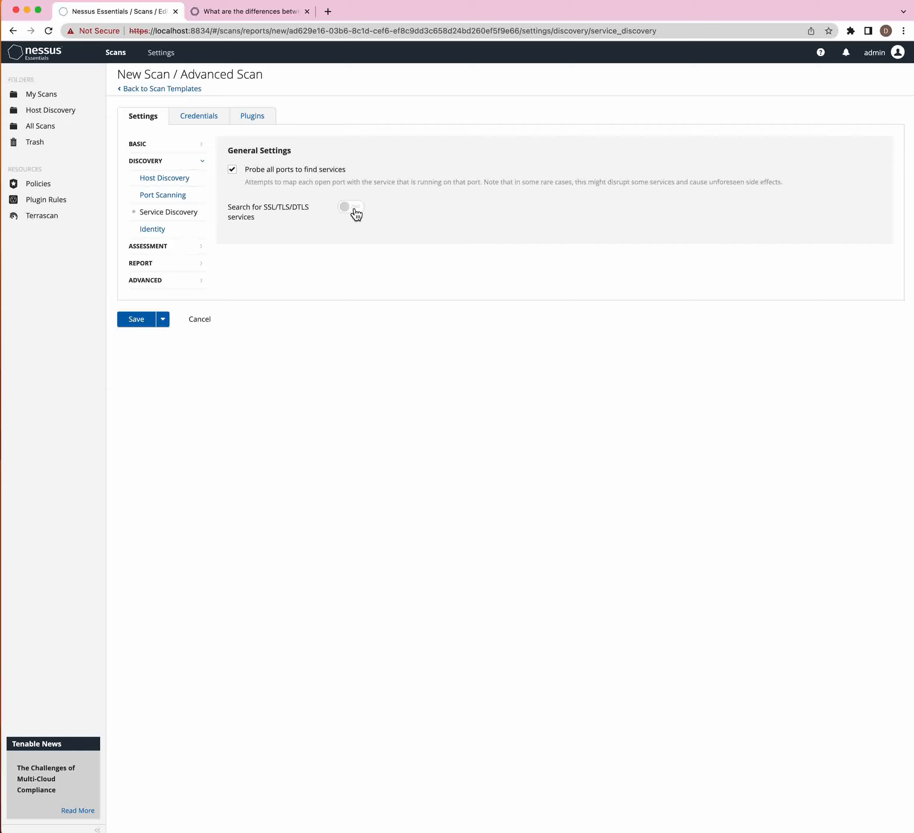
{"action": "left_click", "coordinate": [355, 209]}
{"action": "left_click", "coordinate": [330, 215]}
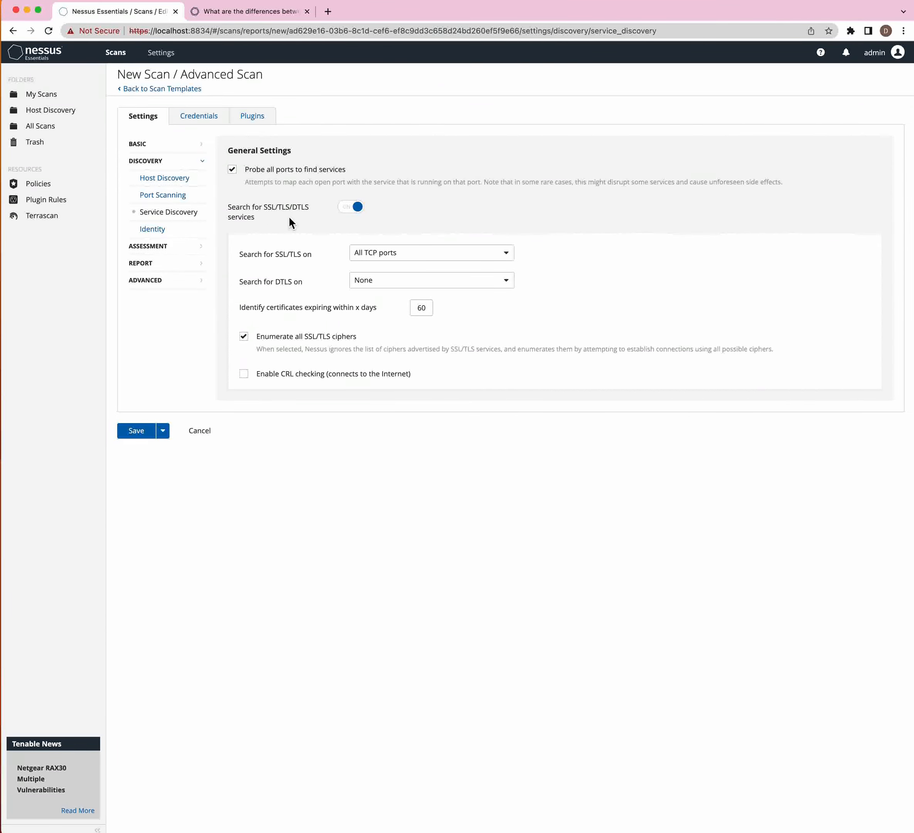
- After trying Known SSL/TLS ports, set SSL/TLS search back to All TCP ports
{"action": "left_click", "coordinate": [372, 258]}
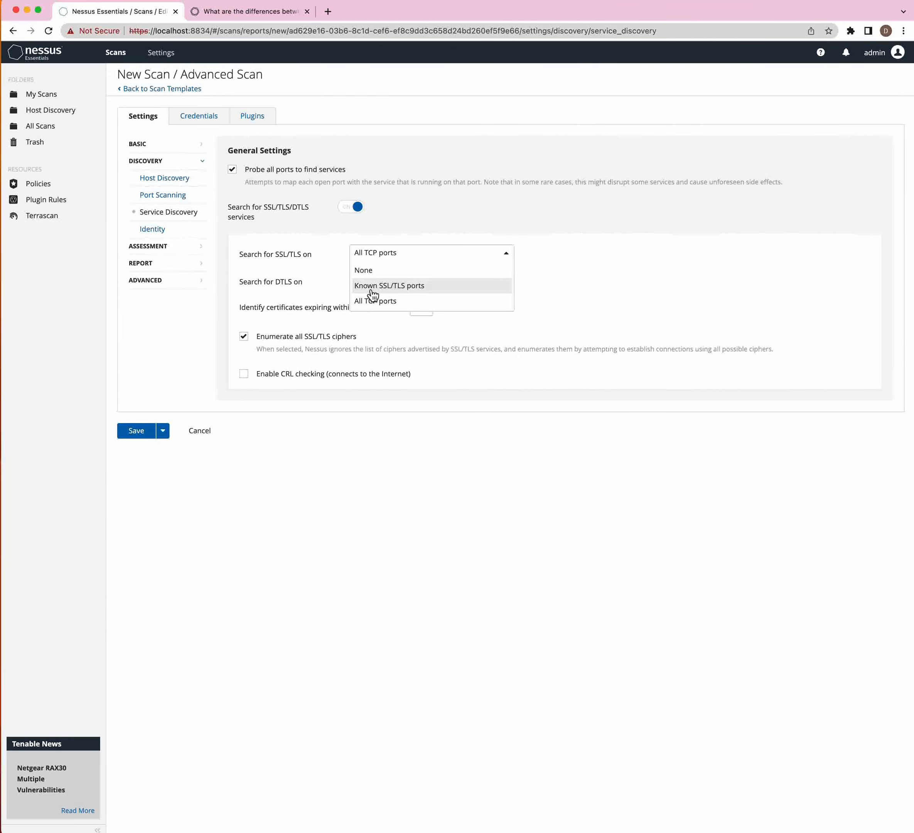
{"action": "left_click", "coordinate": [373, 286]}
{"action": "left_click", "coordinate": [373, 283]}
{"action": "left_click", "coordinate": [379, 259]}
{"action": "left_click", "coordinate": [366, 303]}
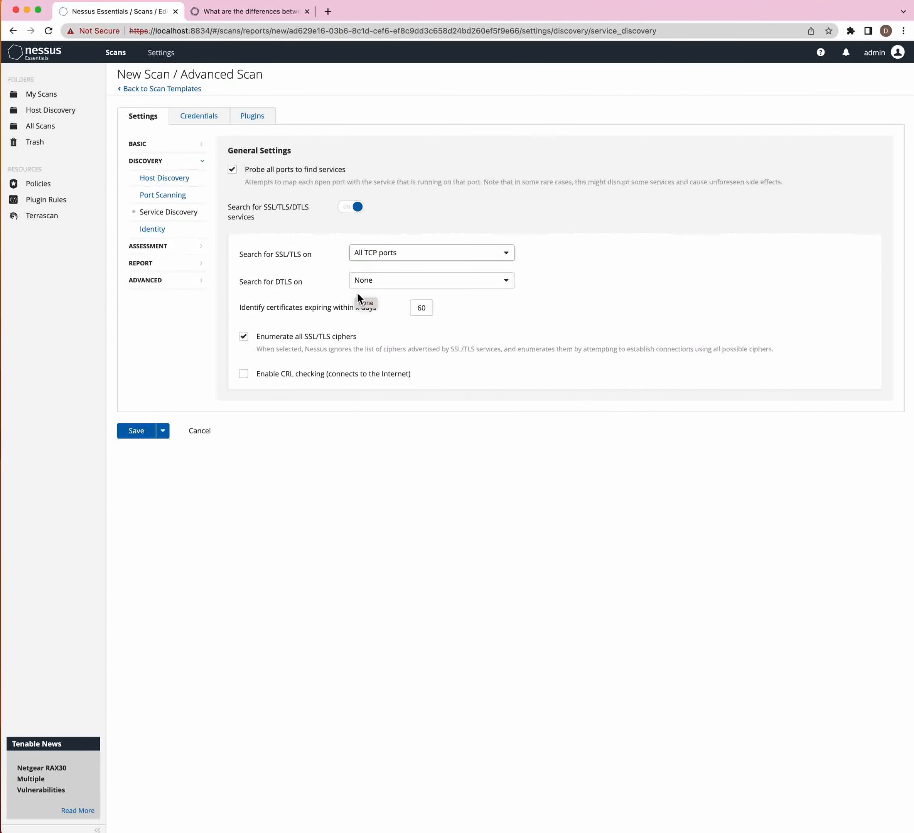
{"action": "left_click", "coordinate": [376, 287]}
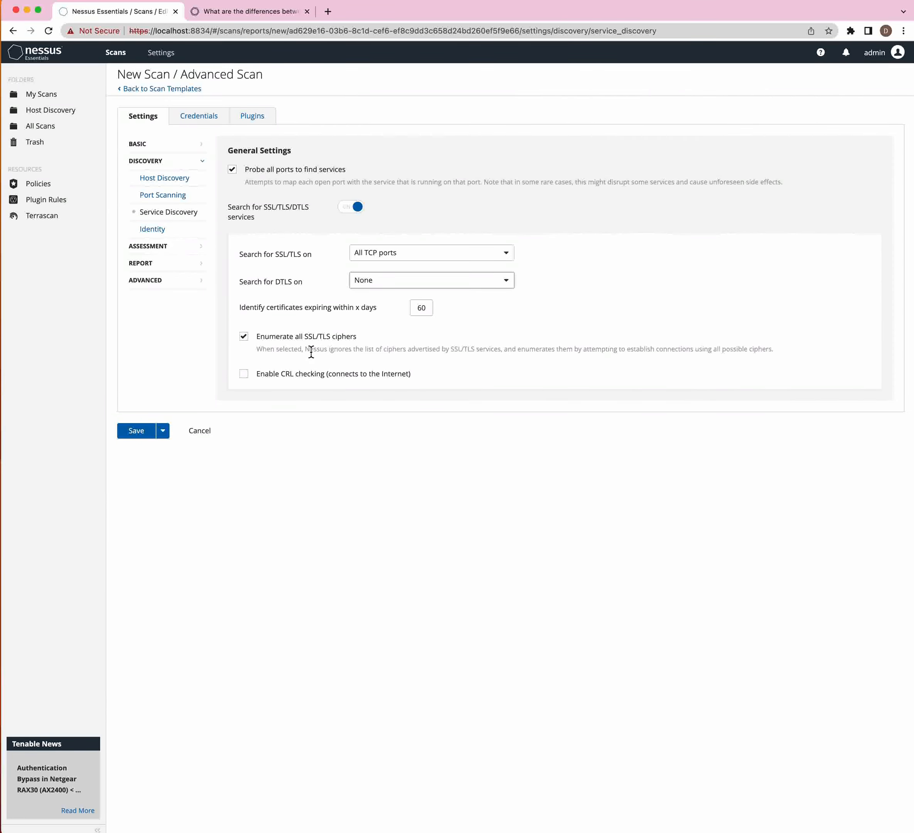
- Leave DTLS search at None, review the CRL checking option, then go to Identity discovery
{"action": "left_click_drag", "start_coordinate": [310, 351], "coordinate": [369, 353]}
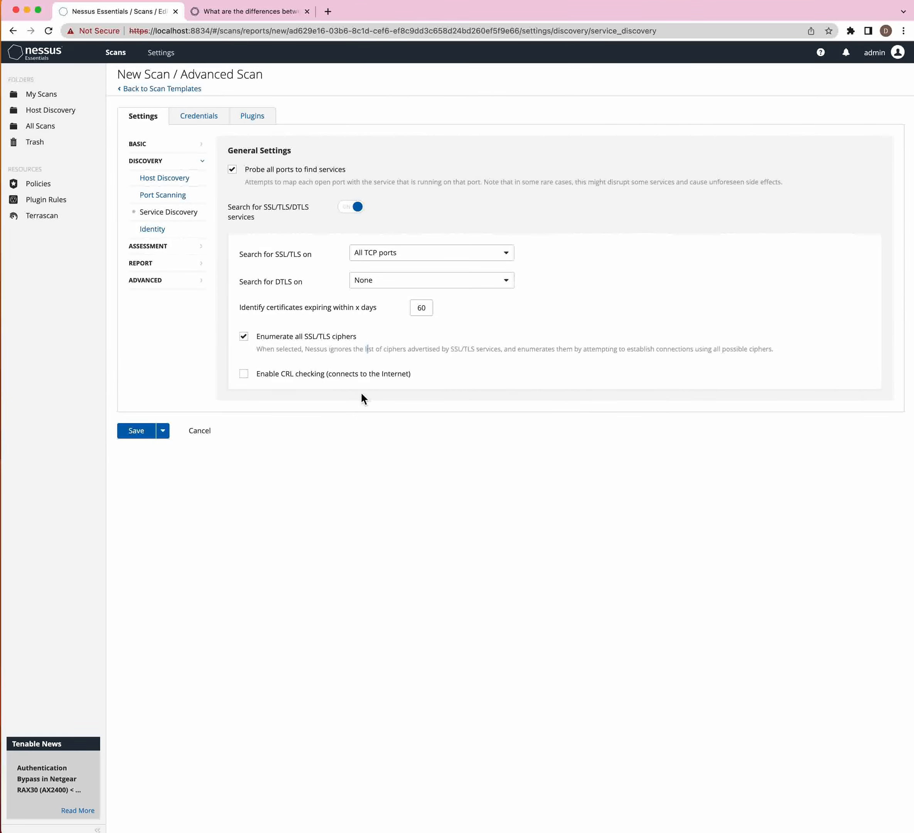
{"action": "left_click_drag", "start_coordinate": [264, 379], "coordinate": [358, 380]}
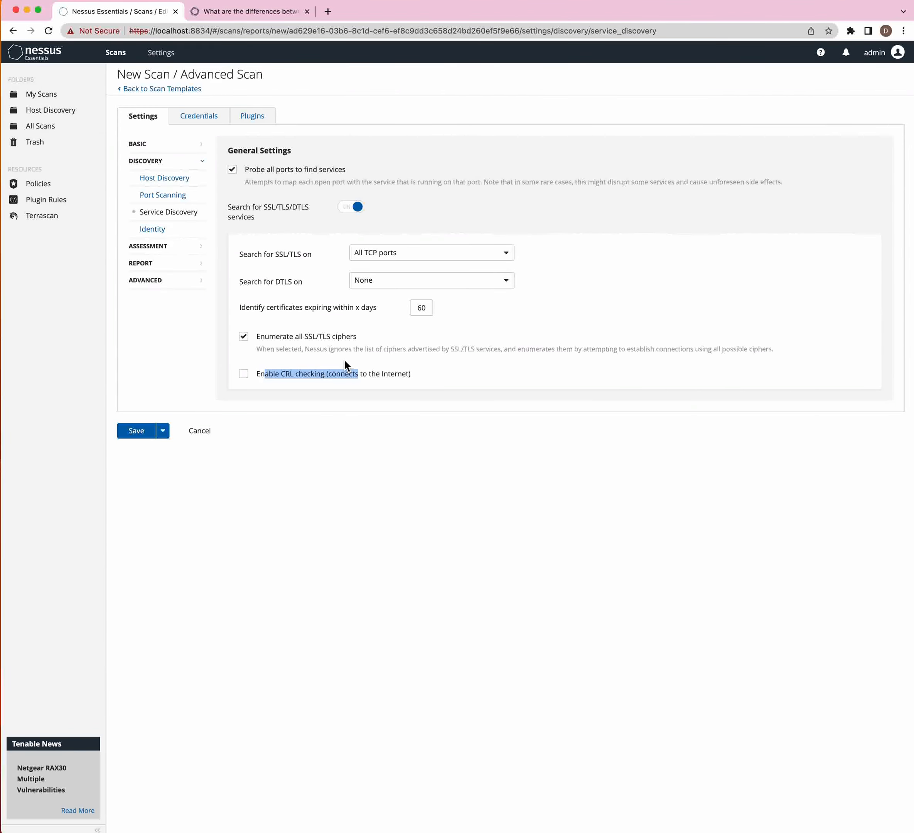
{"action": "left_click", "coordinate": [156, 230]}
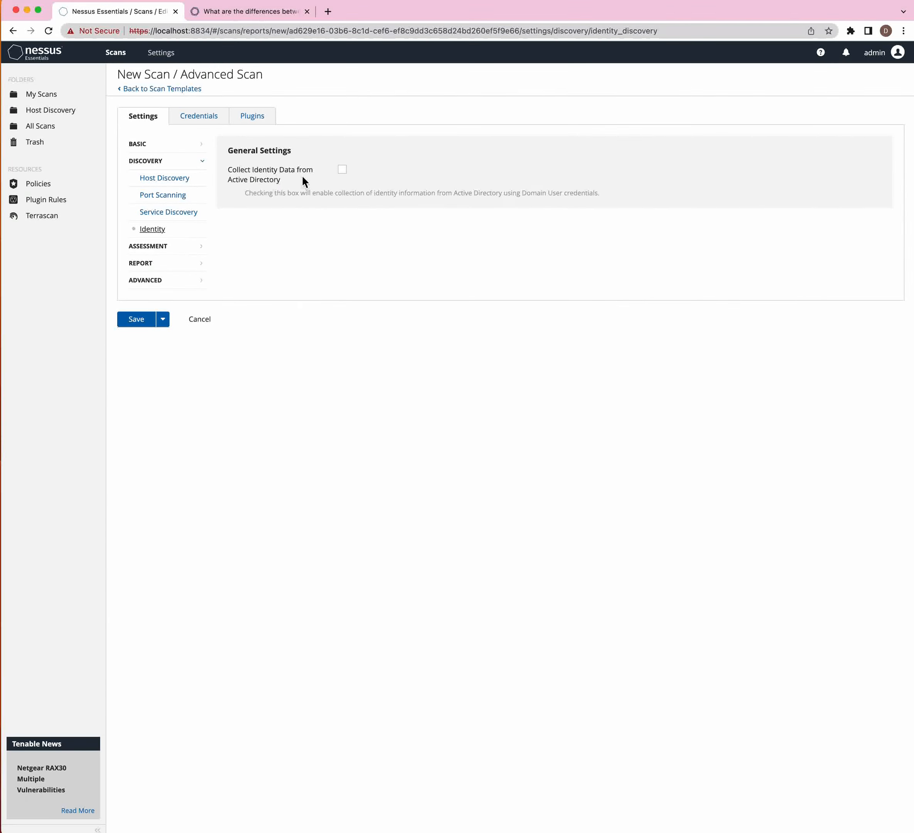
- Turn on Collect Identity Data from Active Directory
{"action": "left_click", "coordinate": [344, 170]}
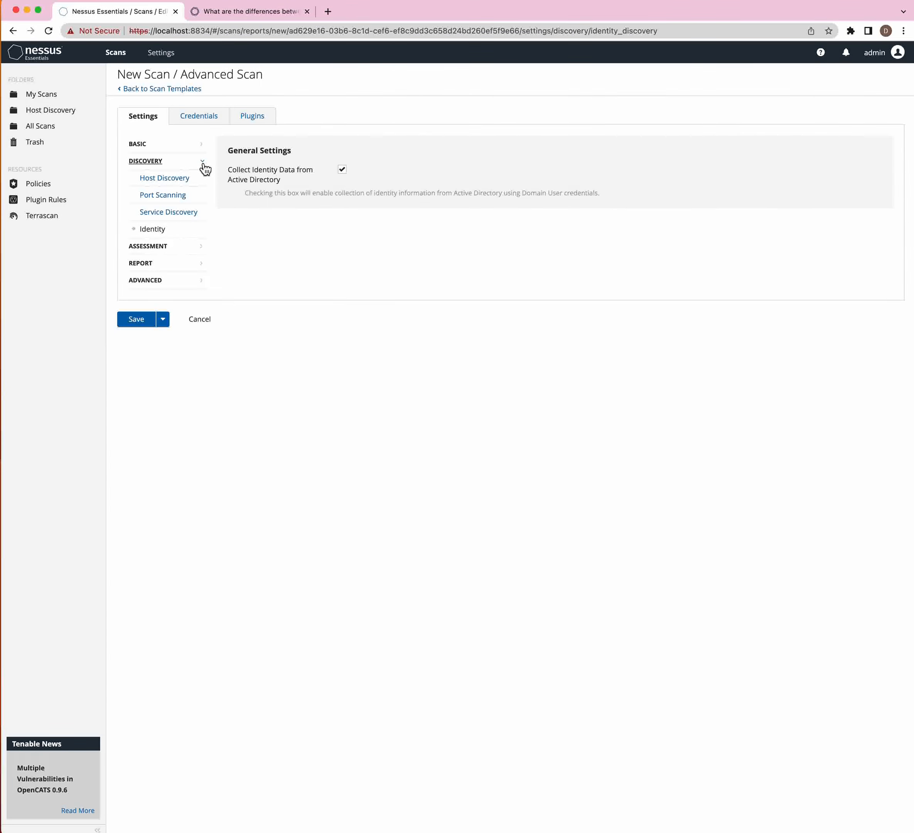
{"action": "left_click", "coordinate": [137, 247]}
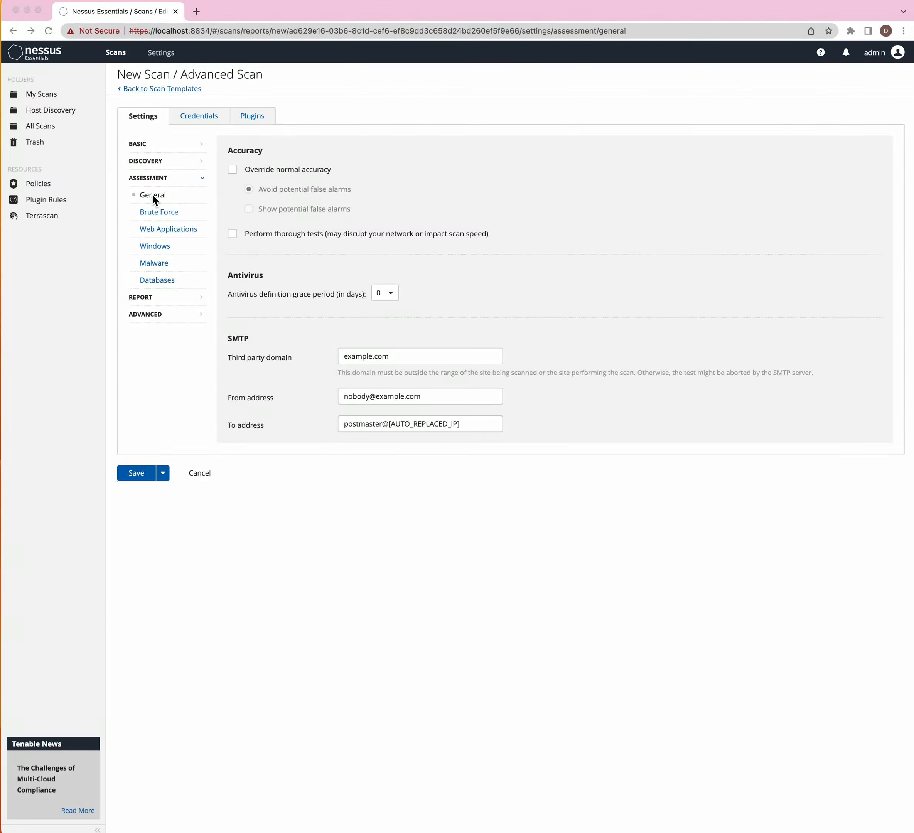
- Enable Override normal accuracy and choose Avoid potential false alarms
{"action": "left_click", "coordinate": [238, 171]}
{"action": "left_click", "coordinate": [237, 172]}
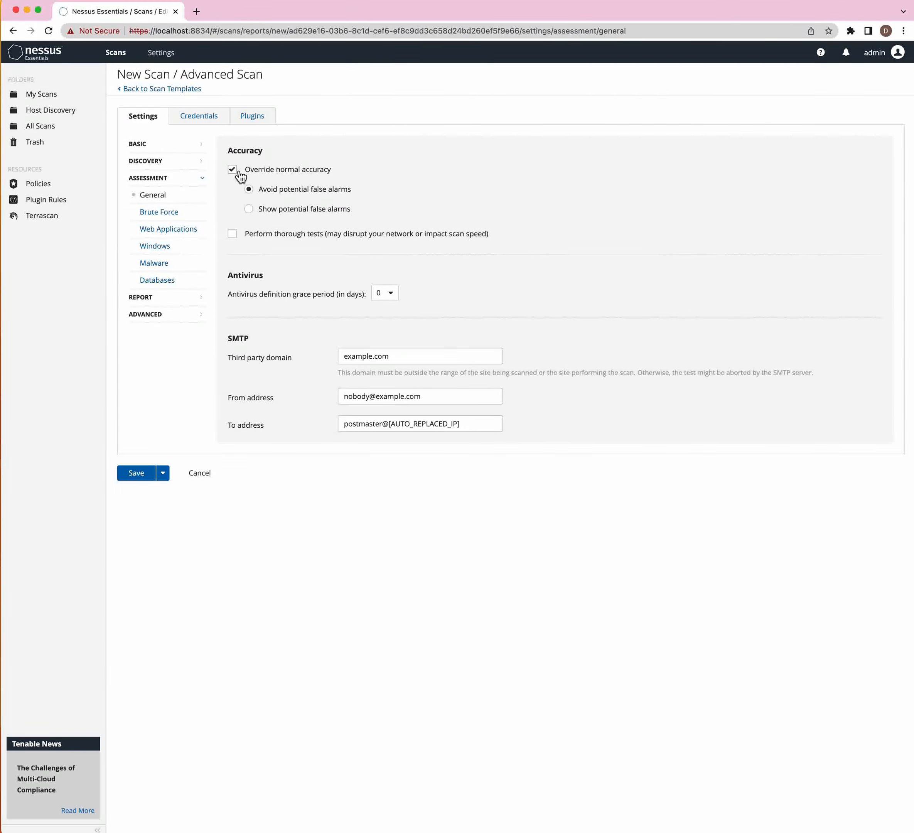
{"action": "left_click", "coordinate": [250, 209]}
{"action": "left_click", "coordinate": [249, 190]}
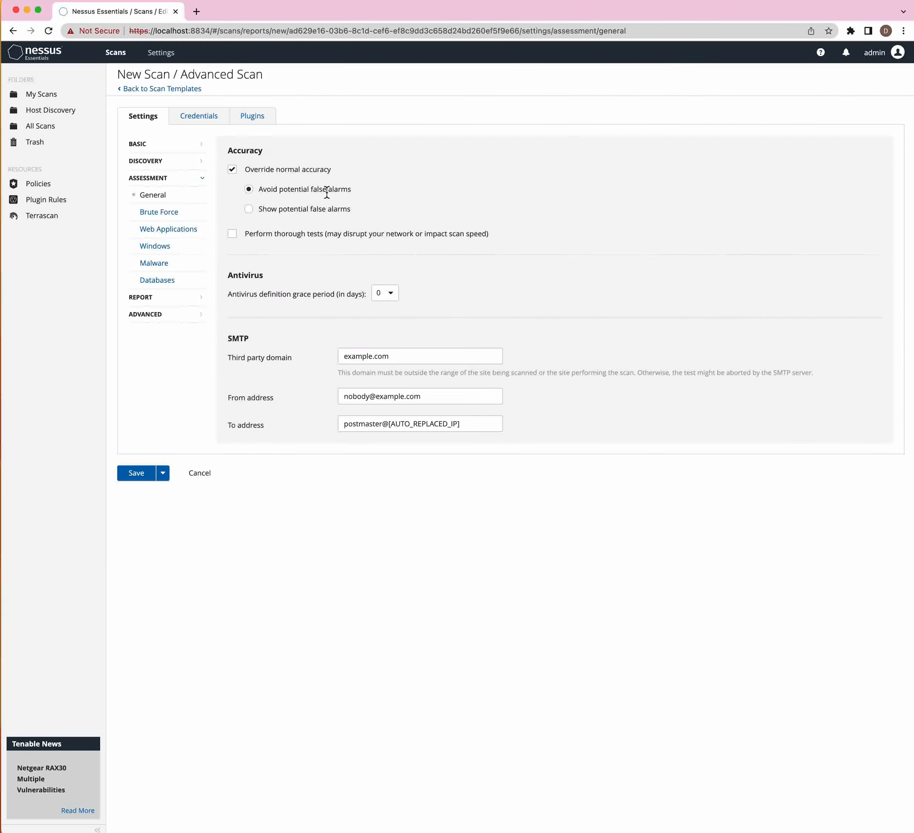
- Turn the accuracy override back off and keep the antivirus grace period at 0 days
{"action": "left_click", "coordinate": [234, 171]}
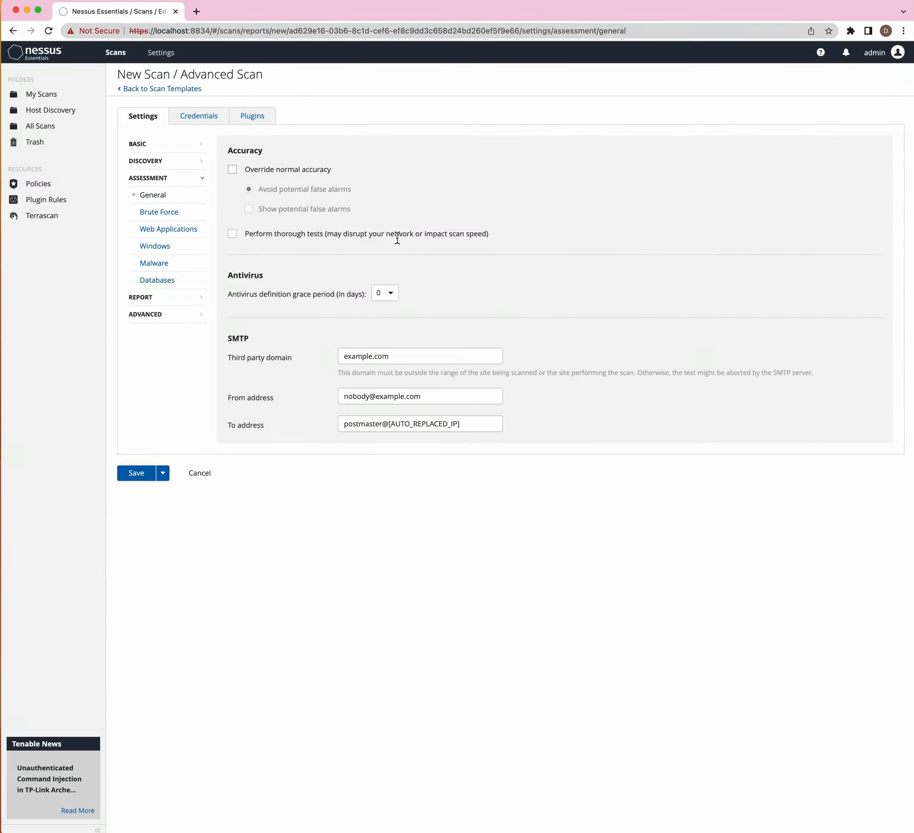
{"action": "left_click_drag", "start_coordinate": [347, 235], "coordinate": [487, 235]}
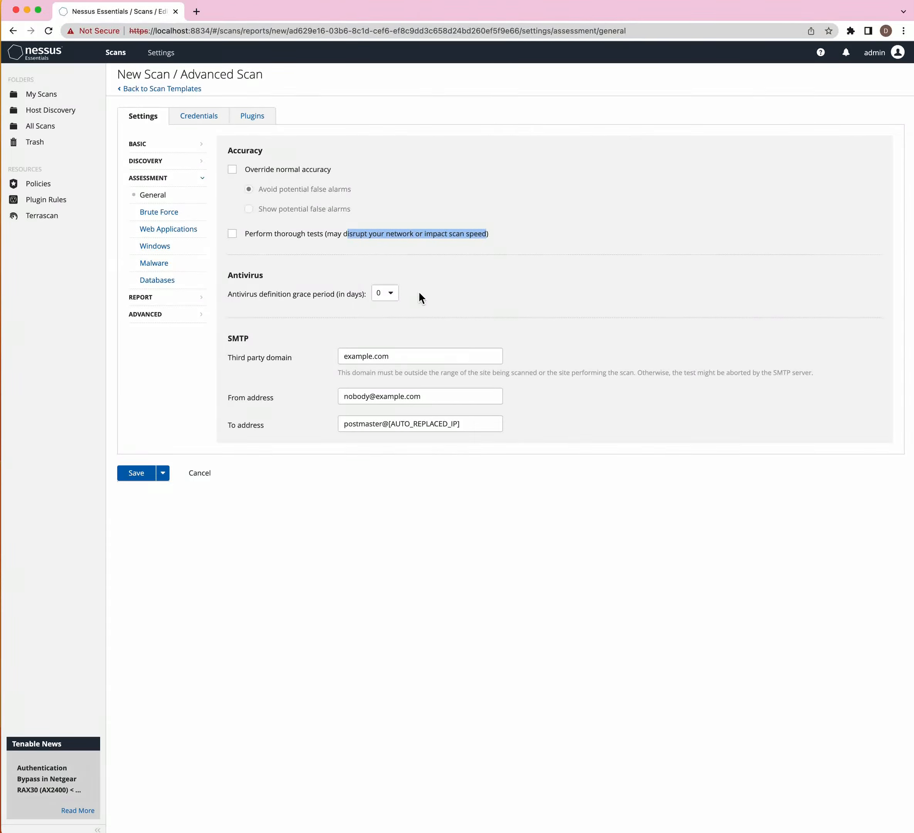
{"action": "left_click", "coordinate": [397, 296]}
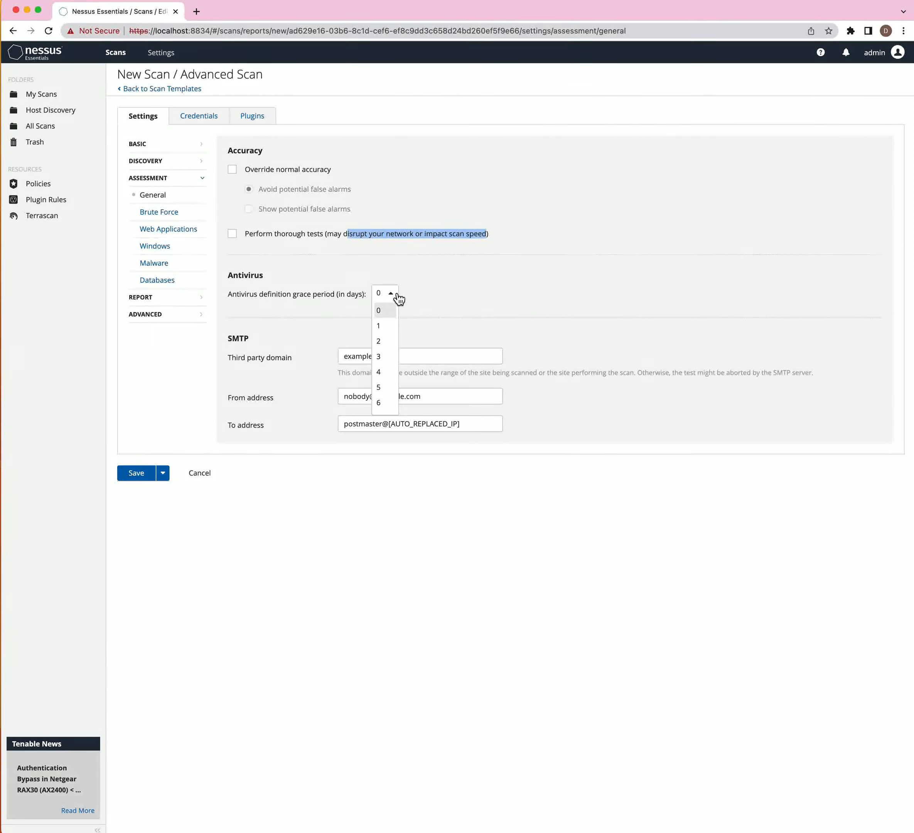
{"action": "left_click", "coordinate": [300, 328]}
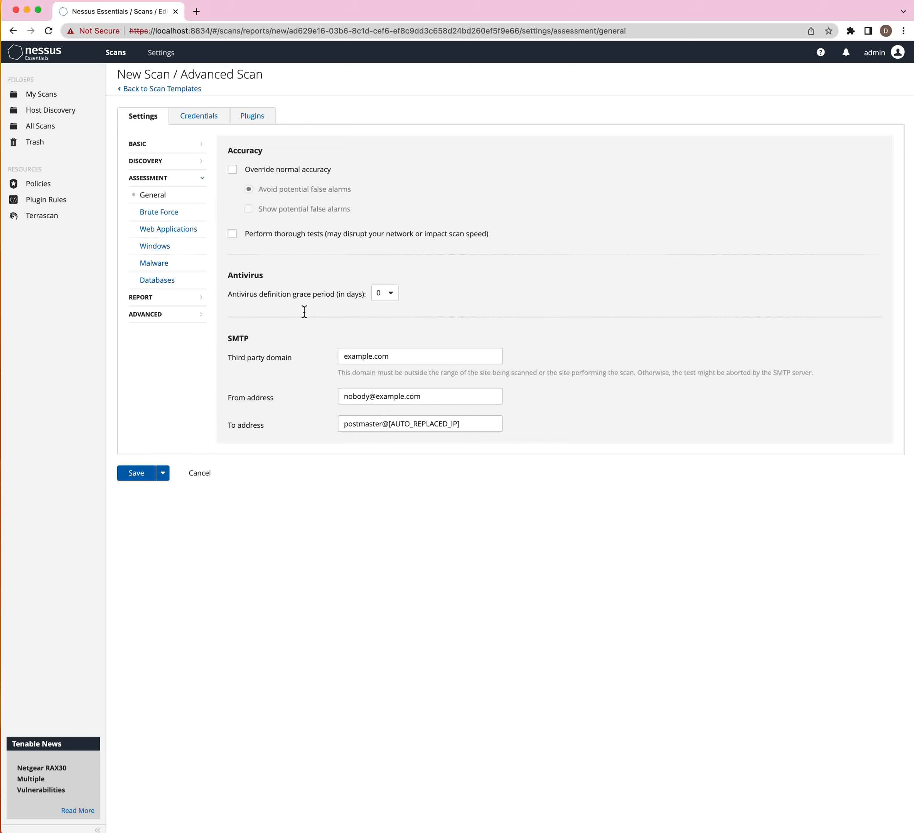
{"action": "left_click", "coordinate": [168, 212]}
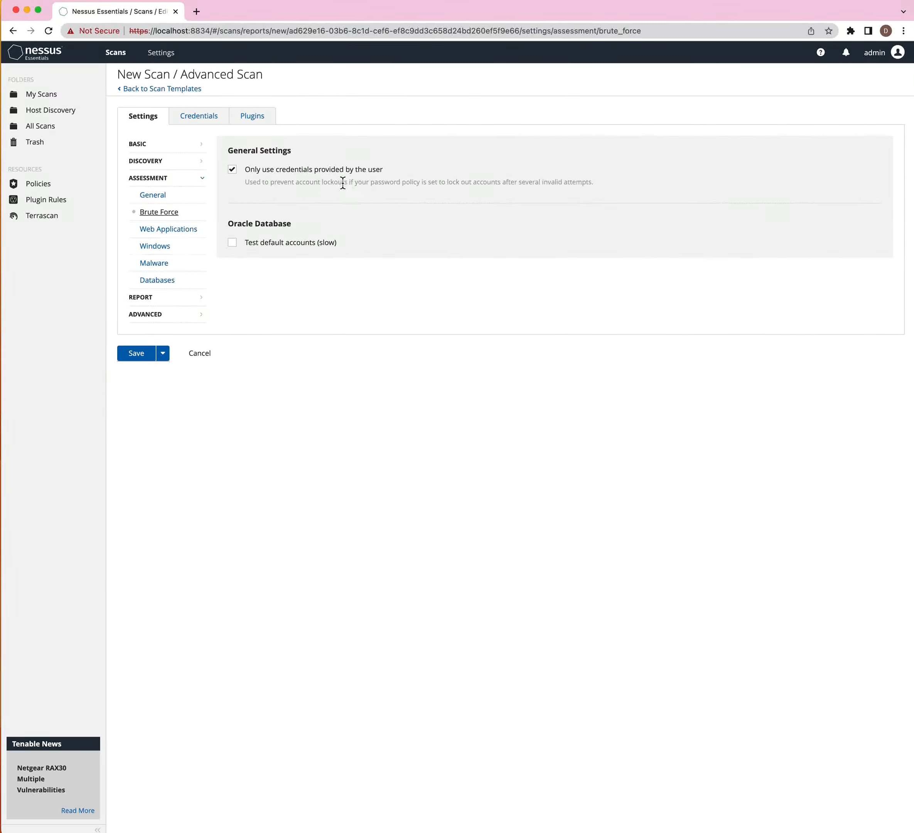
- Review the account lockout note in Brute Force, then go to Web Applications
{"action": "left_click_drag", "start_coordinate": [342, 182], "coordinate": [465, 183]}
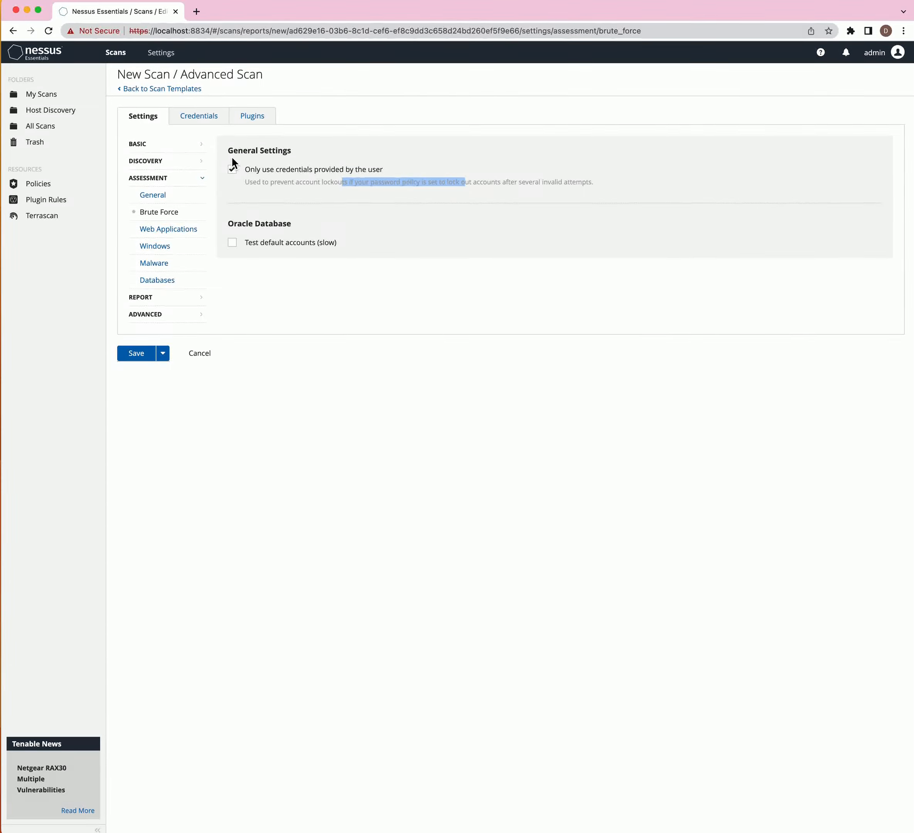
{"action": "left_click", "coordinate": [163, 229]}
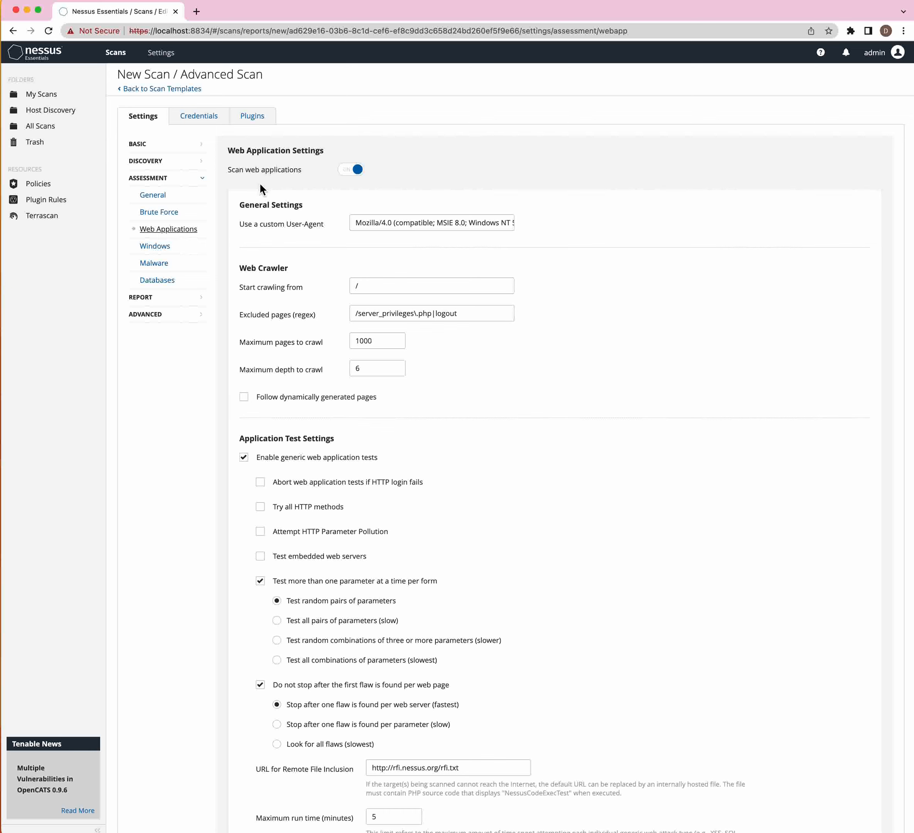
{"action": "left_click", "coordinate": [348, 171]}
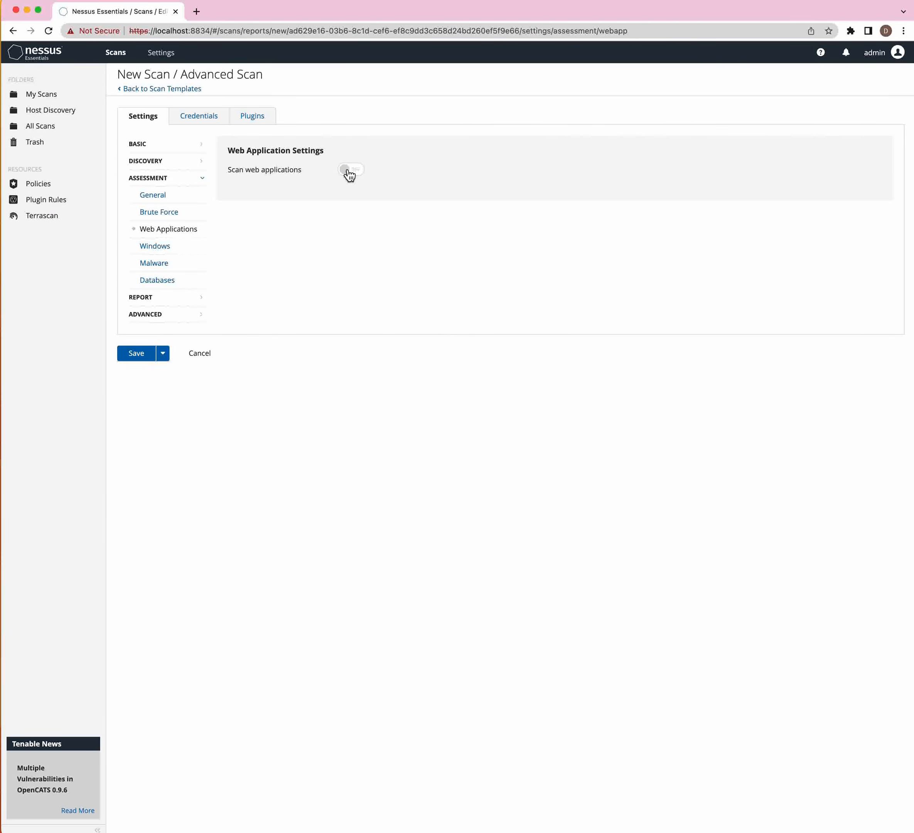
{"action": "left_click", "coordinate": [349, 173]}
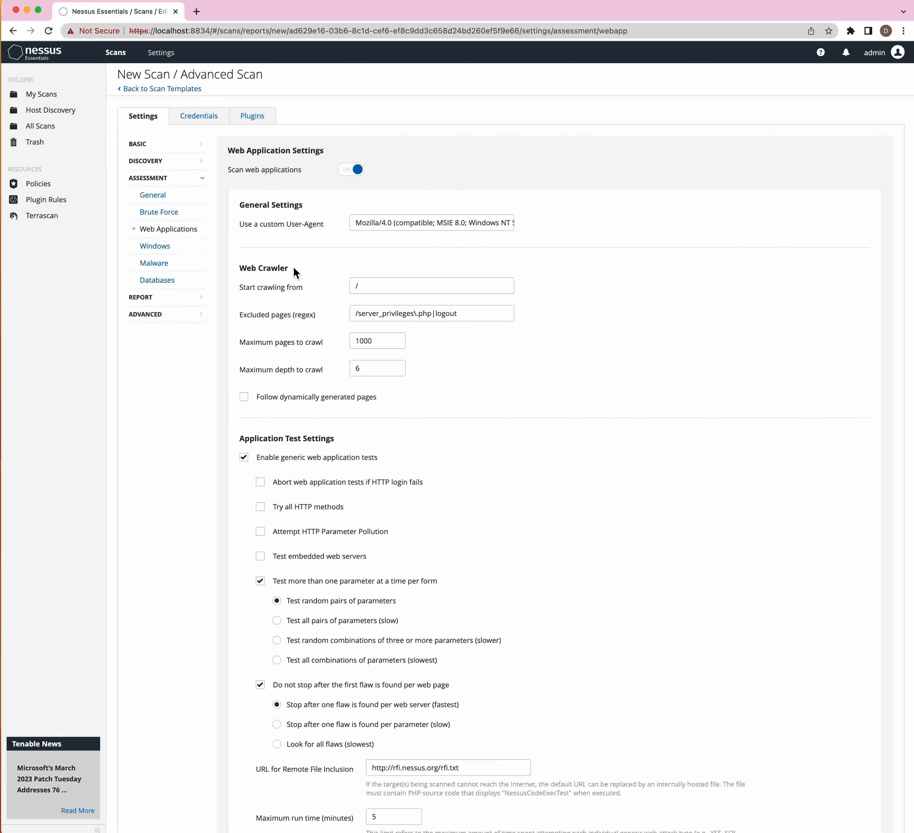
{"action": "left_click_drag", "start_coordinate": [294, 268], "coordinate": [233, 270]}
{"action": "left_click_drag", "start_coordinate": [233, 268], "coordinate": [282, 267]}
{"action": "scroll", "coordinate": [282, 268], "scroll_direction": "down", "scroll_amount": 1}
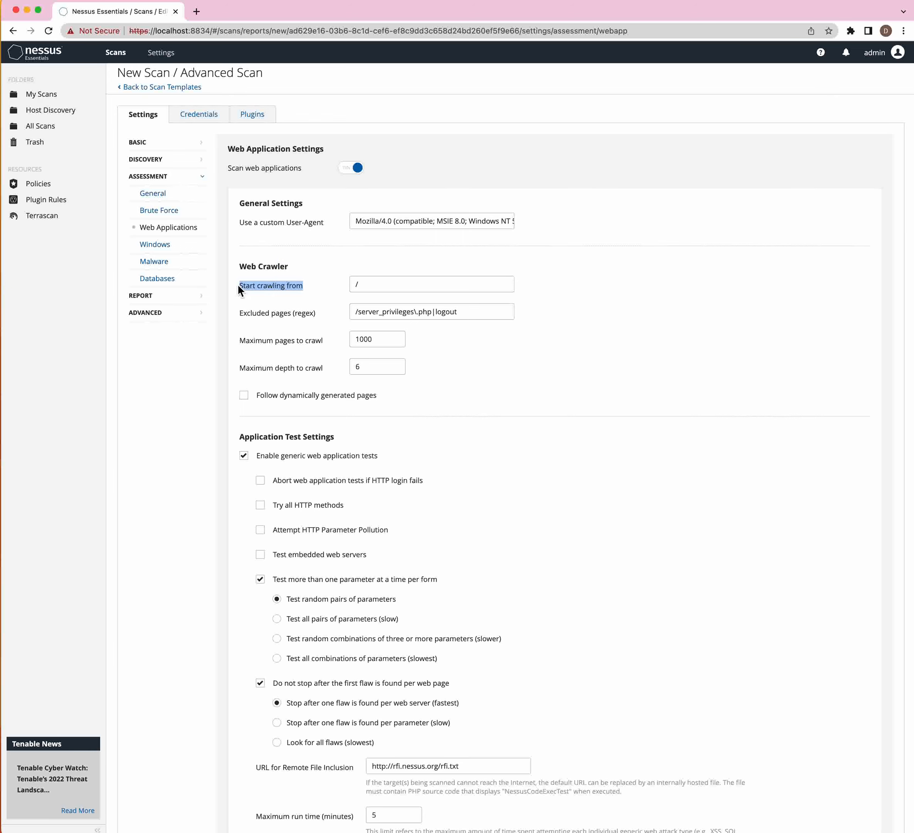
- Leave the crawl starting path unchanged and enable Follow dynamically generated pages
{"action": "left_click", "coordinate": [373, 285]}
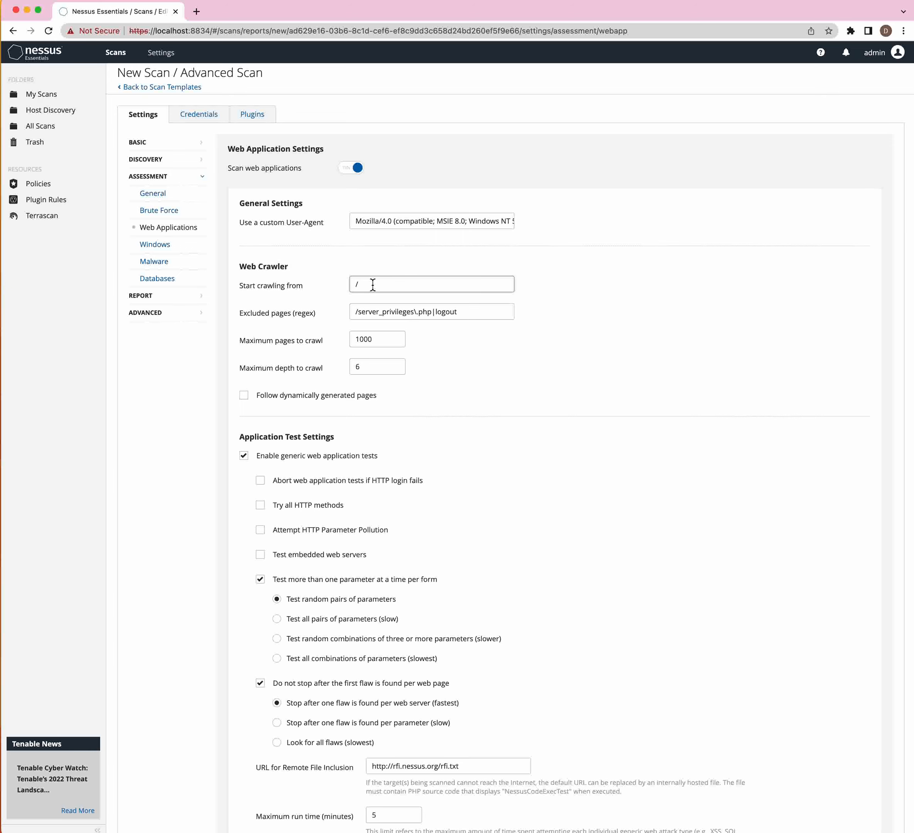
{"action": "left_click", "coordinate": [317, 316]}
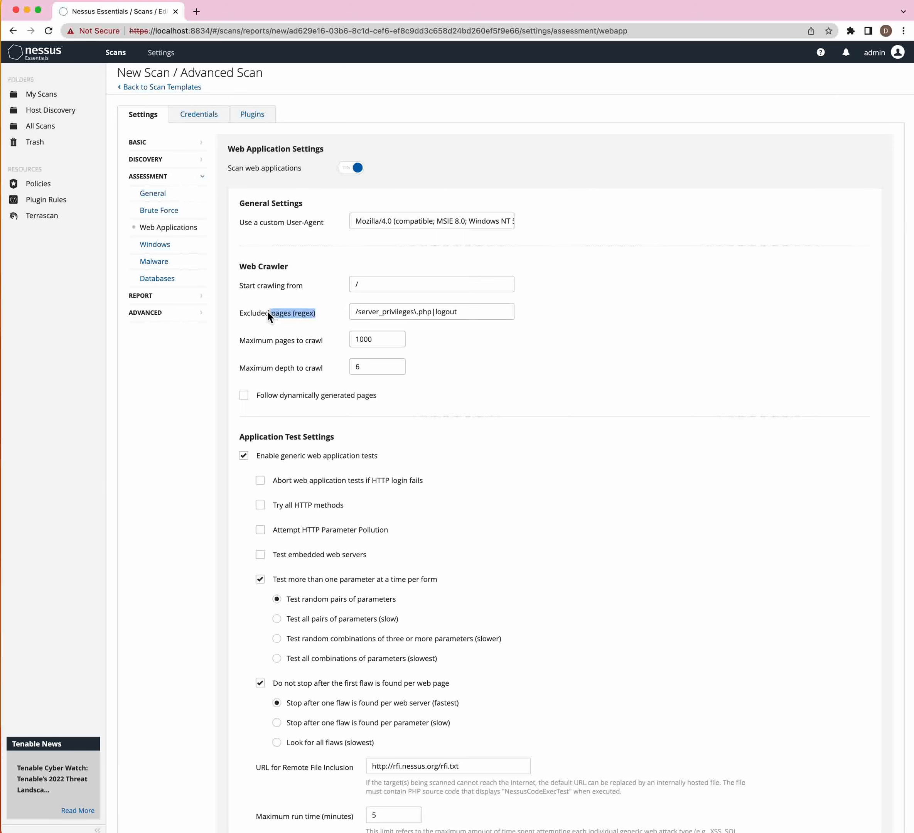
{"action": "left_click_drag", "start_coordinate": [268, 313], "coordinate": [240, 313]}
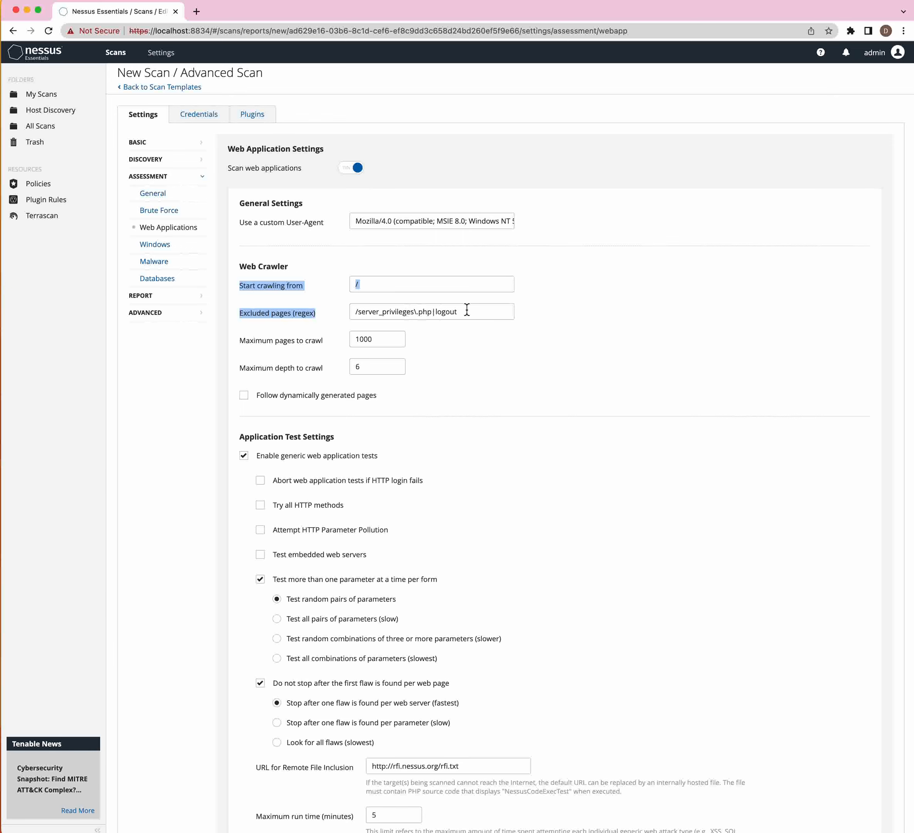
{"action": "left_click", "coordinate": [286, 330]}
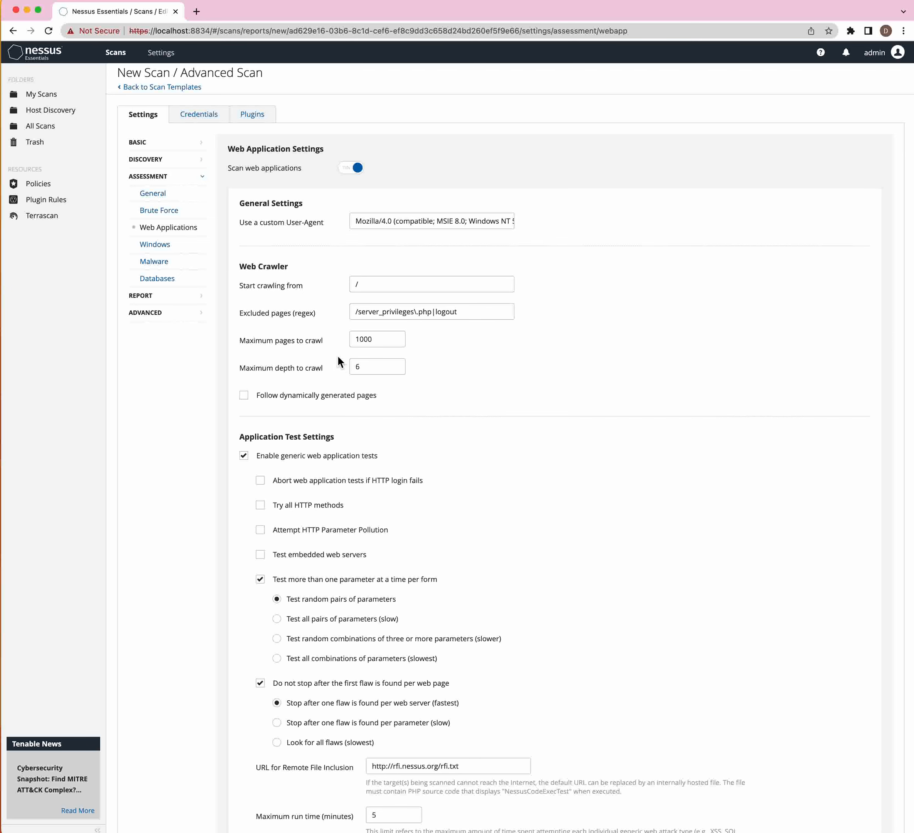
{"action": "left_click", "coordinate": [247, 397]}
{"action": "left_click", "coordinate": [249, 457]}
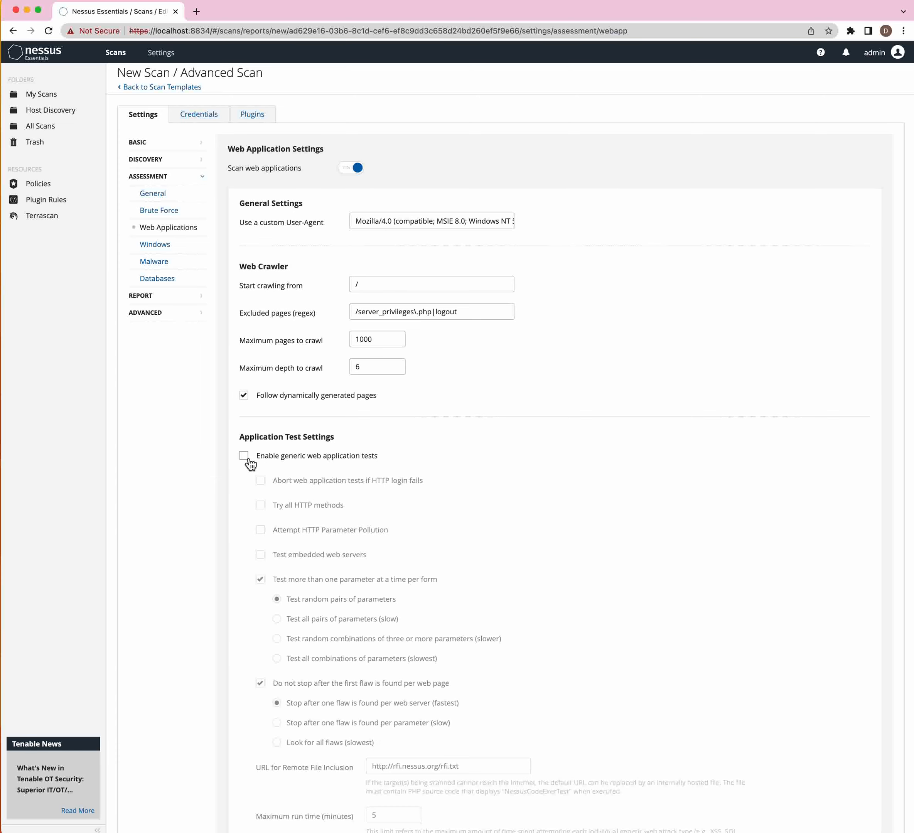
{"action": "left_click", "coordinate": [248, 458]}
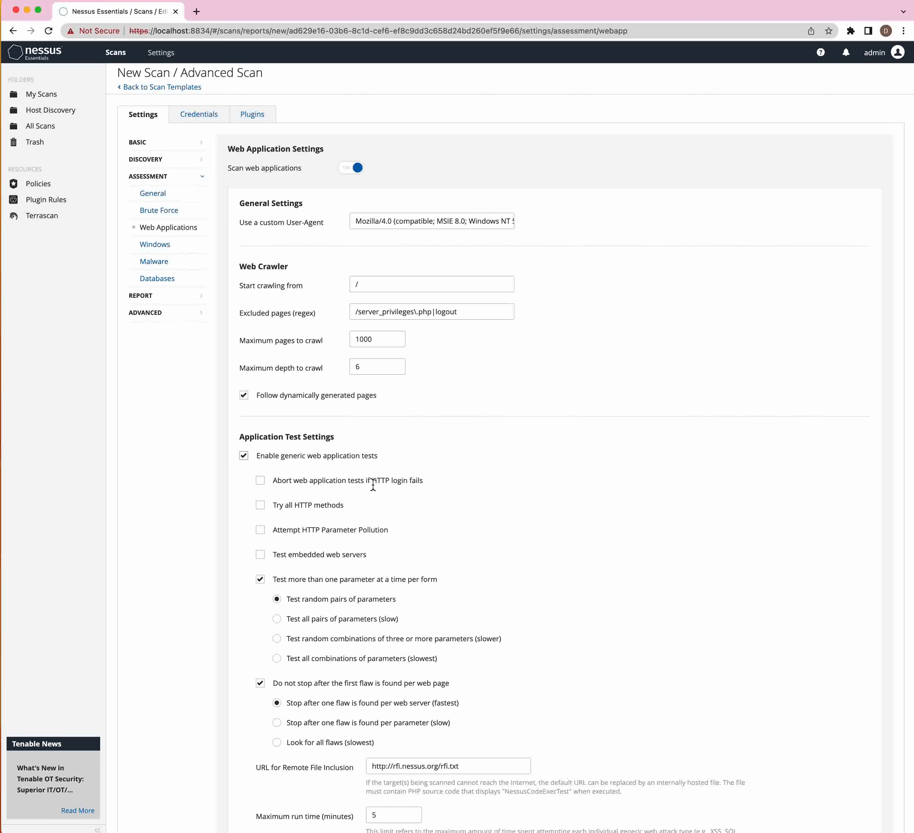
{"action": "left_click_drag", "start_coordinate": [373, 485], "coordinate": [273, 481]}
{"action": "left_click", "coordinate": [422, 482], "text": "shift"}
{"action": "scroll", "coordinate": [421, 485], "scroll_direction": "down", "scroll_amount": 1}
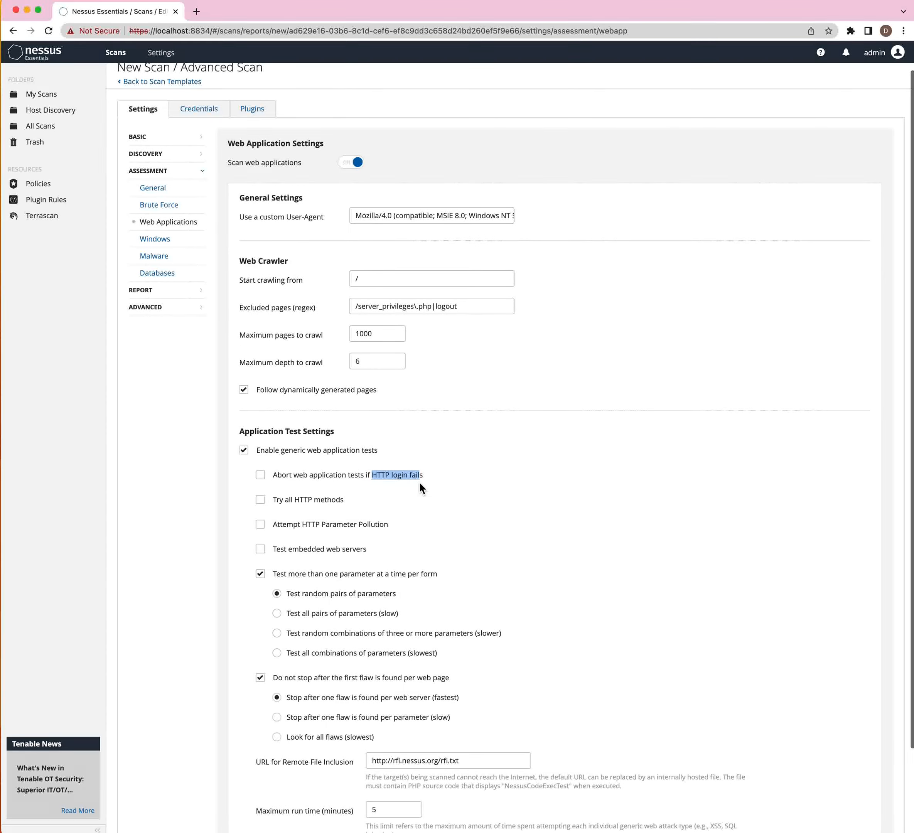
{"action": "left_click", "coordinate": [364, 498]}
{"action": "scroll", "coordinate": [363, 497], "scroll_direction": "down", "scroll_amount": 4}
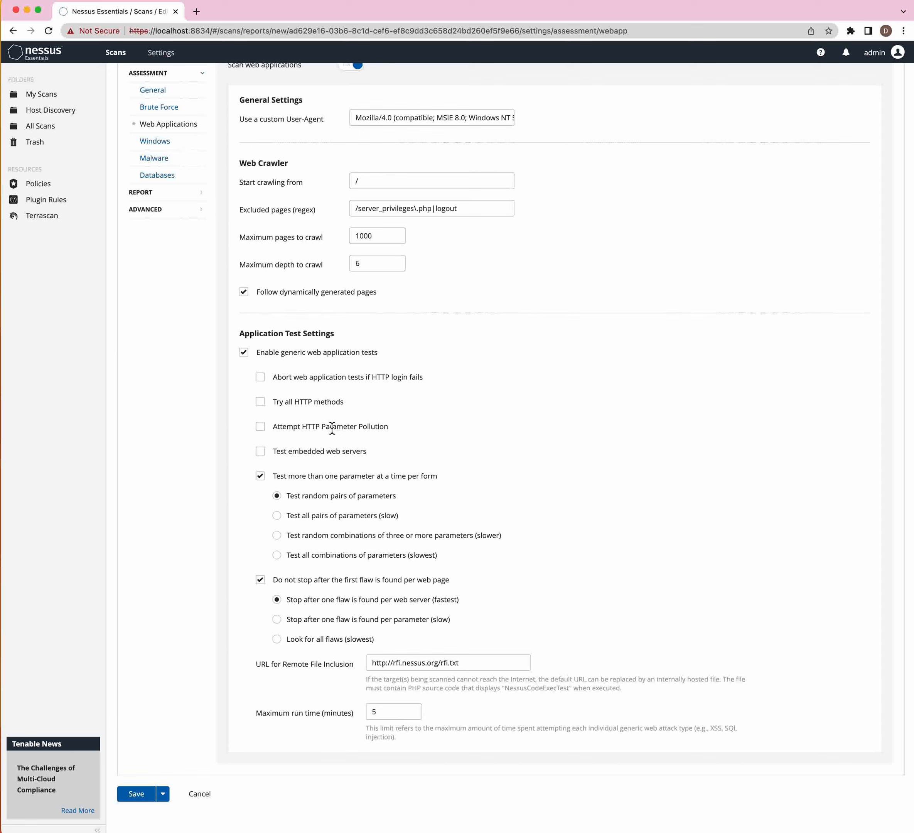
- Review the parameter pollution and embedded web servers web application test options
{"action": "left_click_drag", "start_coordinate": [278, 430], "coordinate": [371, 431]}
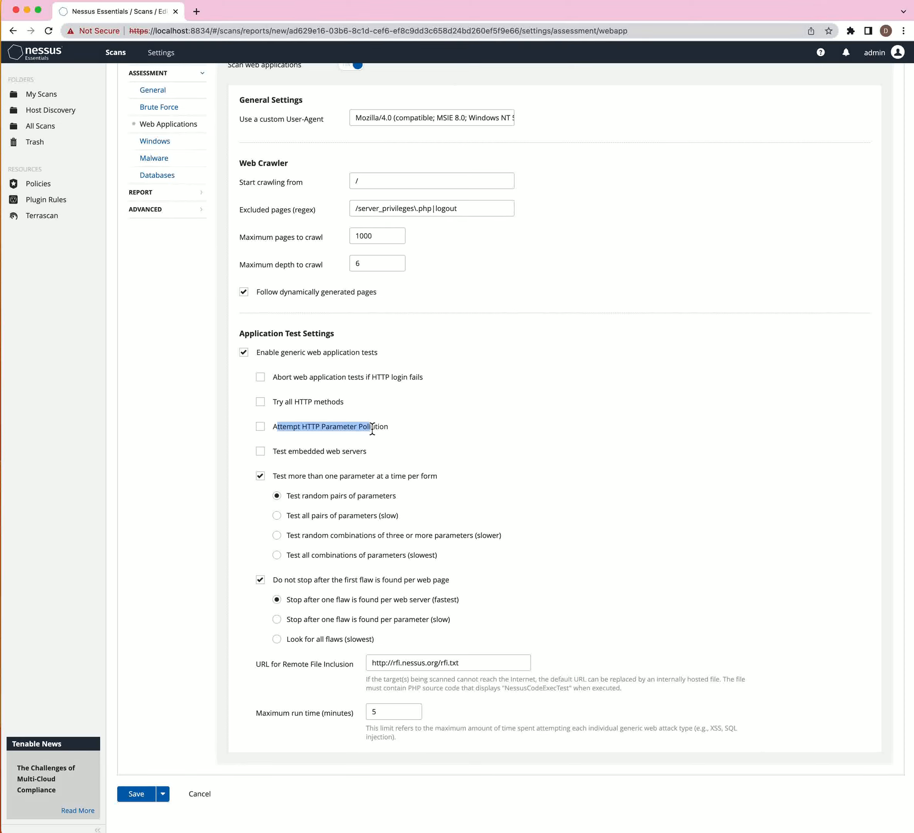
{"action": "left_click", "coordinate": [361, 446]}
{"action": "scroll", "coordinate": [361, 445], "scroll_direction": "up", "scroll_amount": 1}
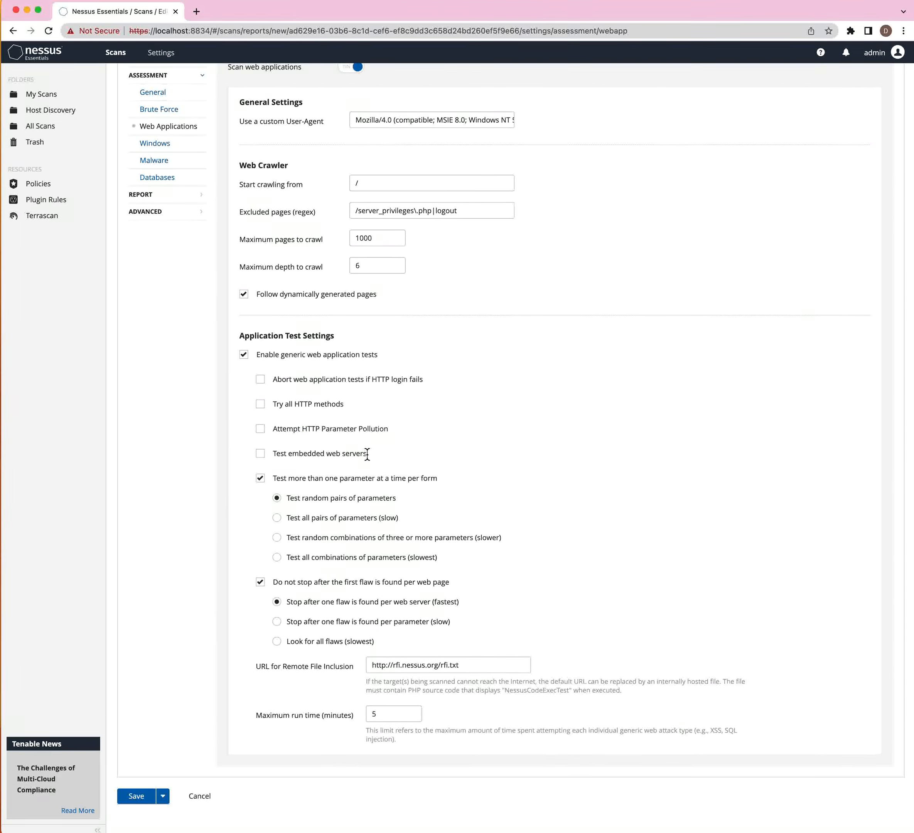
{"action": "scroll", "coordinate": [357, 453], "scroll_direction": "up", "scroll_amount": 1}
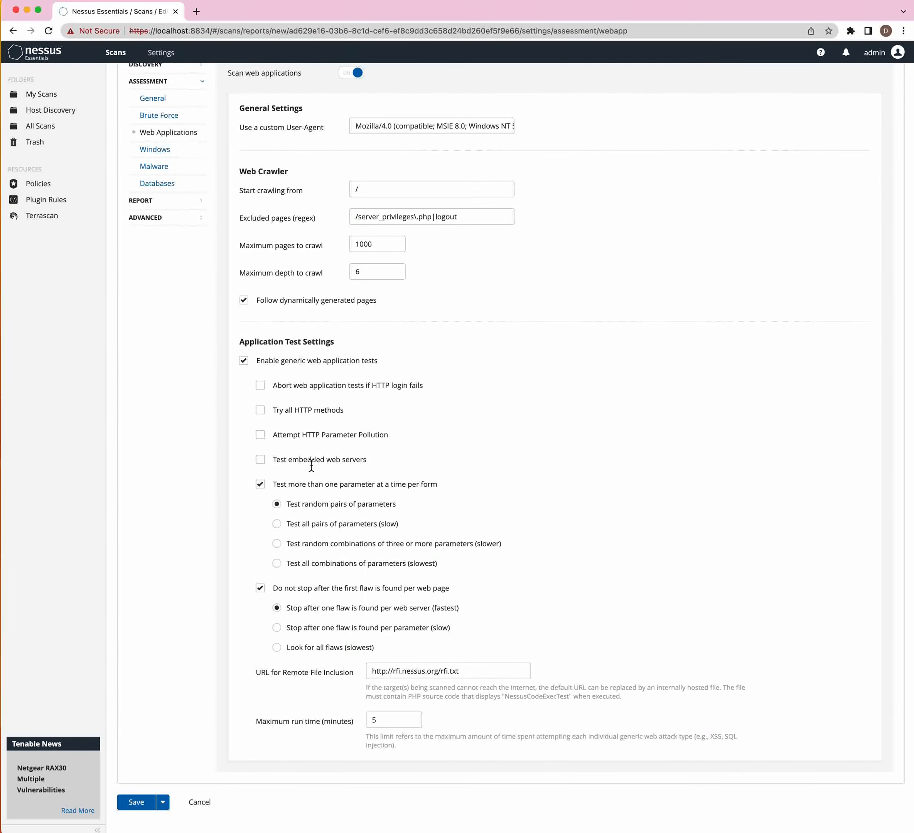
{"action": "left_click_drag", "start_coordinate": [298, 463], "coordinate": [273, 461]}
{"action": "scroll", "coordinate": [372, 464], "scroll_direction": "down", "scroll_amount": 1}
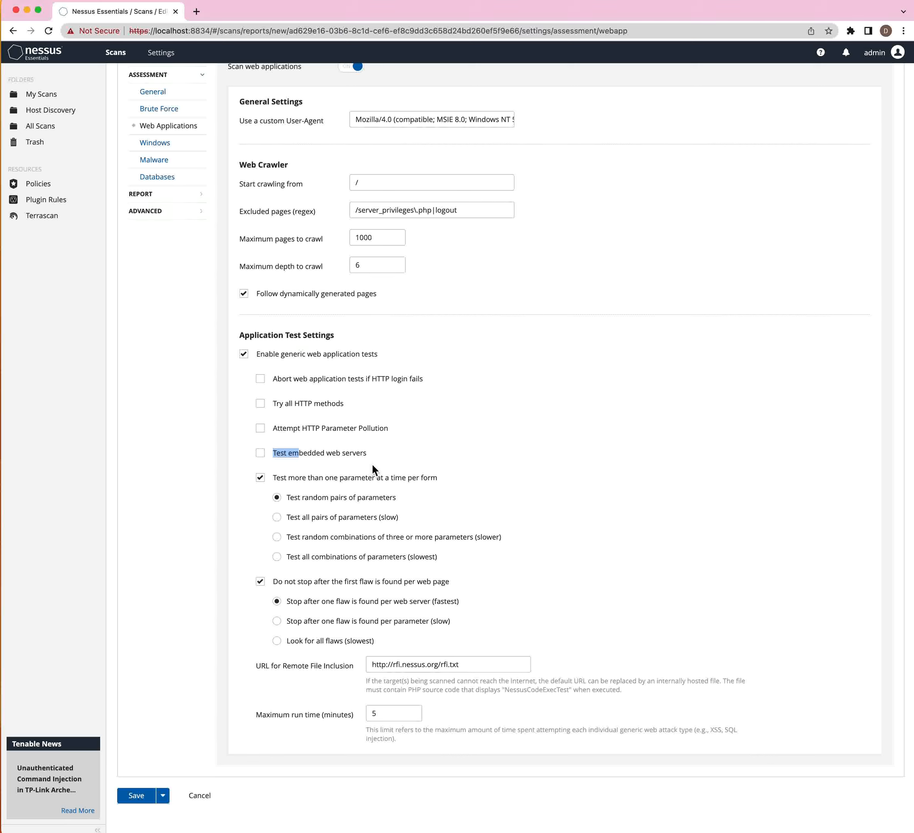
{"action": "left_click", "coordinate": [372, 451]}
{"action": "left_click_drag", "start_coordinate": [273, 453], "coordinate": [355, 455]}
{"action": "left_click", "coordinate": [342, 478]}
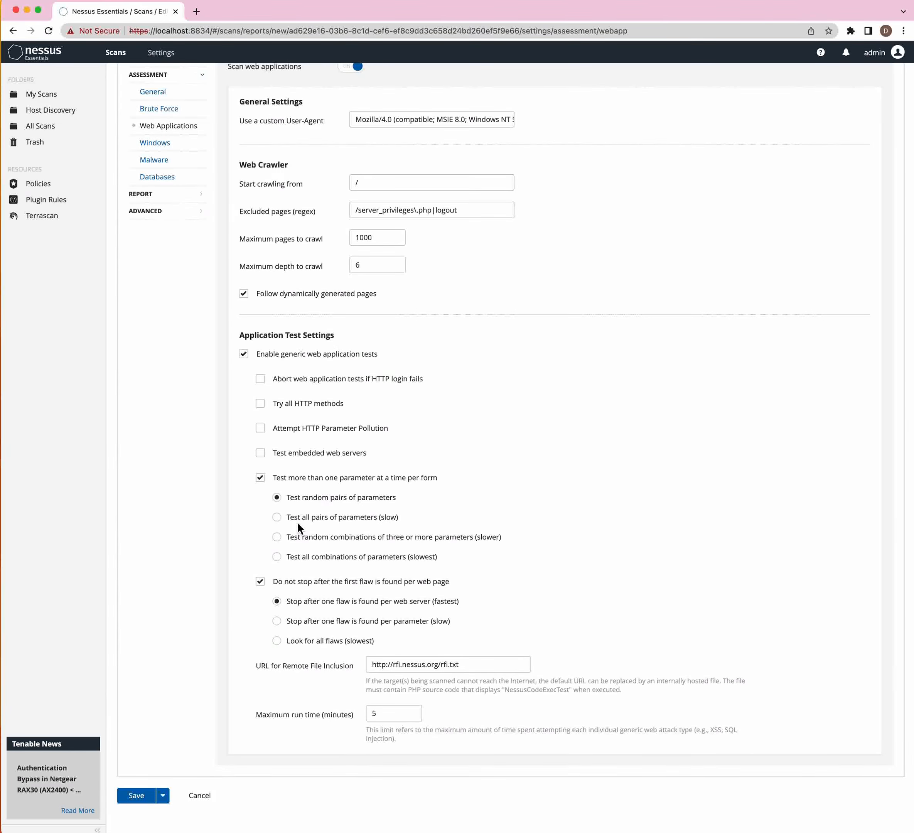
- Keep 'Do not stop after the first flaw' on and select 'Look for all flaws (slowest)'
{"action": "left_click_drag", "start_coordinate": [300, 519], "coordinate": [389, 521]}
{"action": "left_click", "coordinate": [310, 541]}
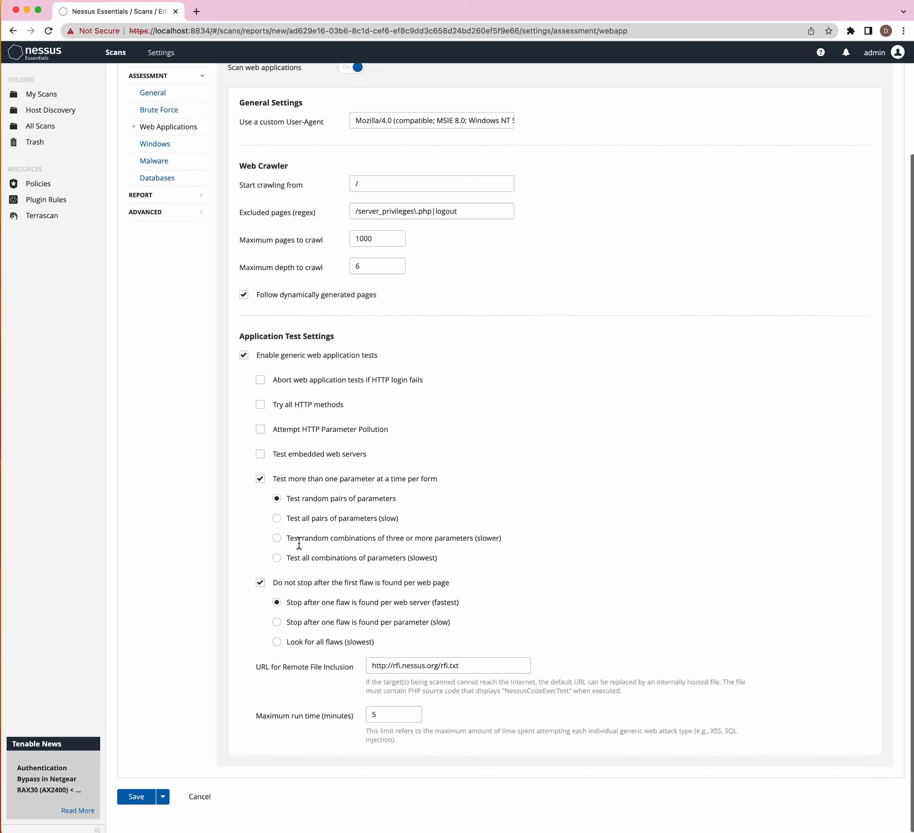
{"action": "scroll", "coordinate": [300, 544], "scroll_direction": "up", "scroll_amount": 1}
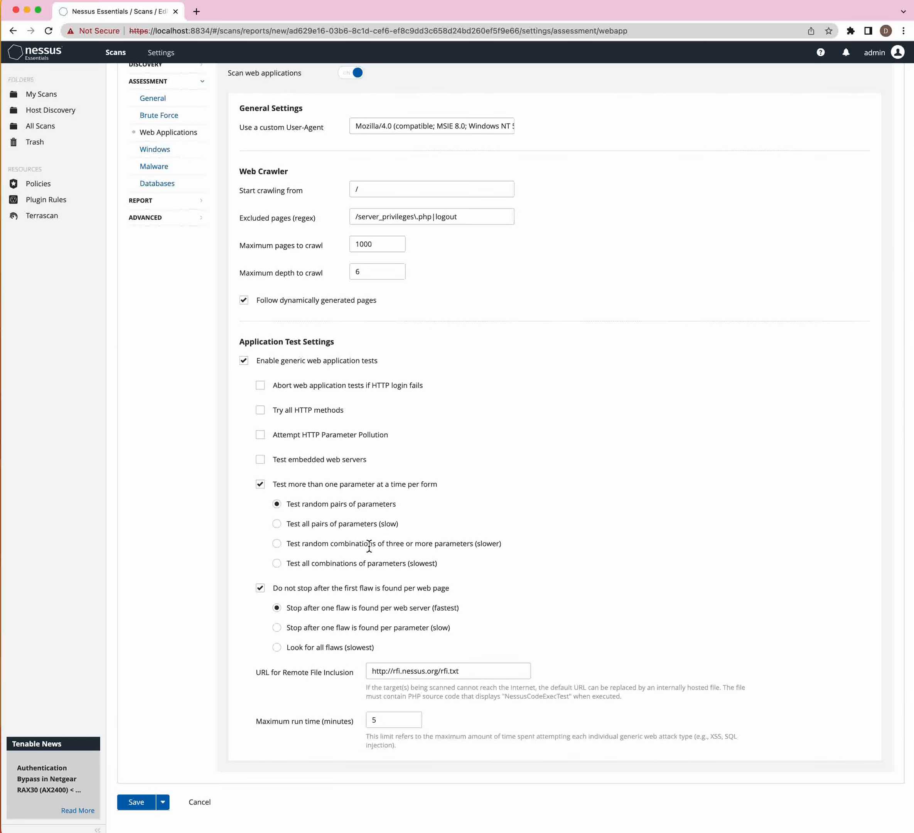
{"action": "scroll", "coordinate": [370, 547], "scroll_direction": "down", "scroll_amount": 1}
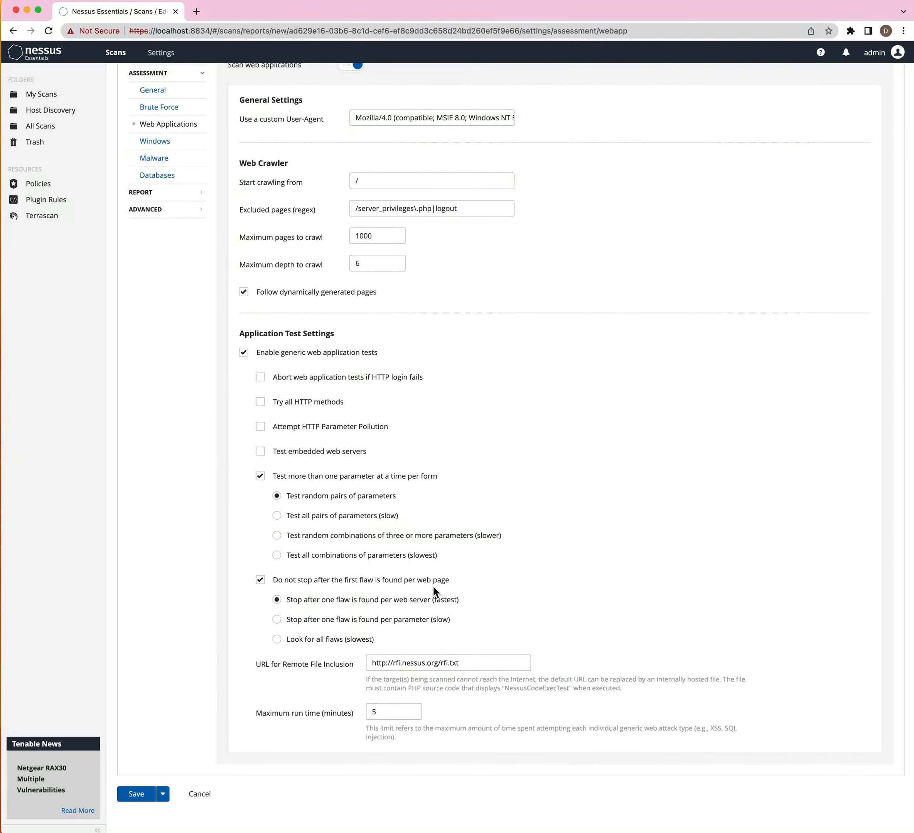
{"action": "left_click", "coordinate": [265, 585]}
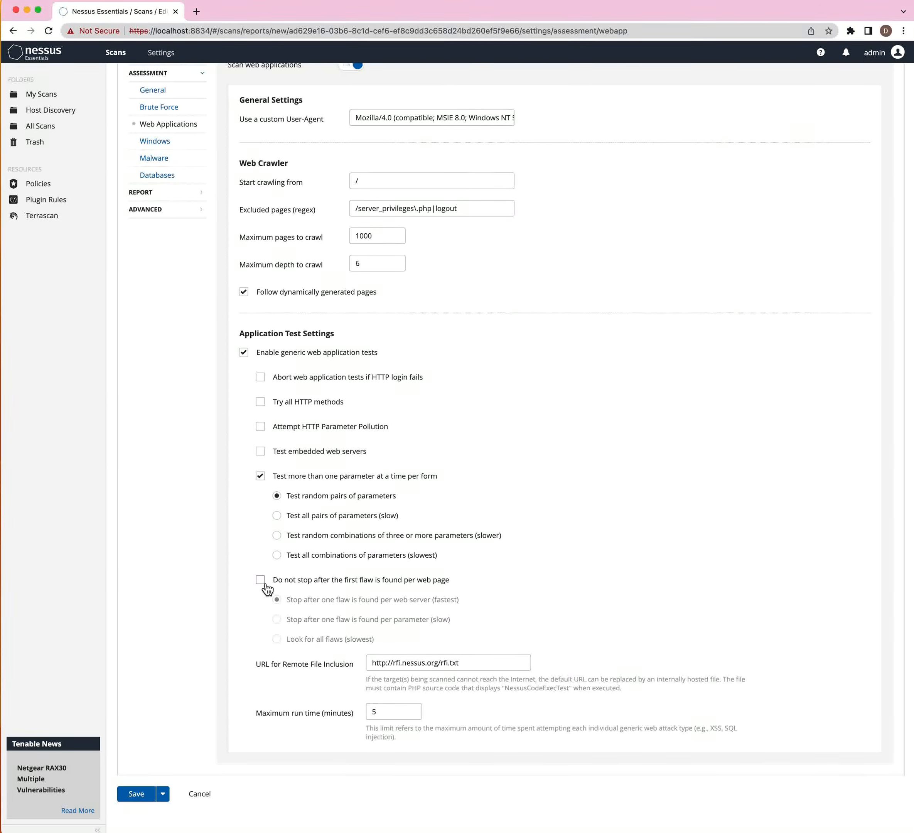
{"action": "left_click", "coordinate": [265, 585]}
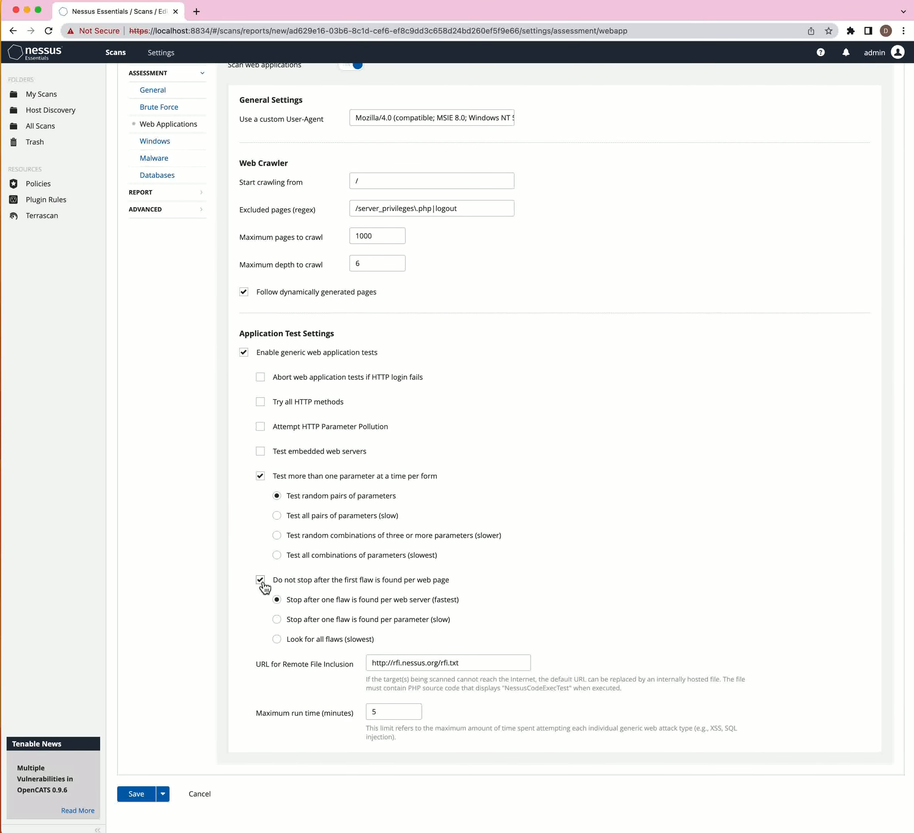
{"action": "left_click", "coordinate": [277, 640]}
- Go to the Windows settings under Assessment
{"action": "left_click", "coordinate": [164, 145]}
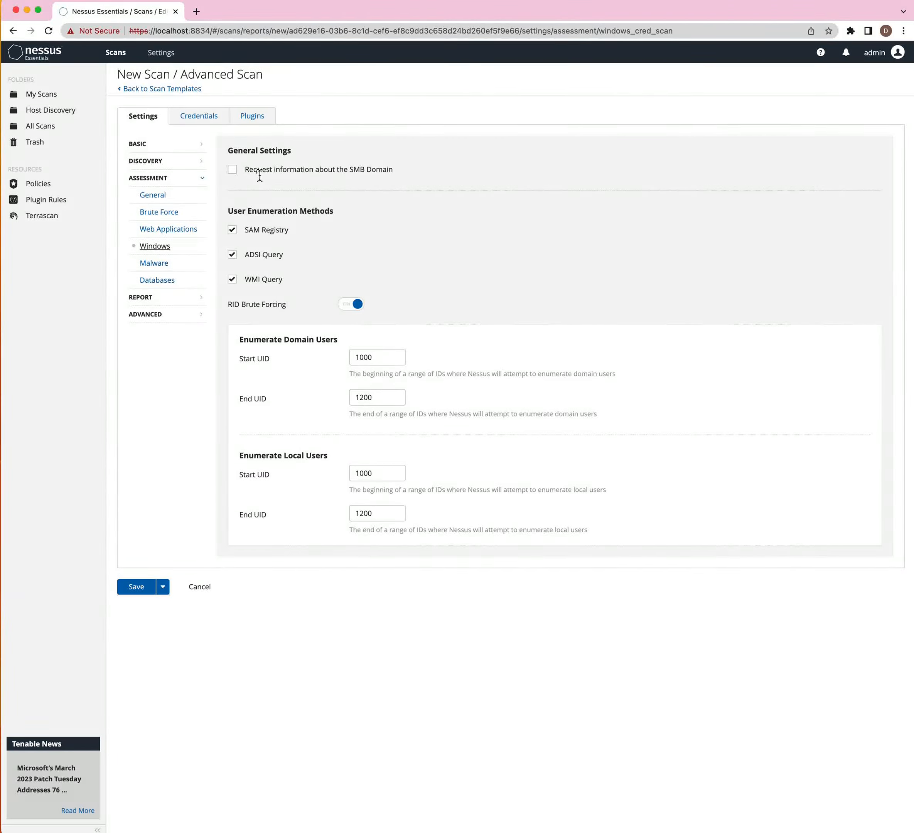
- Review the SMB domain option, then enter the username on the login page after the session expired
{"action": "left_click_drag", "start_coordinate": [396, 170], "coordinate": [367, 171]}
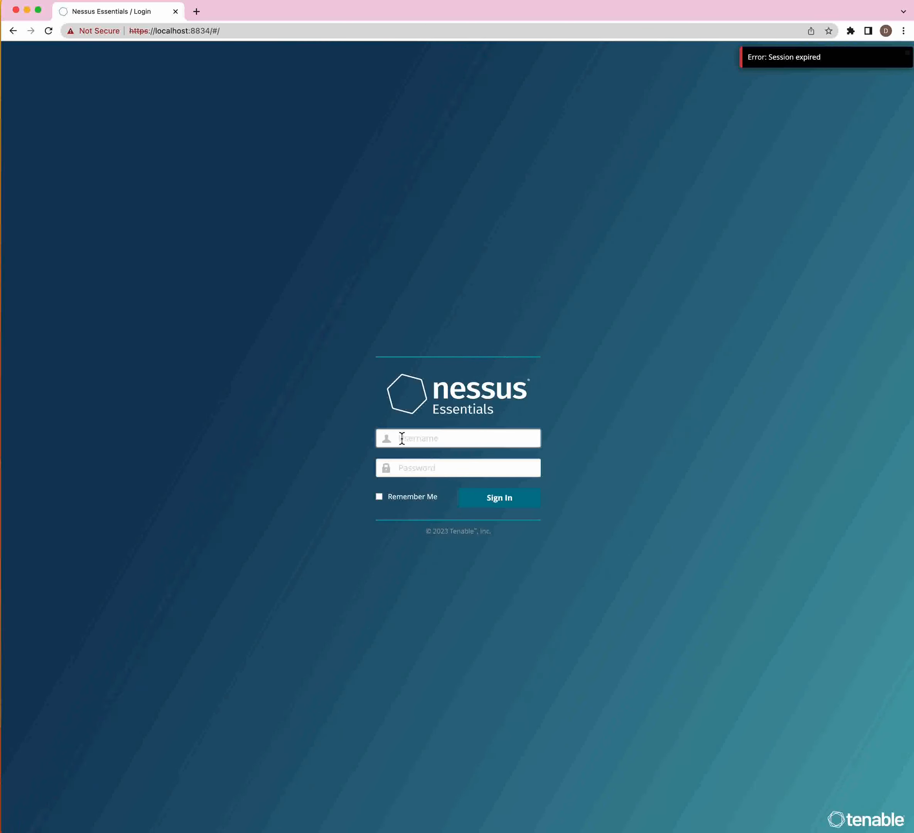
{"action": "type", "text": "to"}
{"action": "key", "text": "BackSpace"}
{"action": "key", "text": "BackSpace"}
{"action": "type", "text": "admin"}
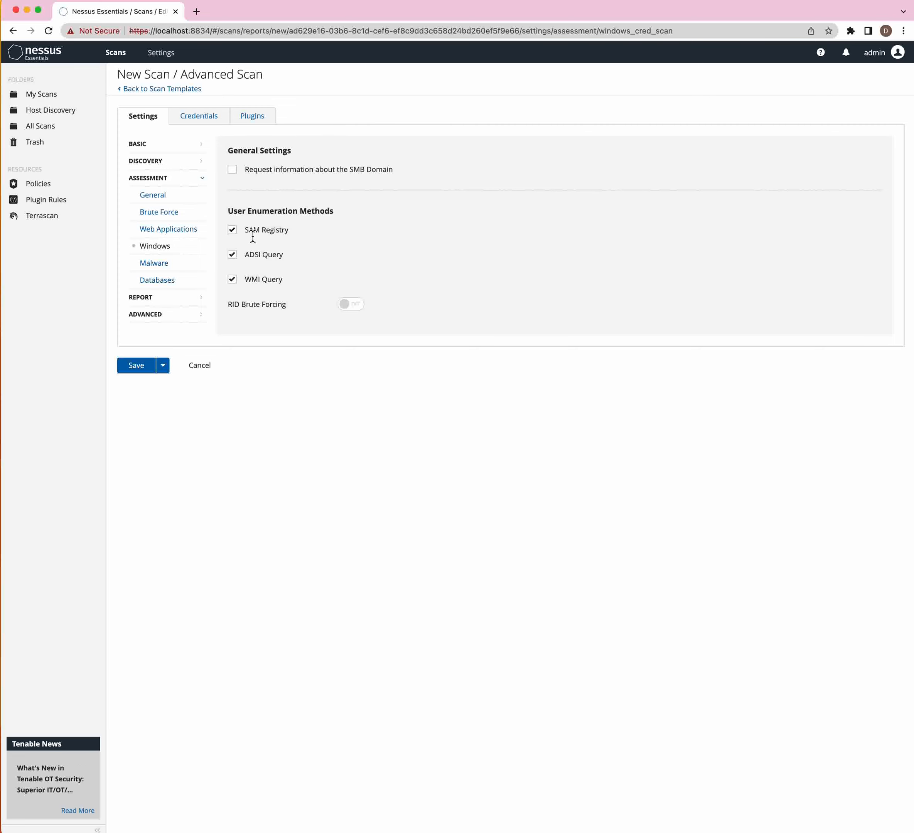
{"action": "left_click_drag", "start_coordinate": [248, 254], "coordinate": [281, 256]}
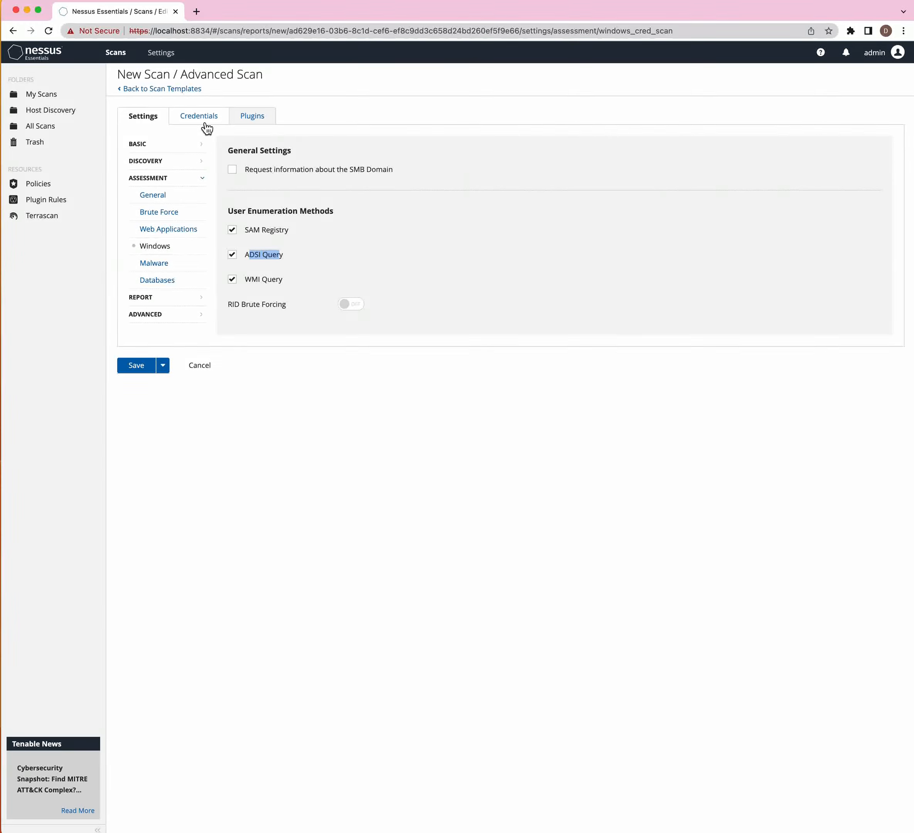
{"action": "left_click", "coordinate": [250, 282]}
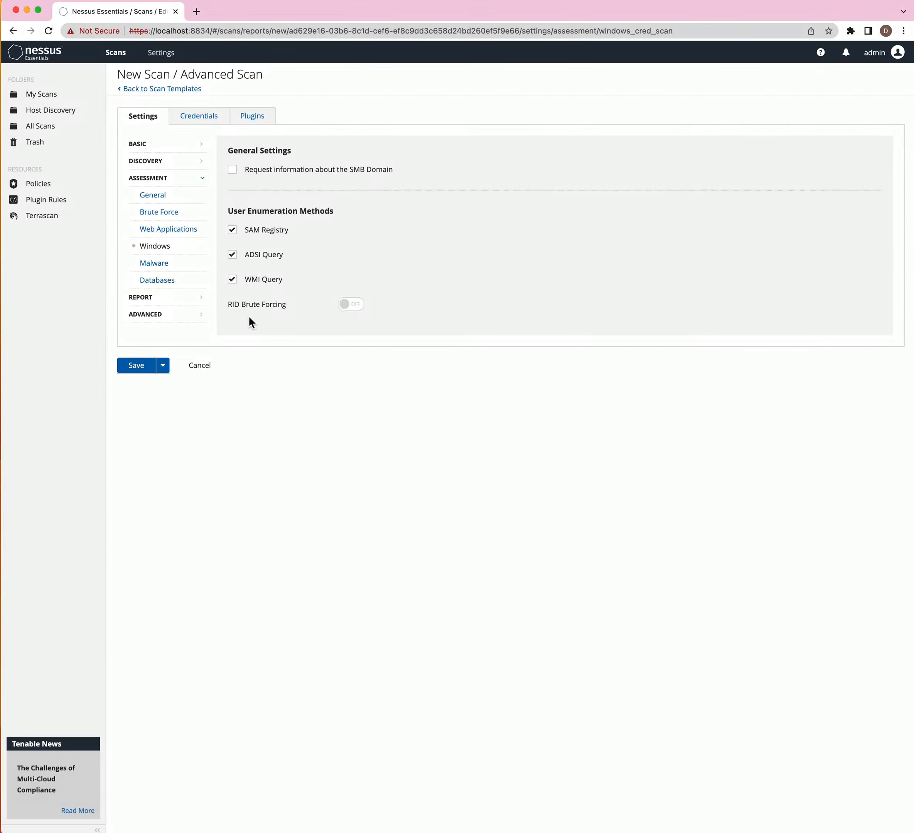
{"action": "left_click", "coordinate": [352, 304]}
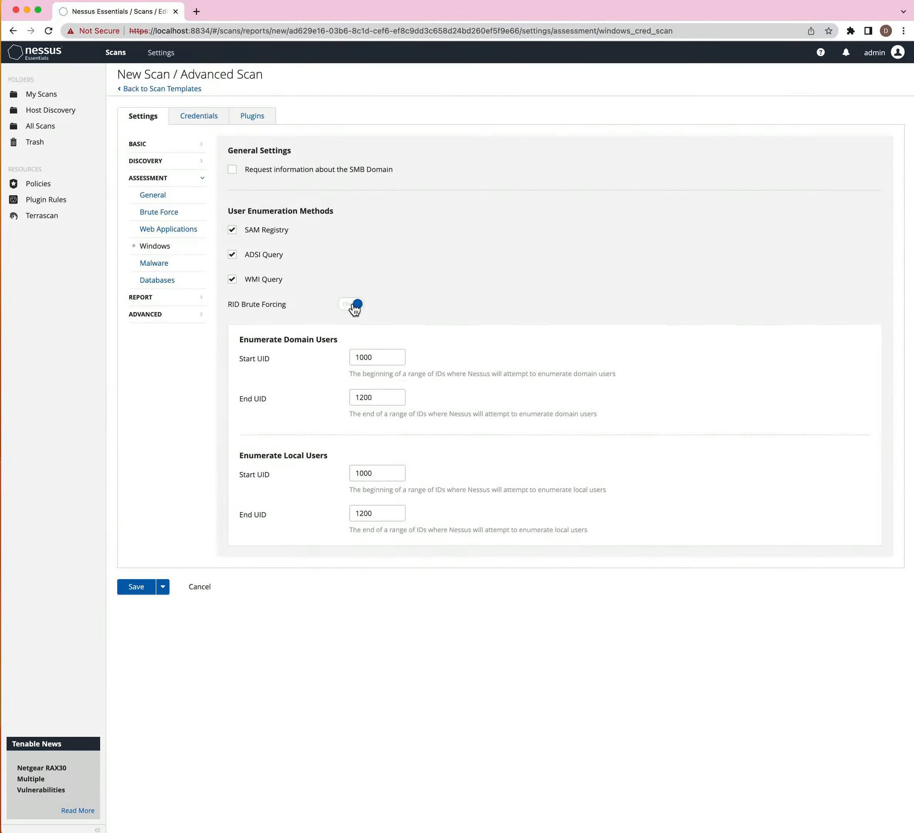
{"action": "left_click", "coordinate": [355, 309]}
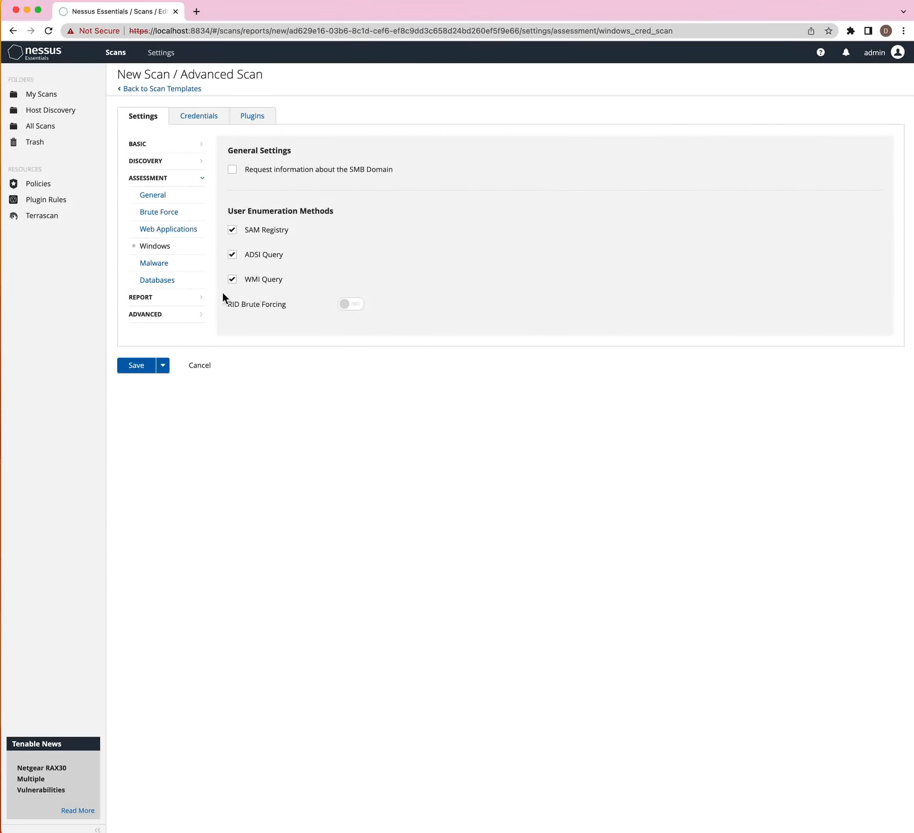
- Switch 'Scan for malware' to ON in Assessment > Malware and adjust one further toggle
{"action": "left_click", "coordinate": [162, 266]}
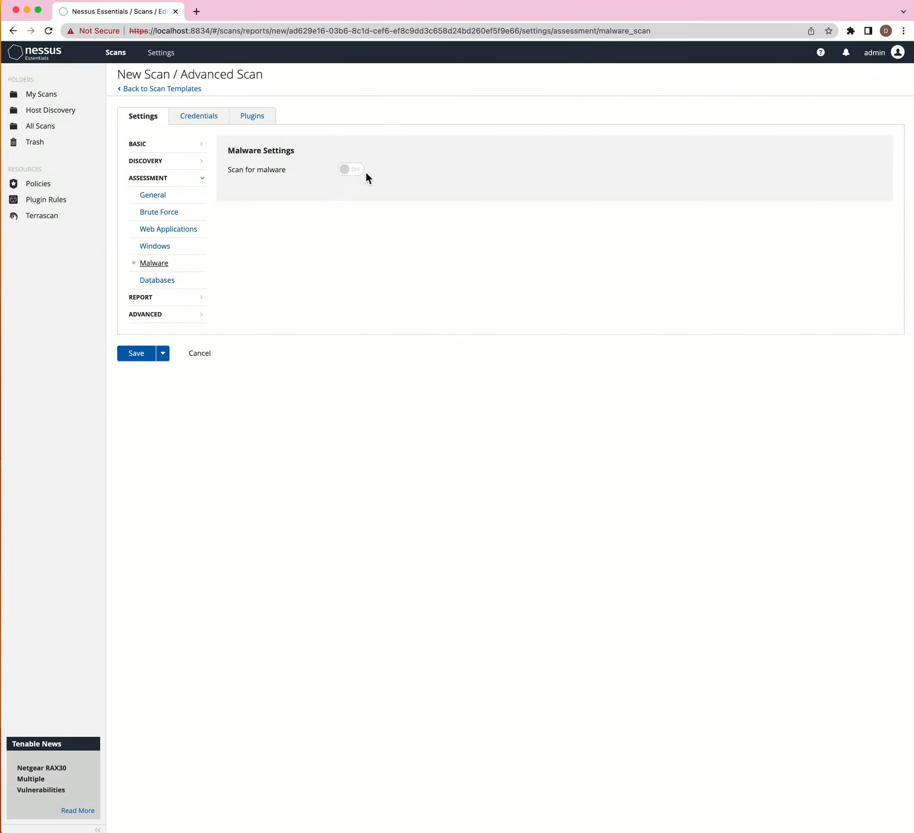
{"action": "left_click", "coordinate": [352, 170]}
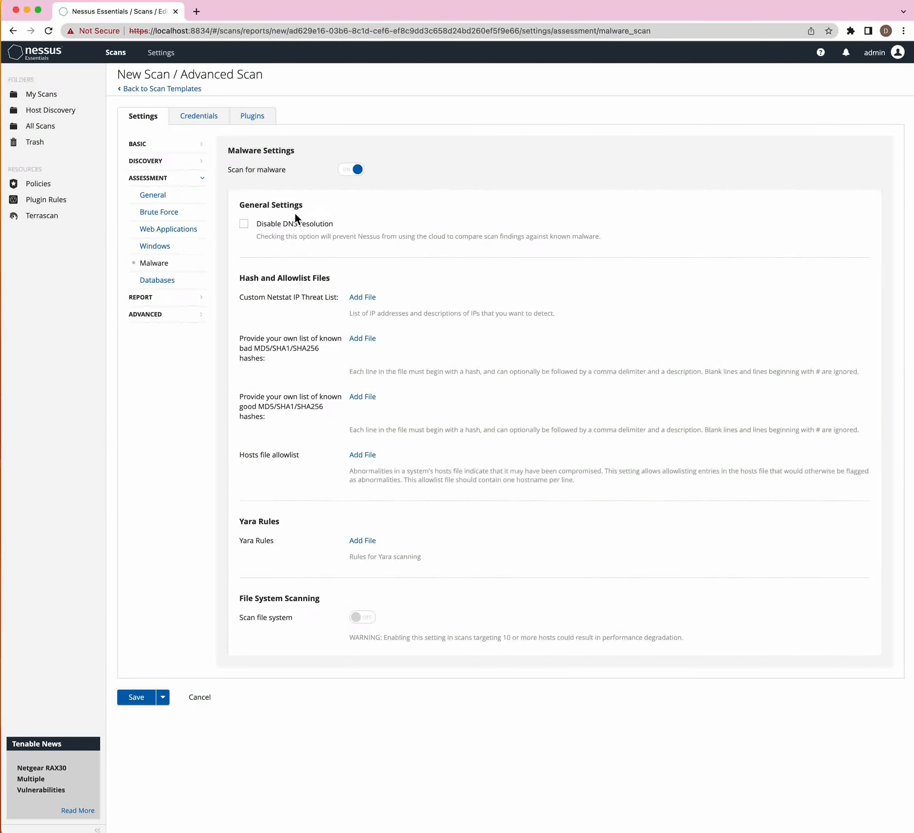
{"action": "left_click", "coordinate": [247, 231]}
- Enable file system scanning and include the %Systemroot% Windows directory
{"action": "left_click", "coordinate": [358, 618]}
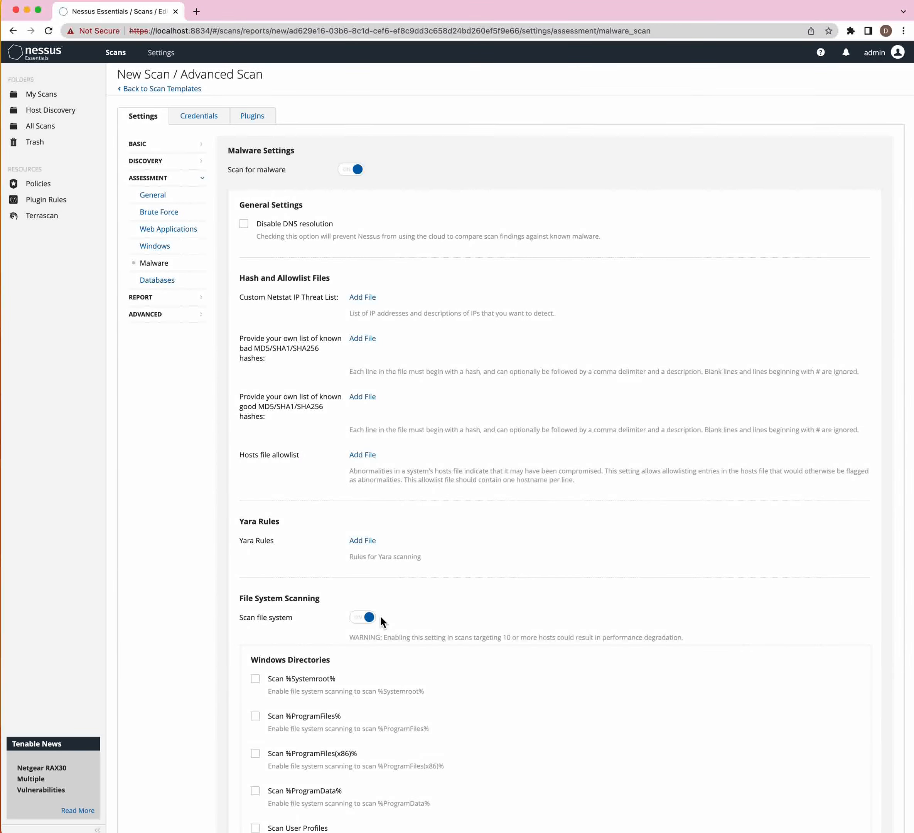
{"action": "scroll", "coordinate": [381, 619], "scroll_direction": "down", "scroll_amount": 10}
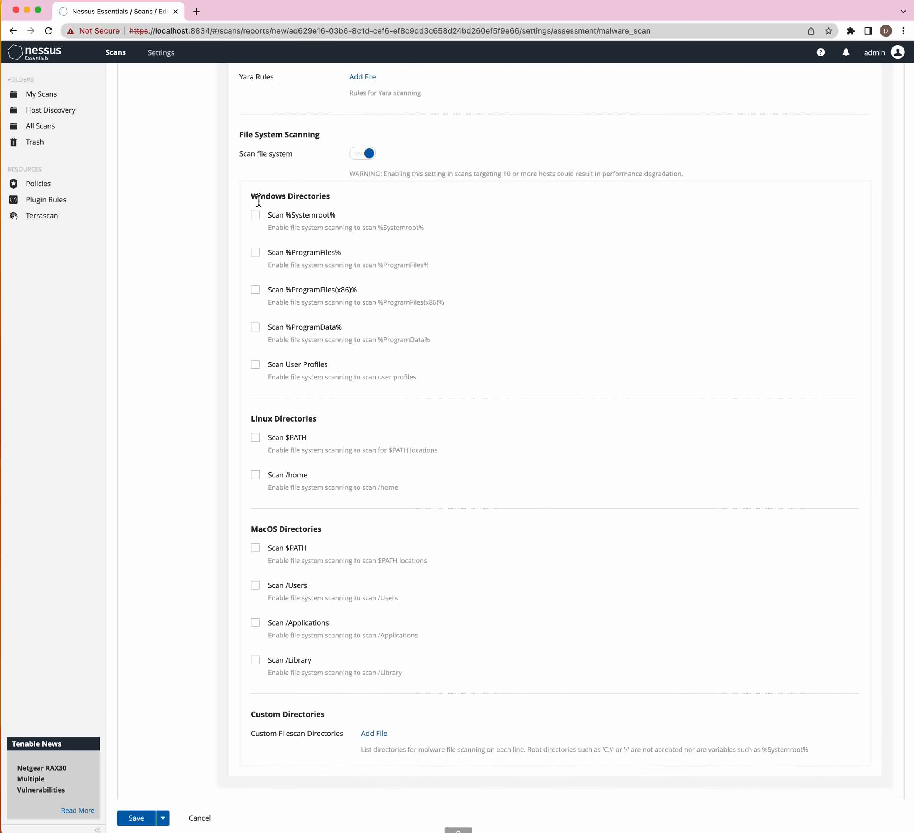
{"action": "left_click_drag", "start_coordinate": [250, 195], "coordinate": [307, 196]}
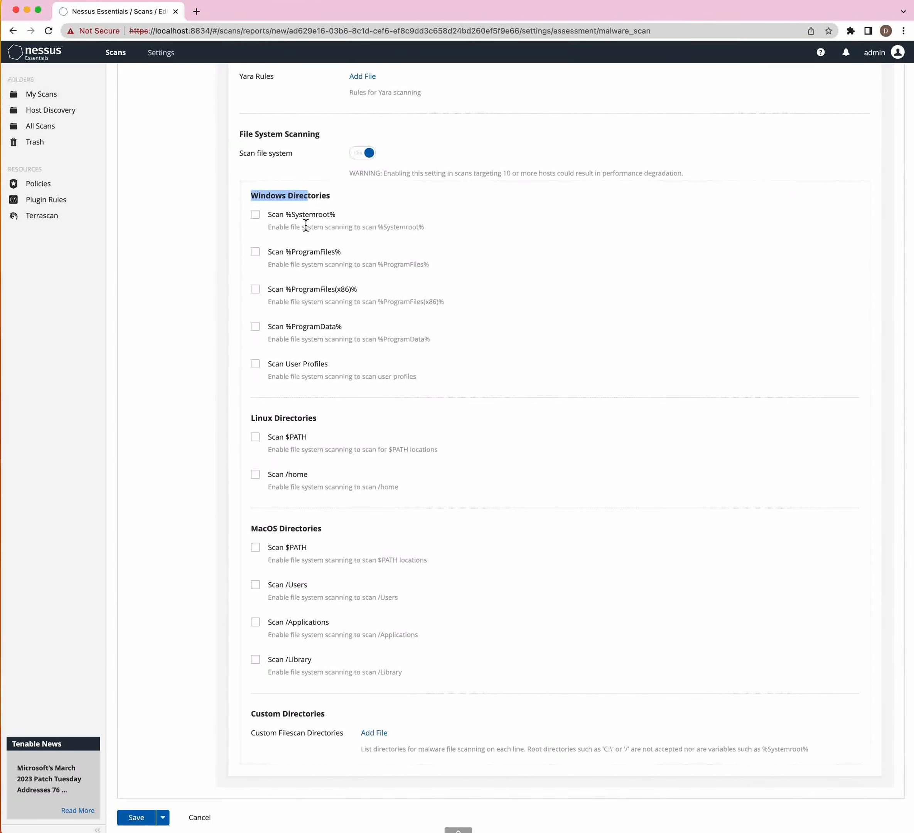
{"action": "left_click", "coordinate": [256, 216]}
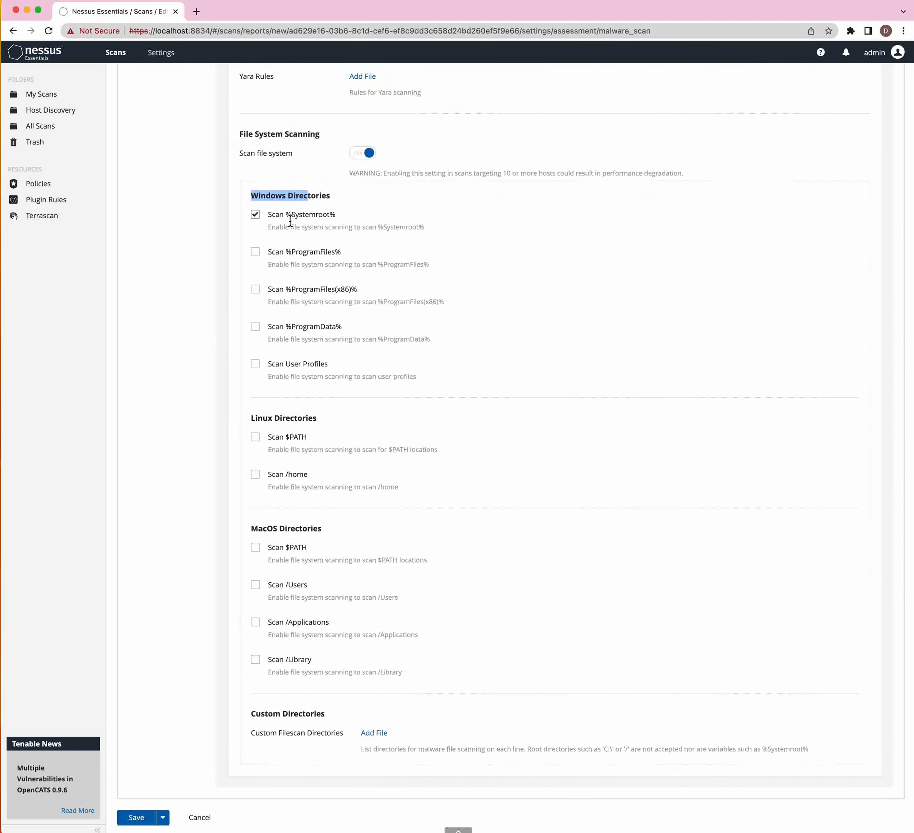
{"action": "left_click_drag", "start_coordinate": [291, 221], "coordinate": [336, 222]}
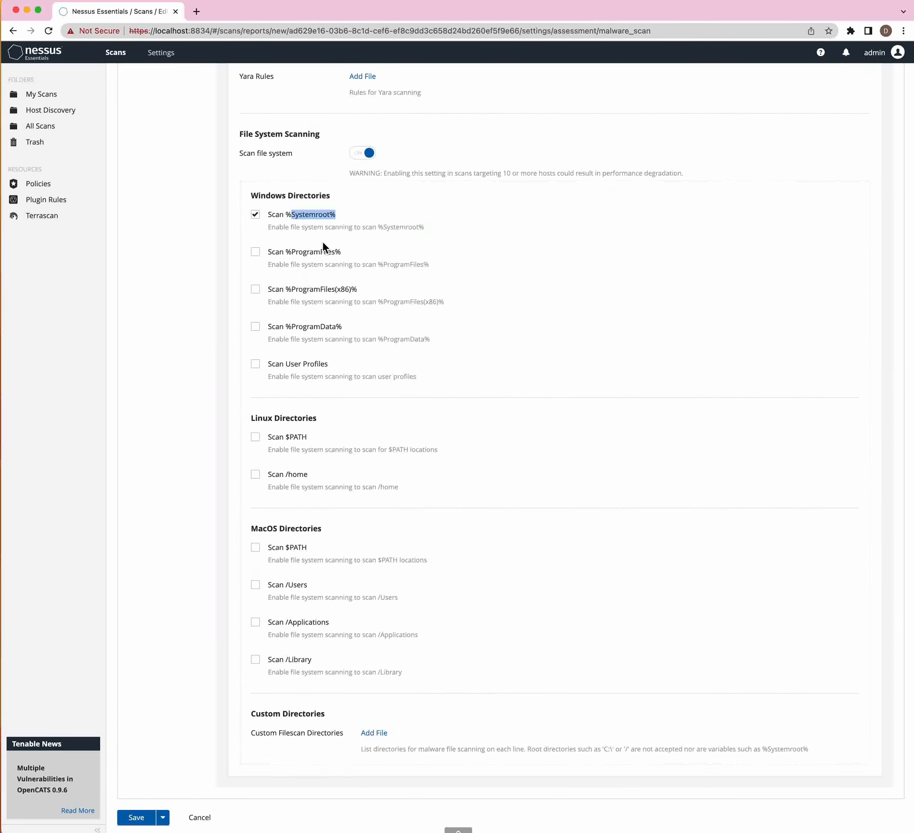
{"action": "left_click_drag", "start_coordinate": [292, 253], "coordinate": [344, 250]}
{"action": "scroll", "coordinate": [344, 250], "scroll_direction": "up", "scroll_amount": 1}
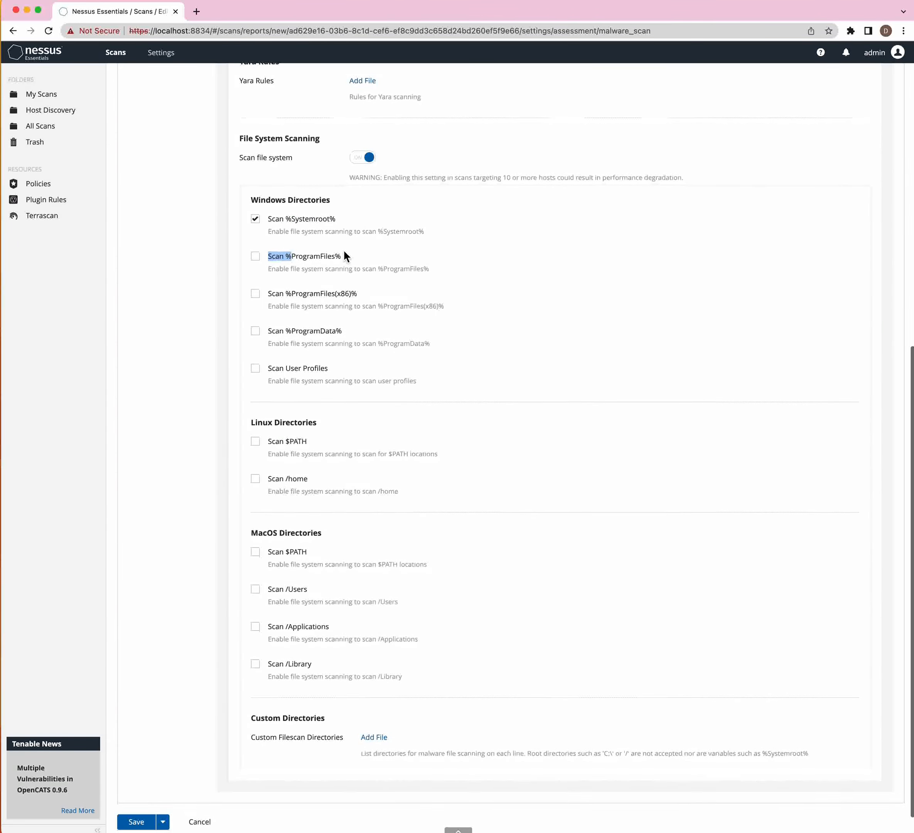
{"action": "left_click", "coordinate": [312, 291]}
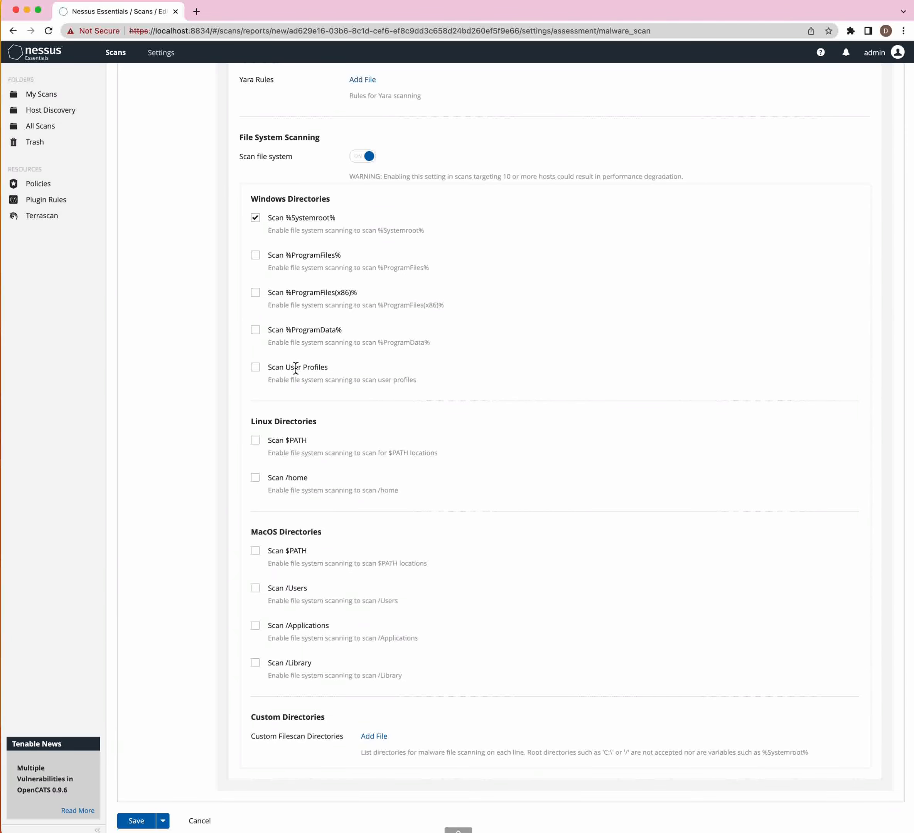
- Also include %ProgramFiles%, %ProgramFiles(x86)%, user profiles and the Linux /home directory
{"action": "left_click", "coordinate": [256, 293]}
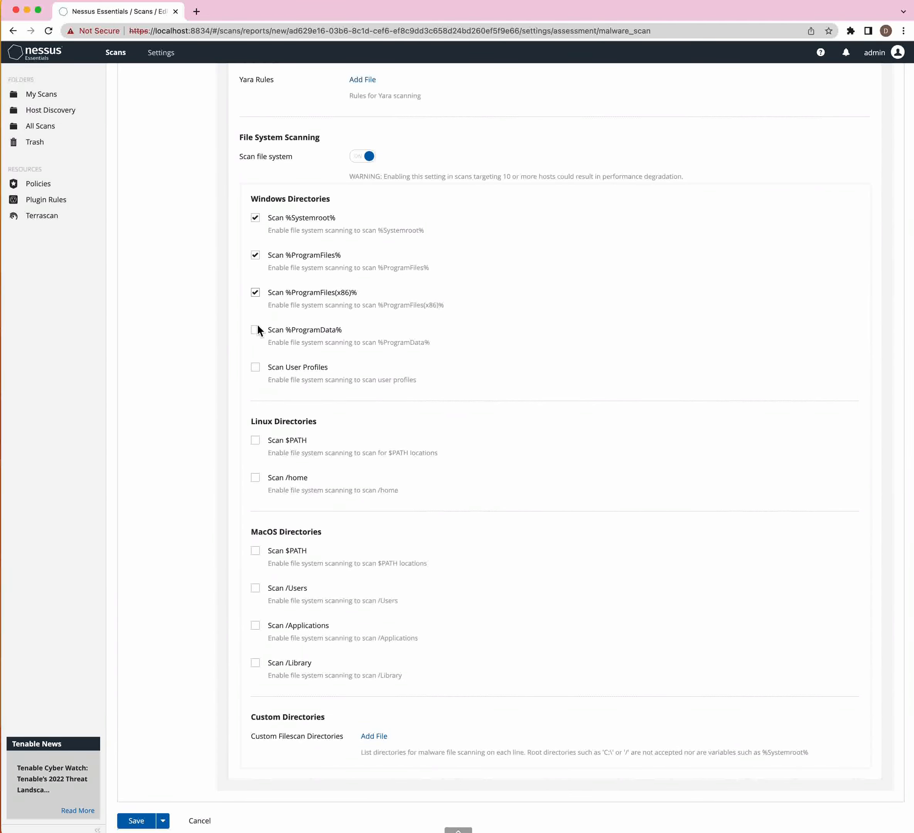
{"action": "left_click", "coordinate": [255, 330]}
{"action": "left_click", "coordinate": [256, 370]}
{"action": "left_click", "coordinate": [259, 478]}
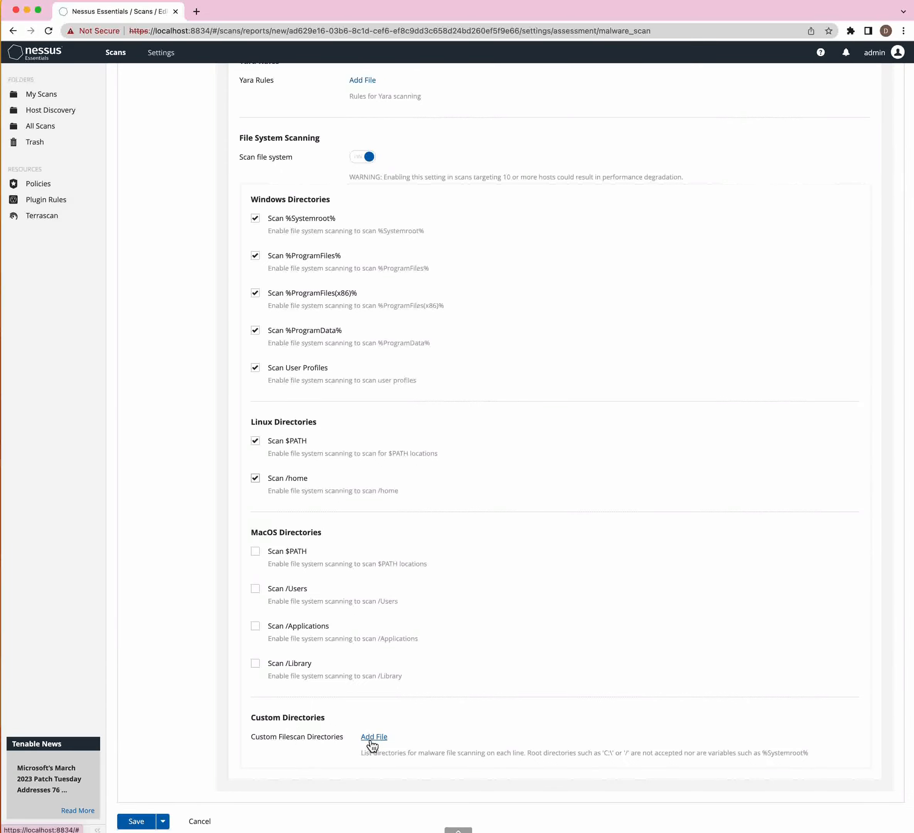
{"action": "scroll", "coordinate": [295, 537], "scroll_direction": "up", "scroll_amount": 10}
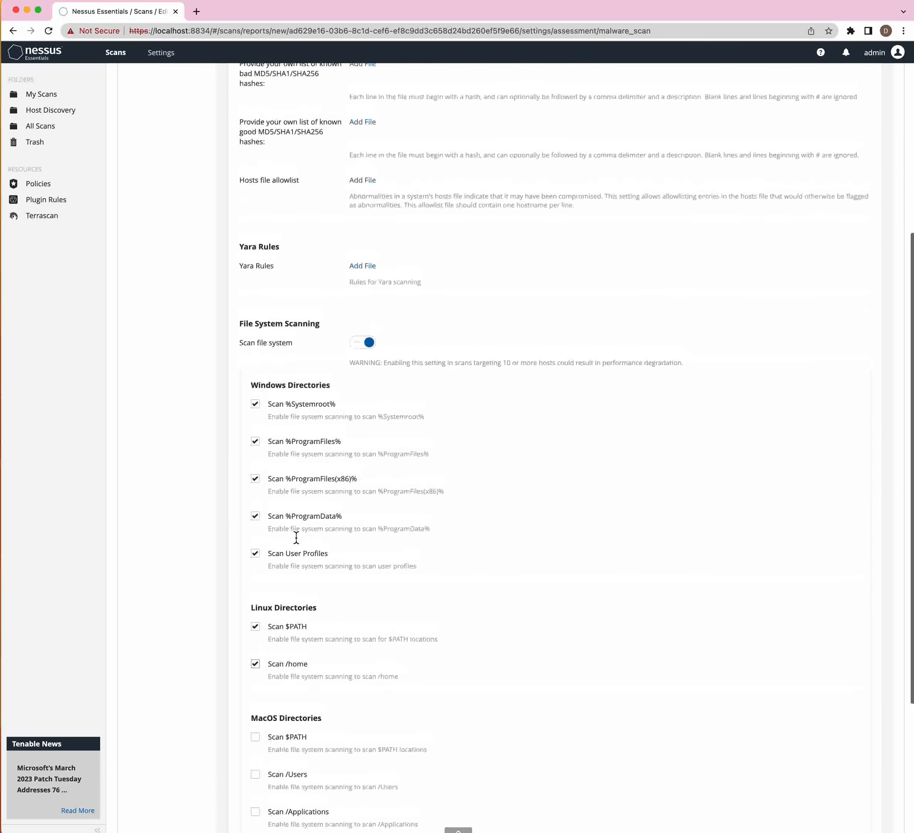
- Tick 'Use detected SIDs' for Oracle databases under Assessment > Databases
{"action": "left_click", "coordinate": [170, 283]}
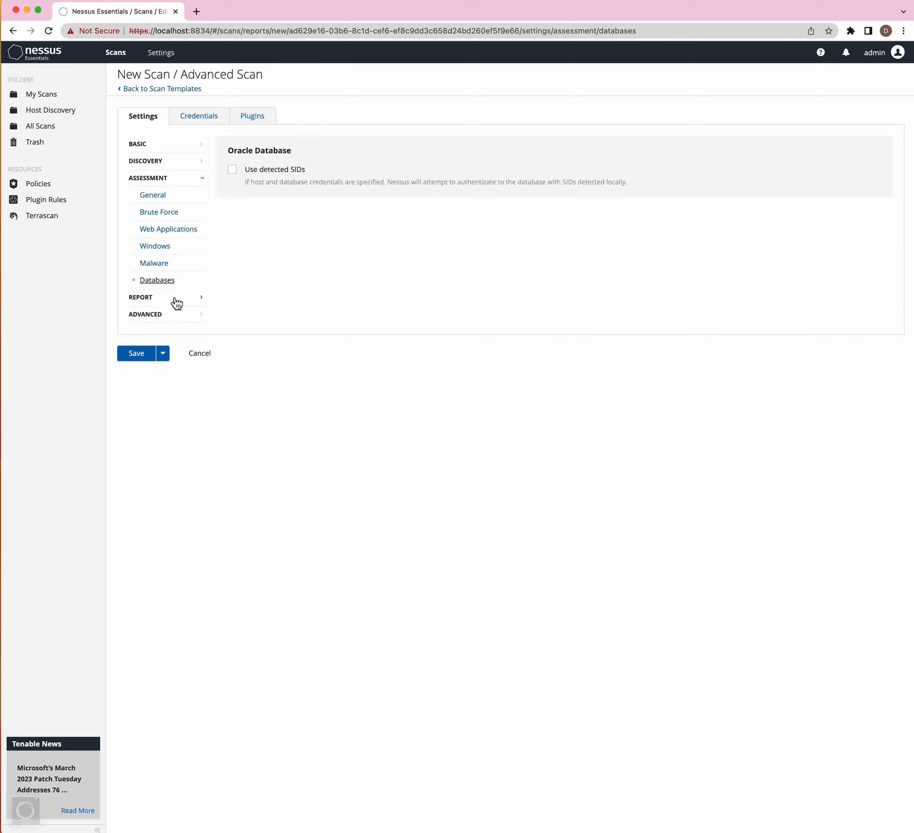
{"action": "left_click", "coordinate": [233, 170]}
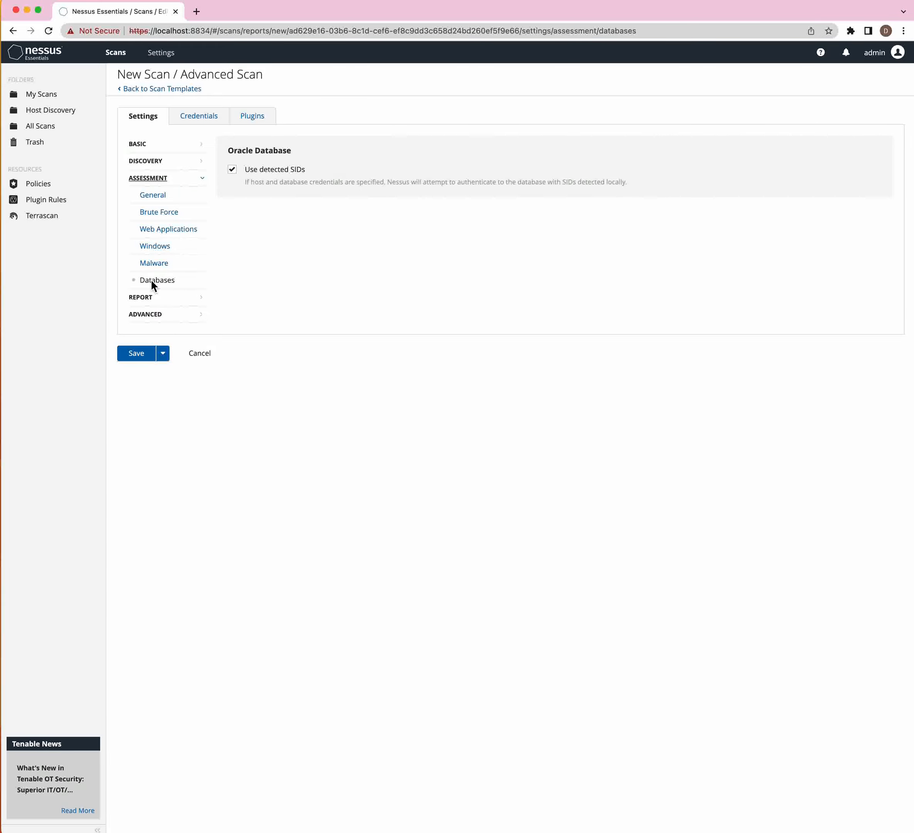
{"action": "left_click", "coordinate": [148, 314]}
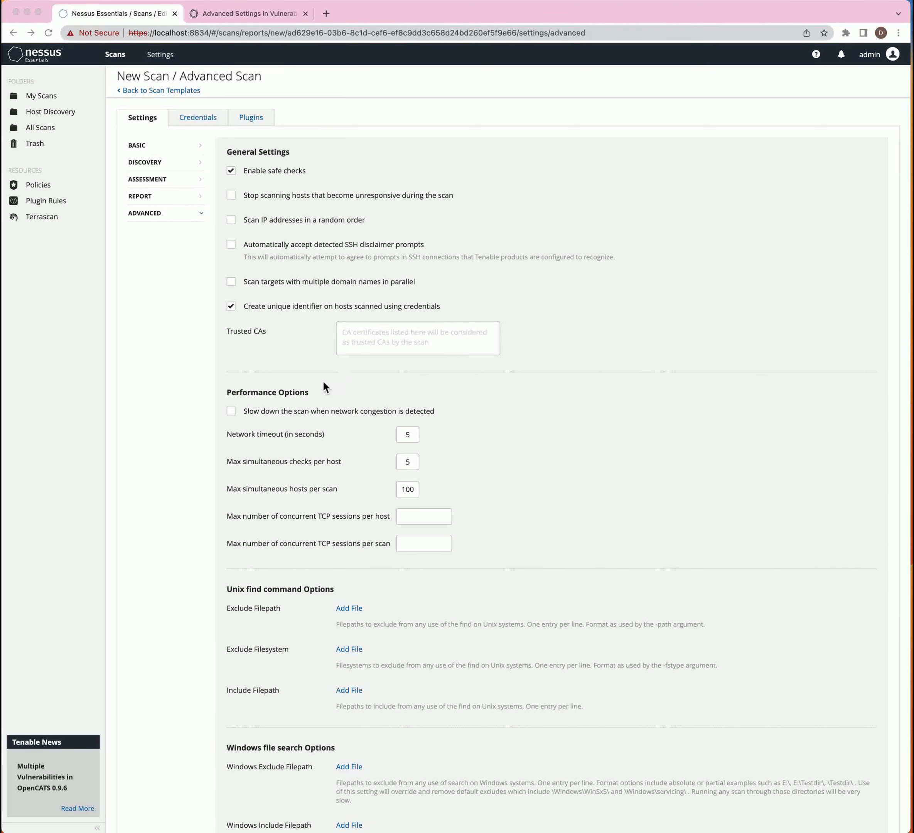
- Scroll the Advanced settings down to the Debug Settings section and Save/Cancel bar
{"action": "scroll", "coordinate": [305, 387], "scroll_direction": "down", "scroll_amount": 4}
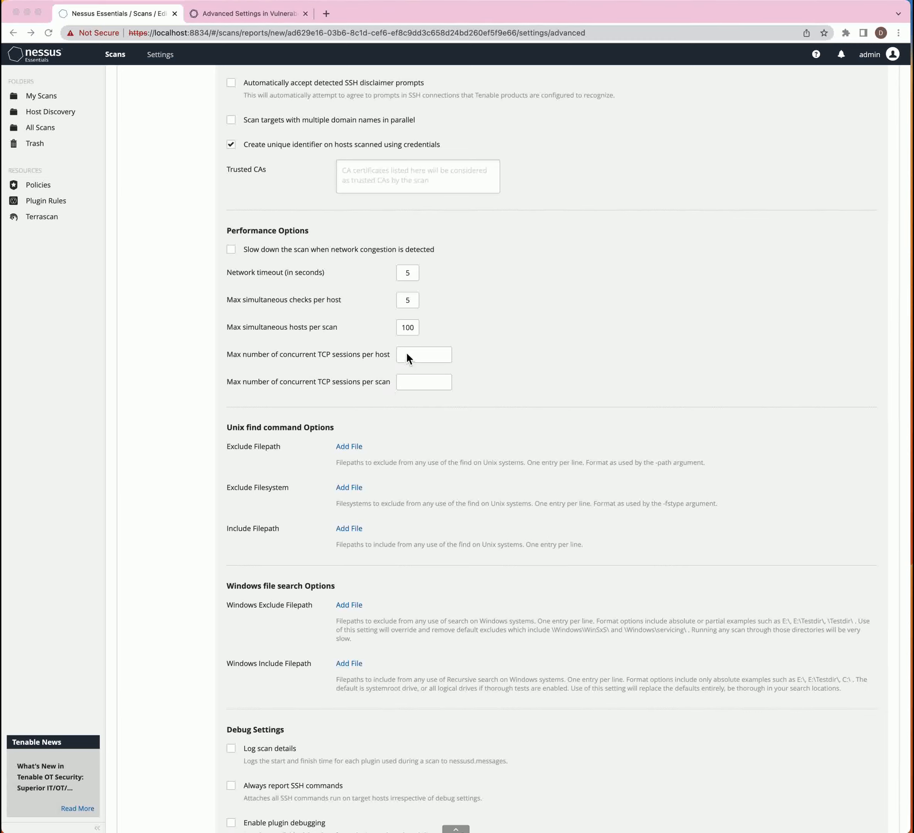
{"action": "scroll", "coordinate": [353, 389], "scroll_direction": "down", "scroll_amount": 3}
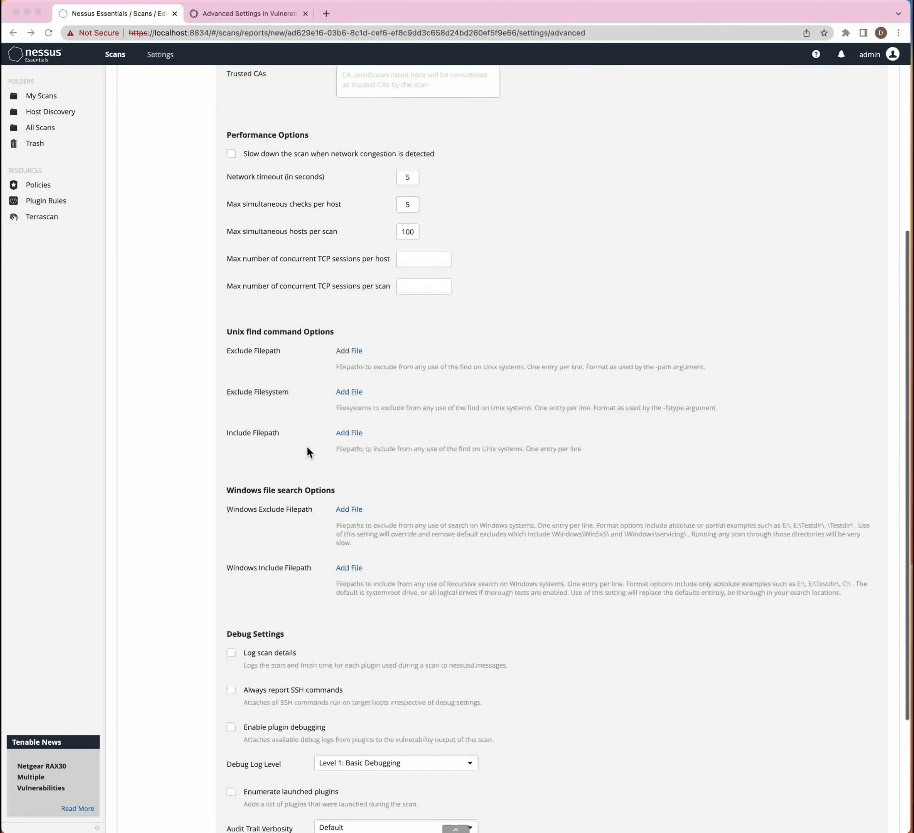
{"action": "scroll", "coordinate": [308, 449], "scroll_direction": "down", "scroll_amount": 3}
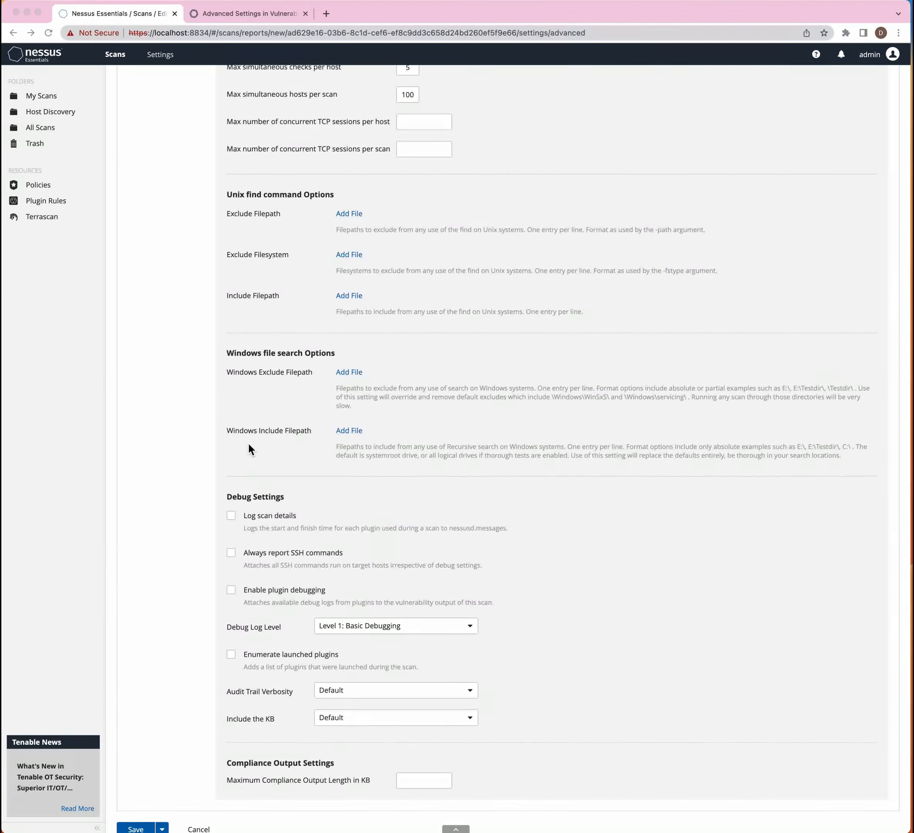
{"action": "scroll", "coordinate": [248, 442], "scroll_direction": "down", "scroll_amount": 1}
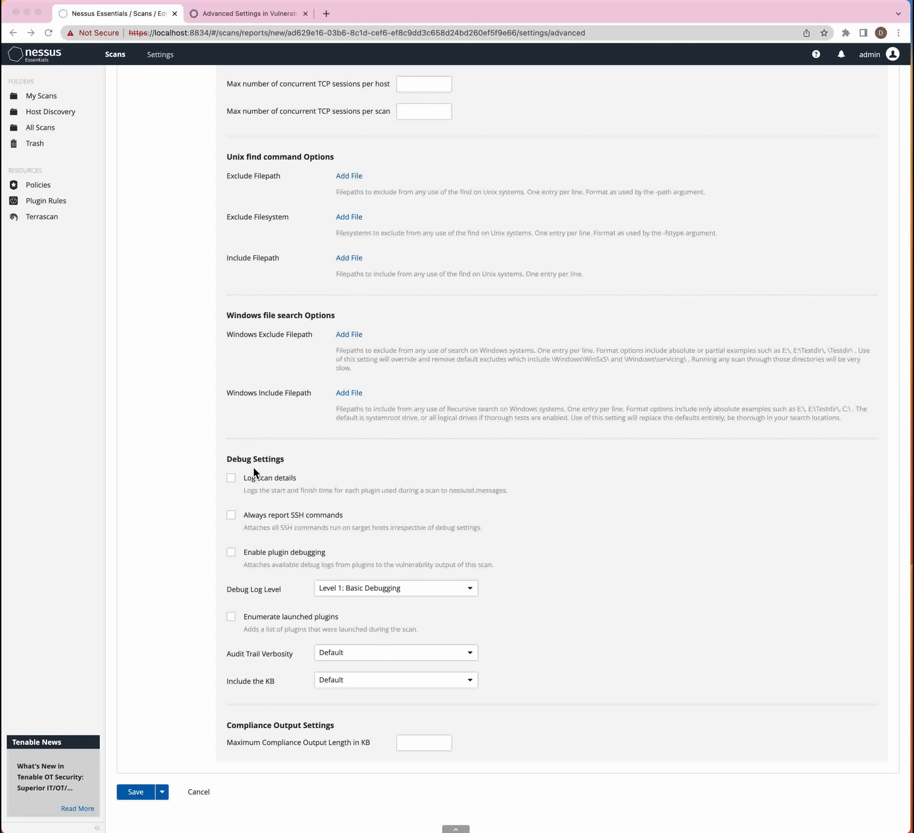
- Enable 'Log scan details' and 'Always report SSH commands' in Debug Settings
{"action": "left_click", "coordinate": [232, 479]}
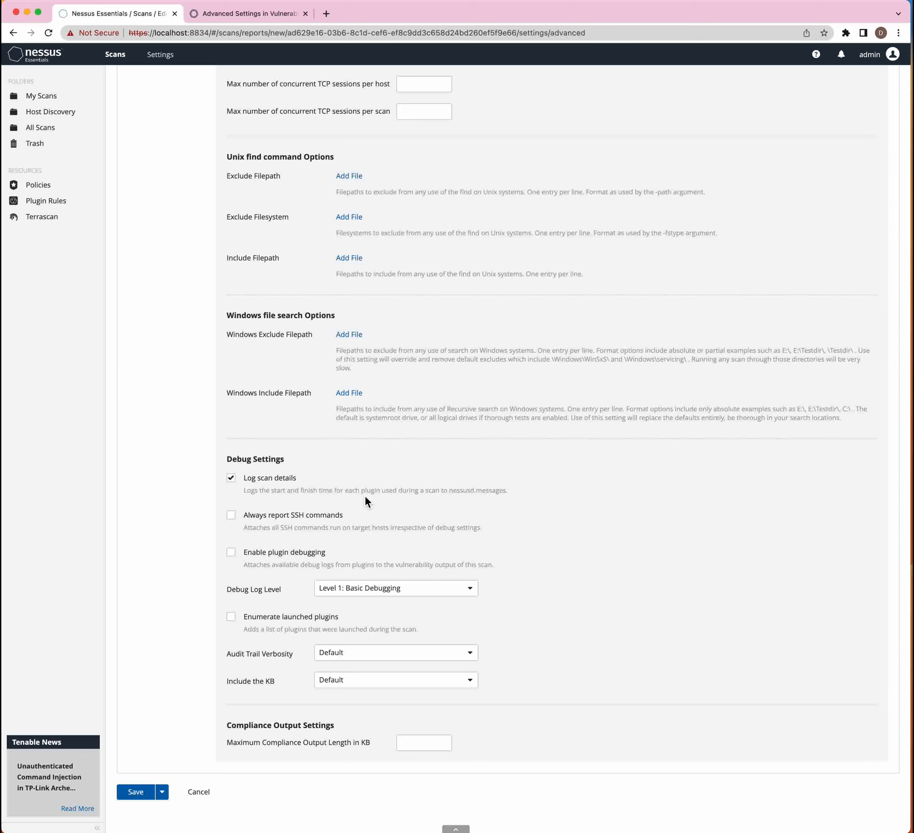
{"action": "left_click_drag", "start_coordinate": [366, 497], "coordinate": [371, 493]}
{"action": "scroll", "coordinate": [331, 466], "scroll_direction": "up", "scroll_amount": 5}
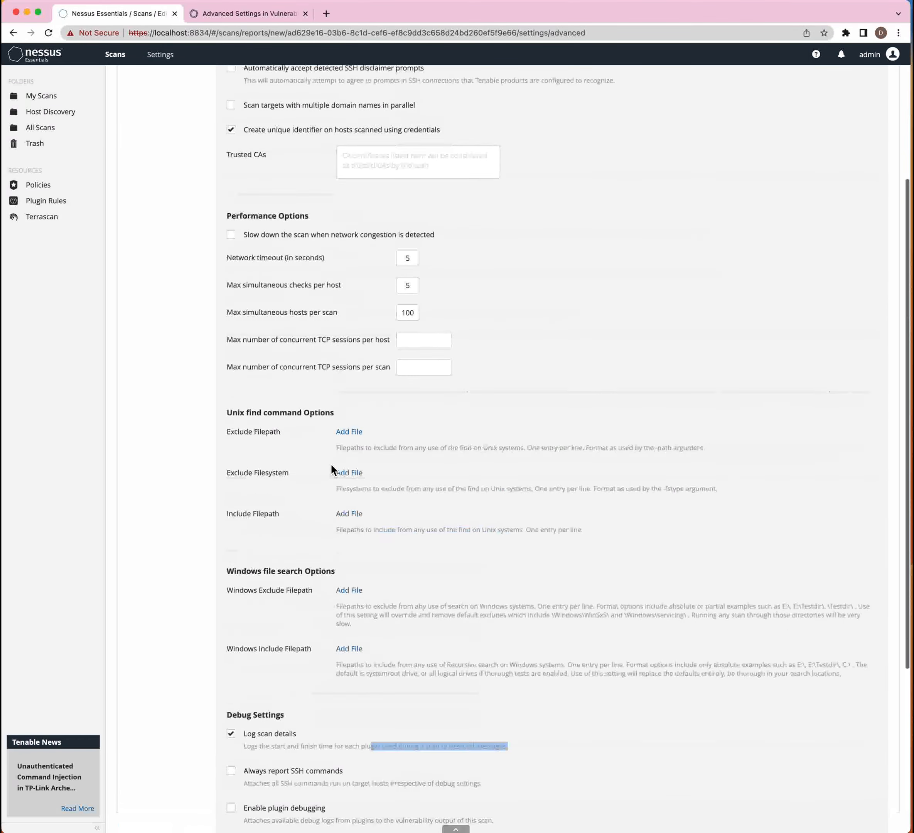
{"action": "scroll", "coordinate": [331, 464], "scroll_direction": "up", "scroll_amount": 4}
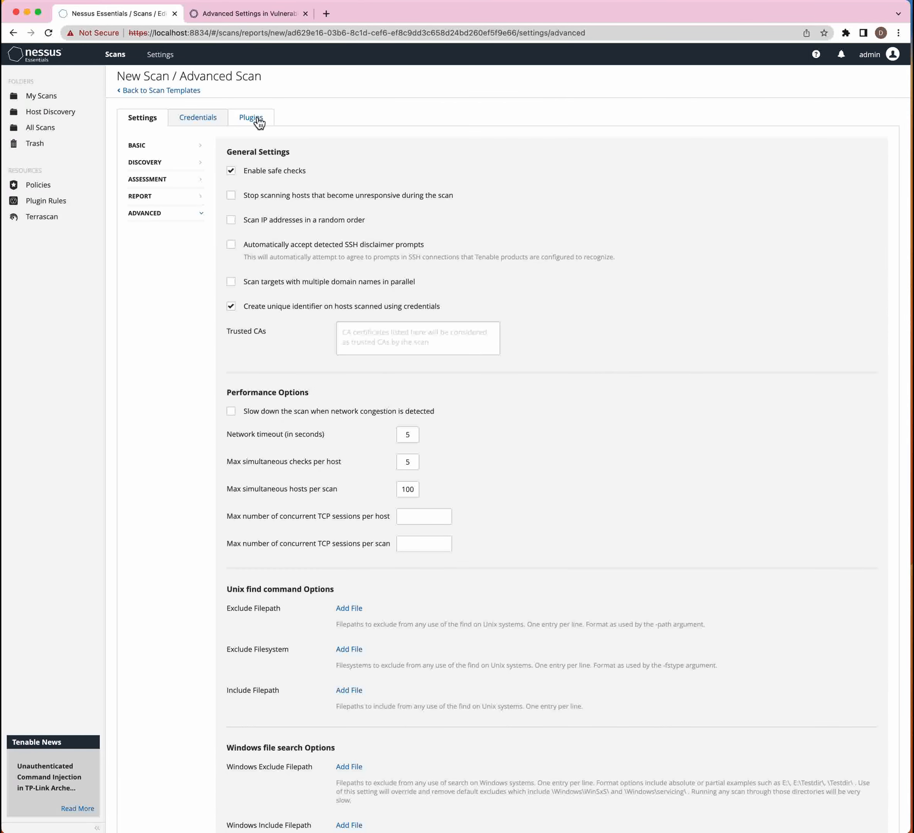
{"action": "scroll", "coordinate": [321, 504], "scroll_direction": "down", "scroll_amount": 9}
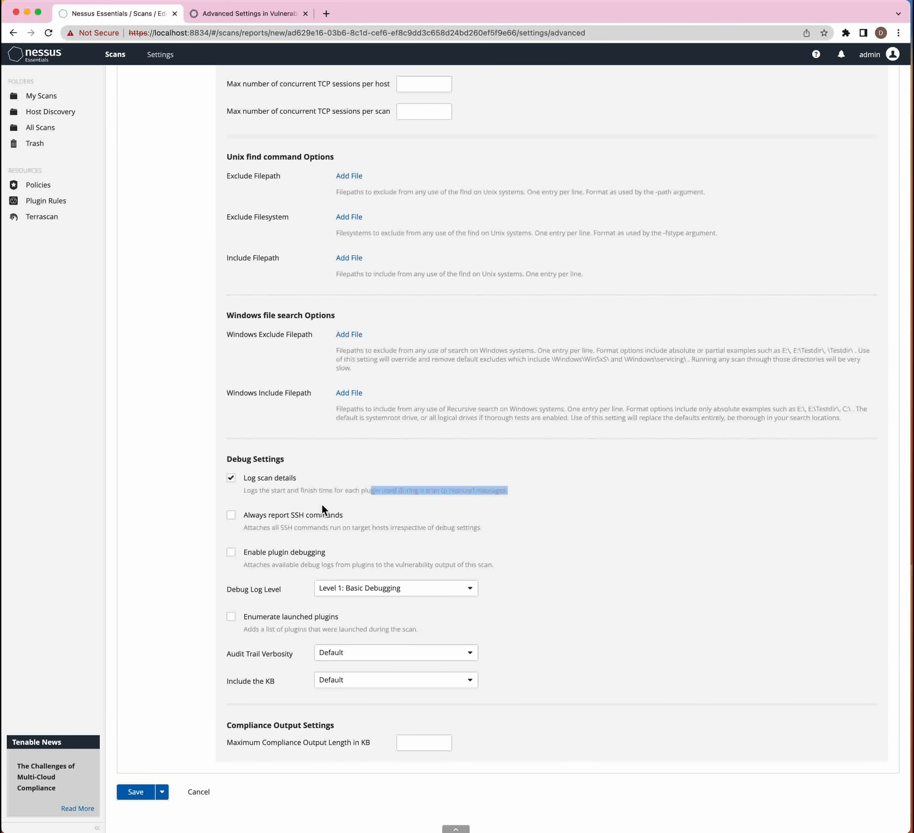
{"action": "left_click", "coordinate": [238, 524]}
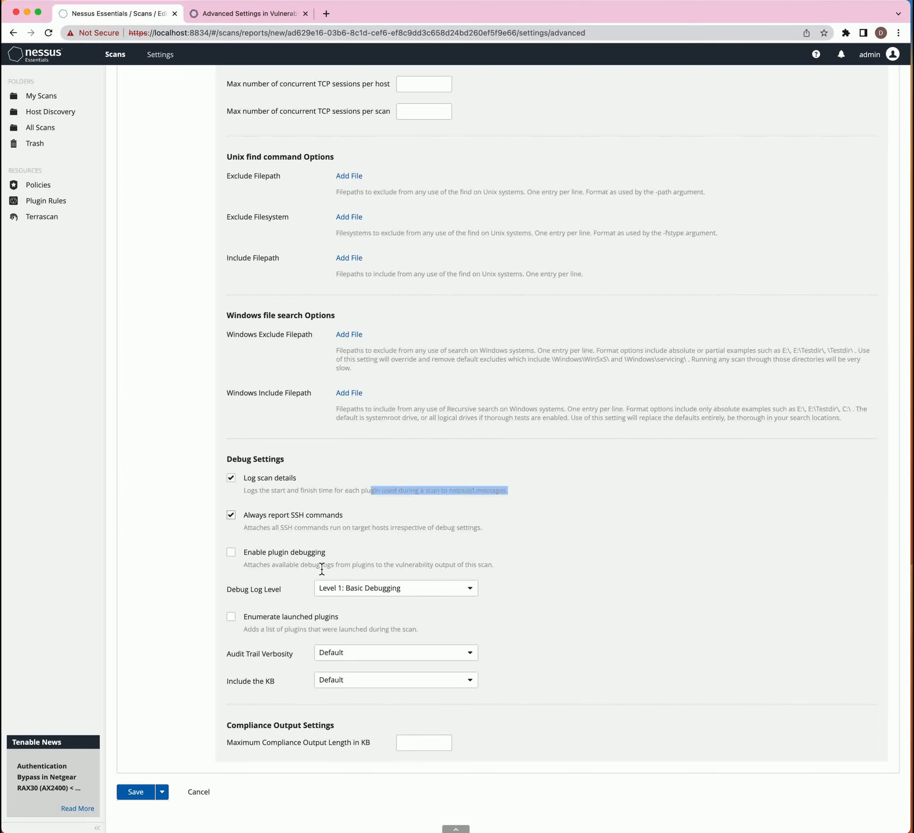
- Keep Debug Log Level at Level 1 and Audit Trail Verbosity at Default, then return to the top
{"action": "left_click", "coordinate": [434, 598]}
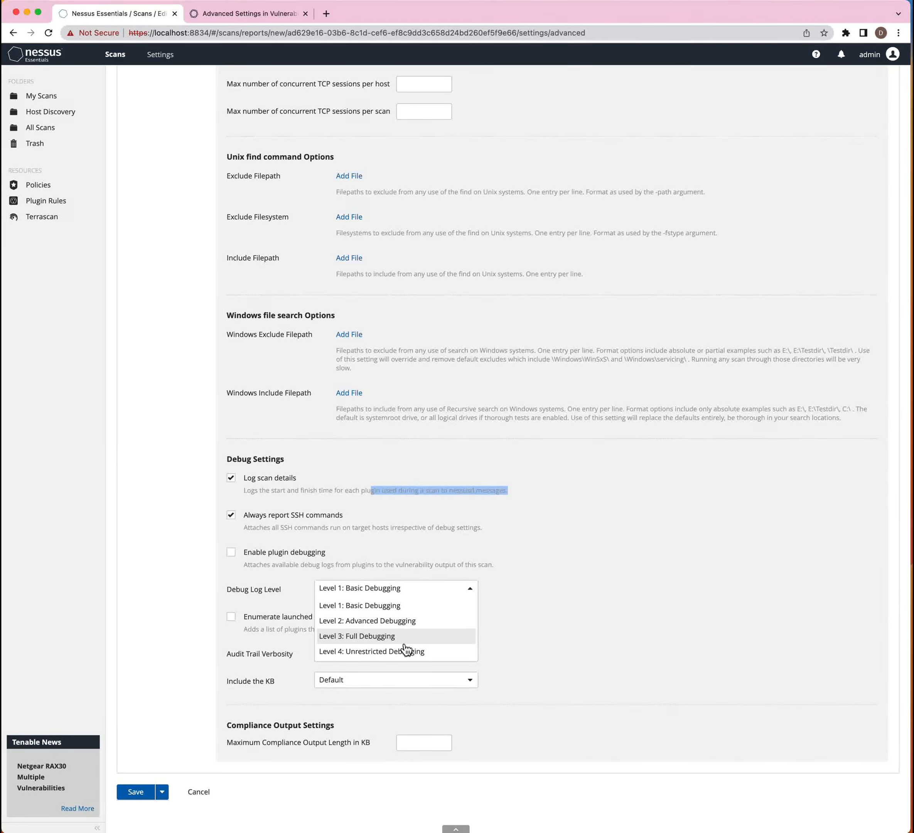
{"action": "left_click", "coordinate": [274, 650]}
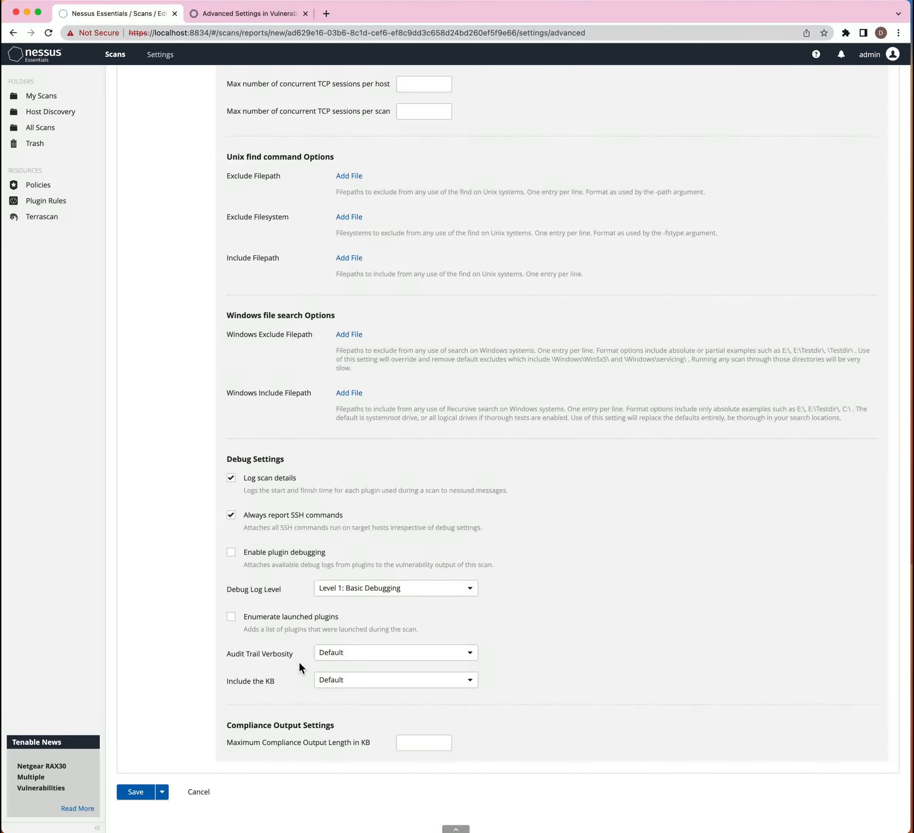
{"action": "left_click", "coordinate": [330, 662]}
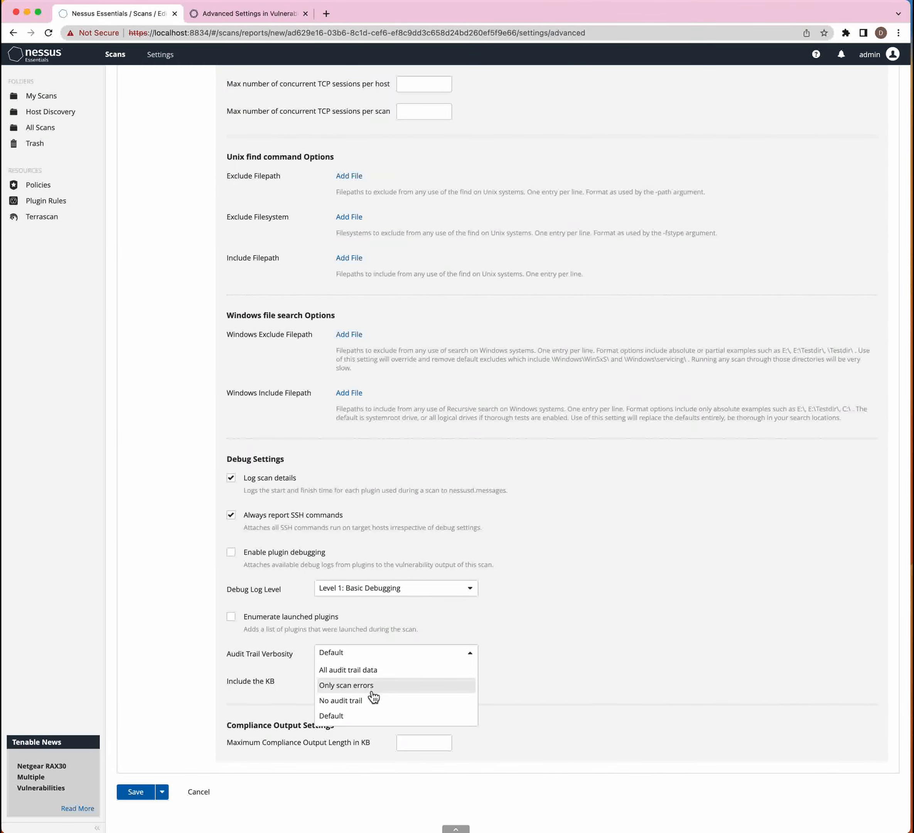
{"action": "left_click", "coordinate": [290, 705]}
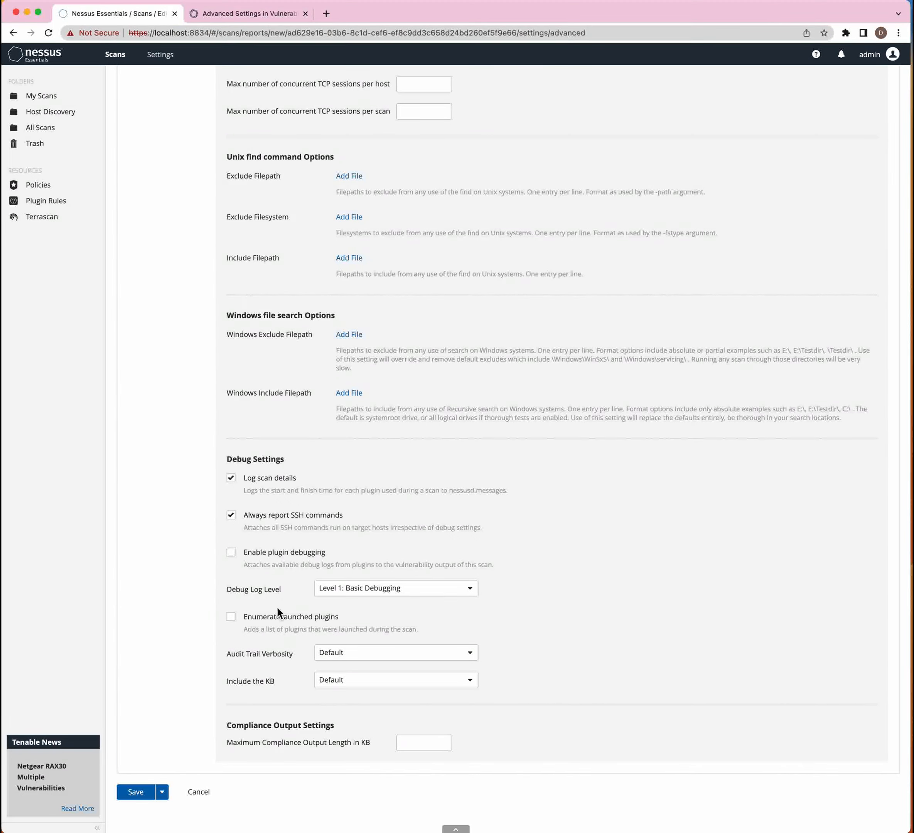
{"action": "scroll", "coordinate": [275, 605], "scroll_direction": "up", "scroll_amount": 10}
{"action": "scroll", "coordinate": [270, 605], "scroll_direction": "up", "scroll_amount": 1}
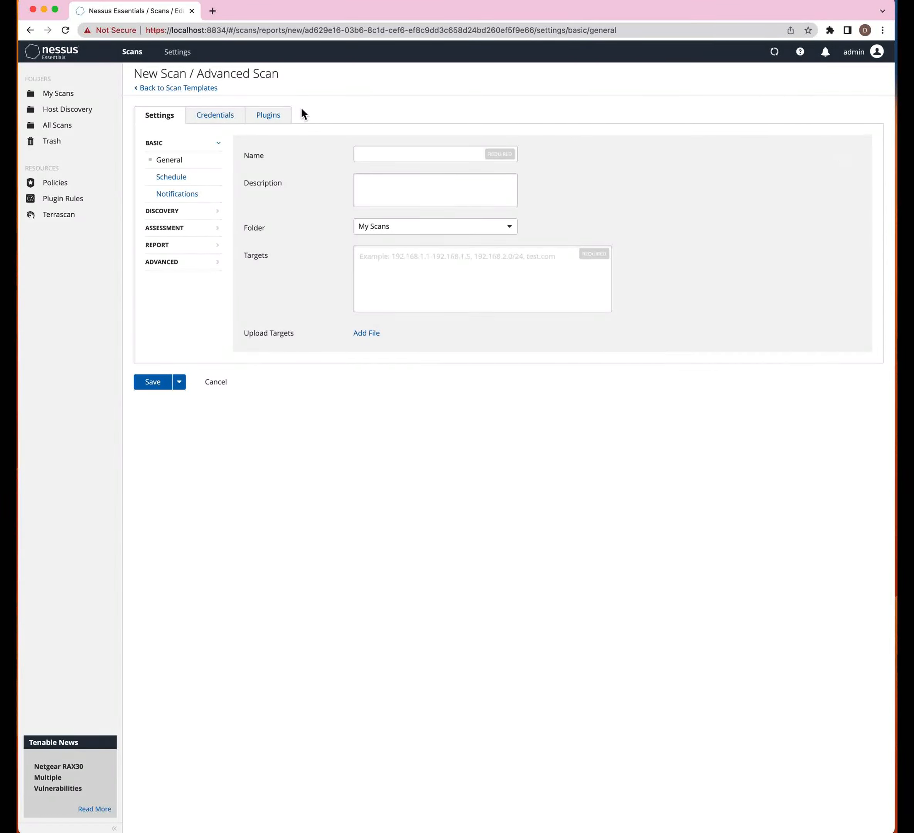
- On the Credentials tab, keep the Host category and add a Windows credential
{"action": "triple_click", "coordinate": [213, 115]}
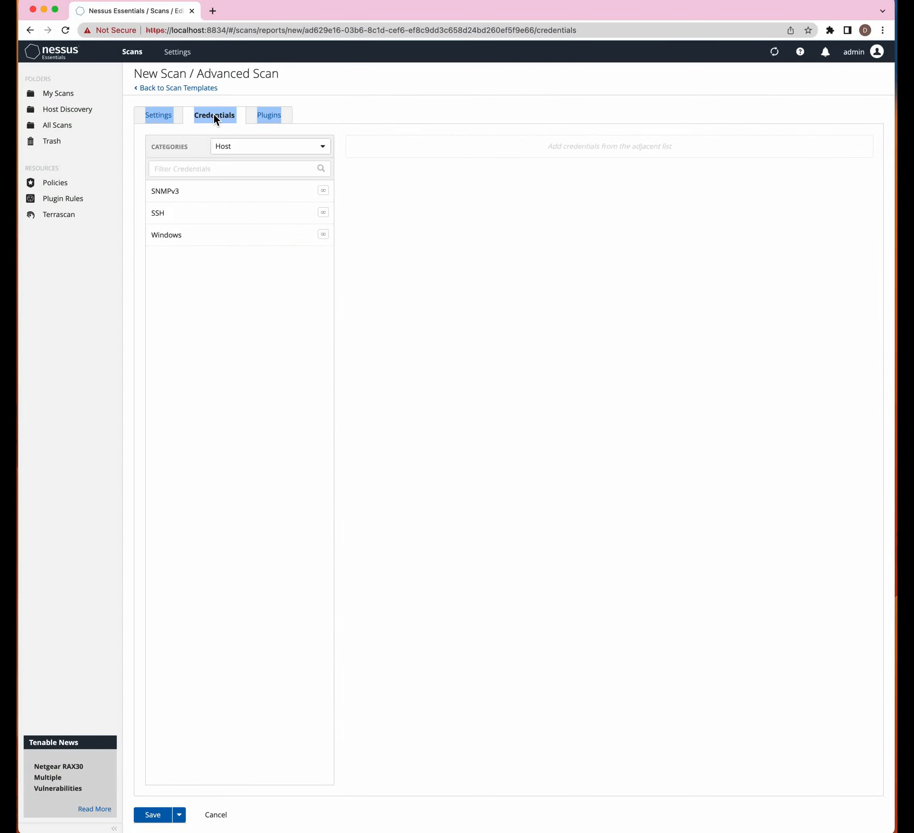
{"action": "left_click", "coordinate": [235, 152]}
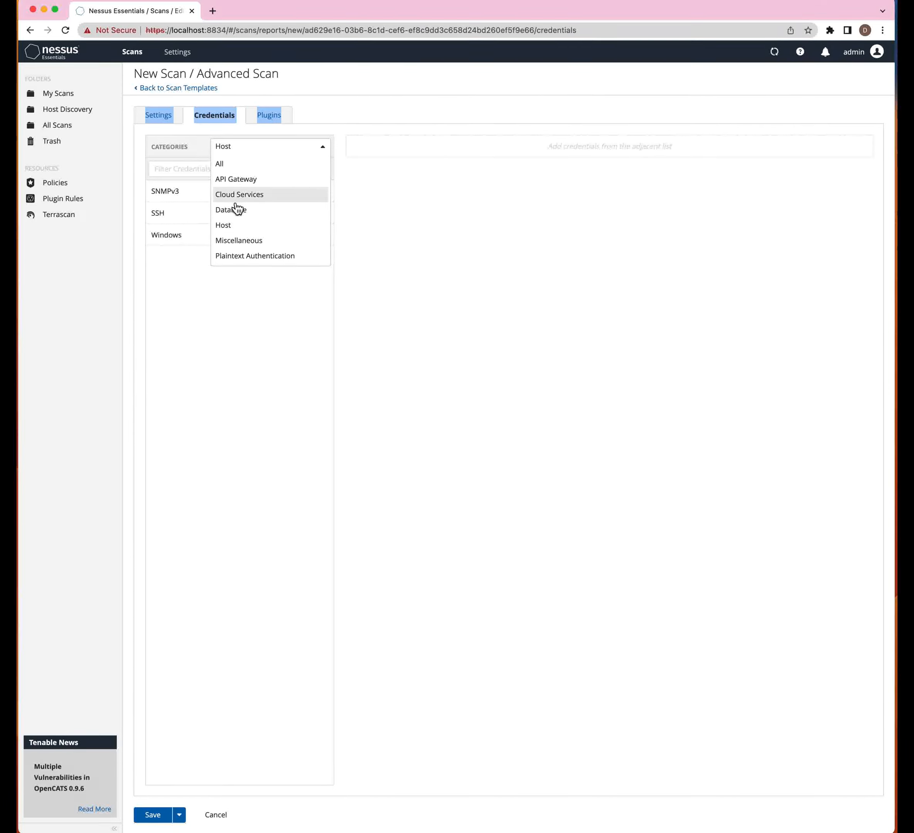
{"action": "left_click", "coordinate": [223, 226]}
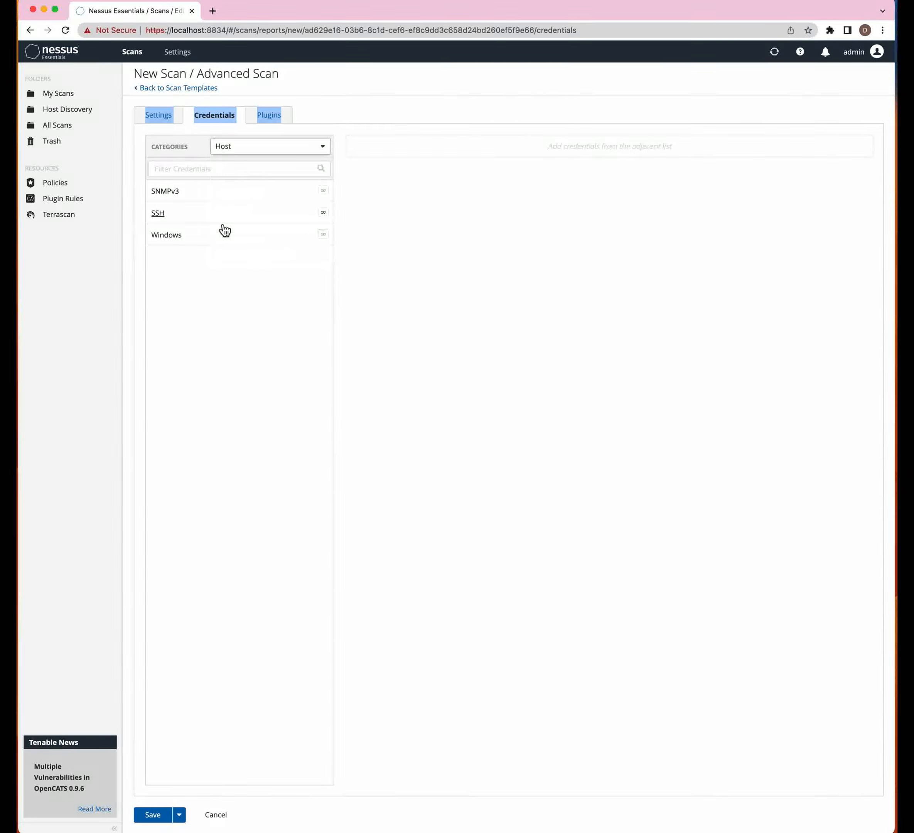
{"action": "left_click", "coordinate": [177, 236]}
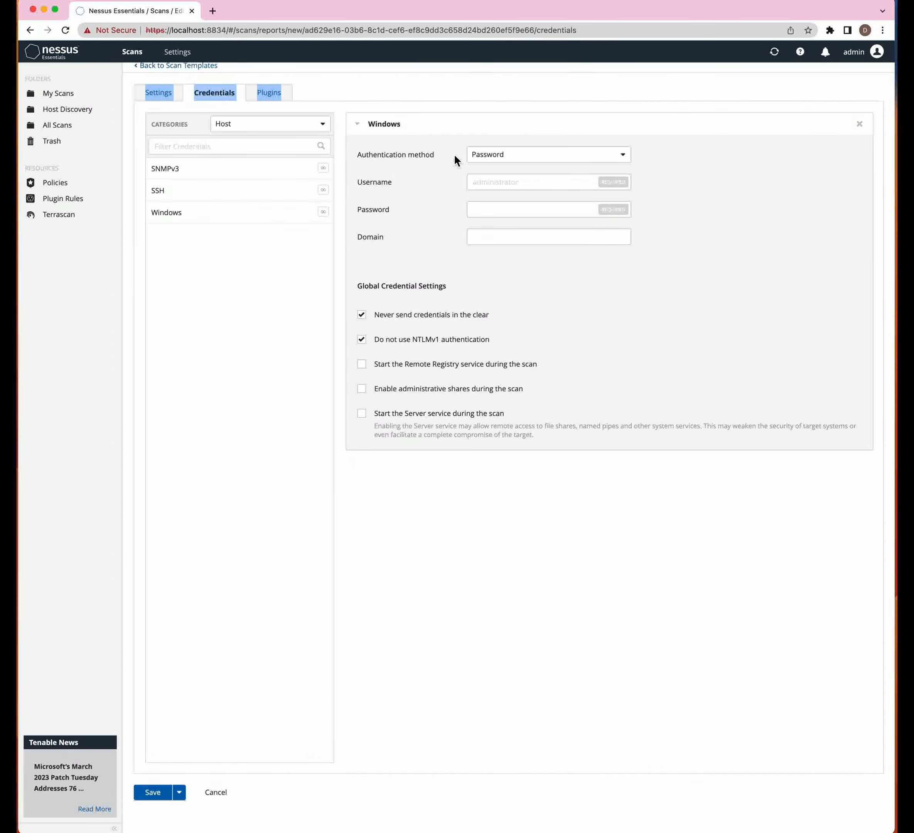
- Set the Windows credential's authentication method to NTLM Hash
{"action": "left_click", "coordinate": [495, 156]}
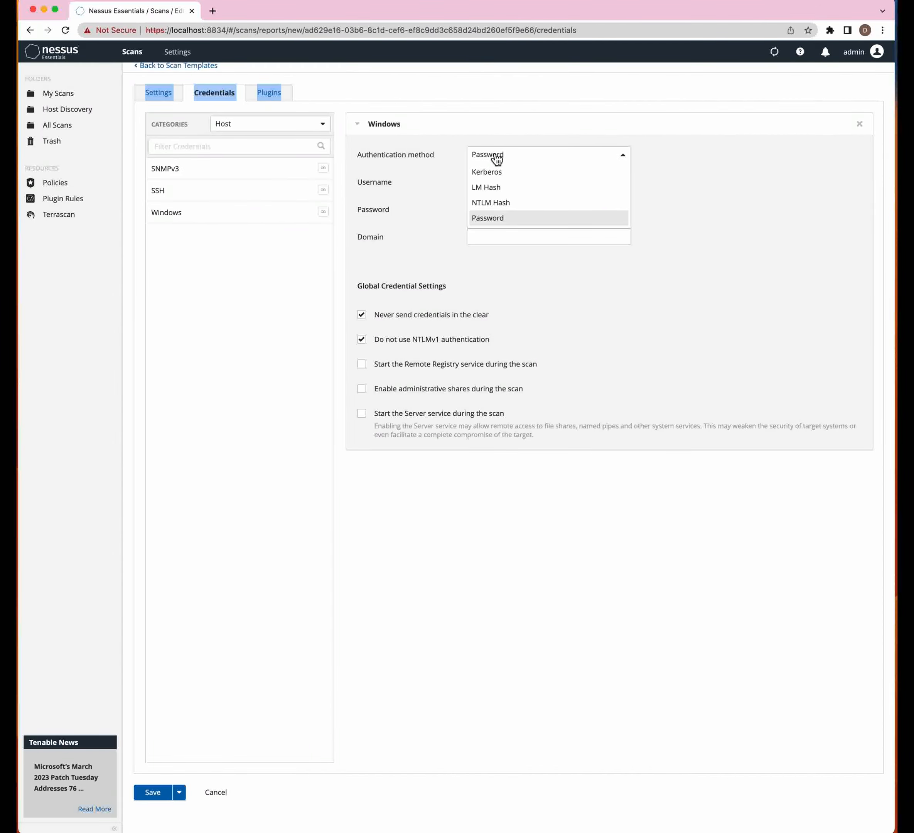
{"action": "left_click", "coordinate": [482, 208]}
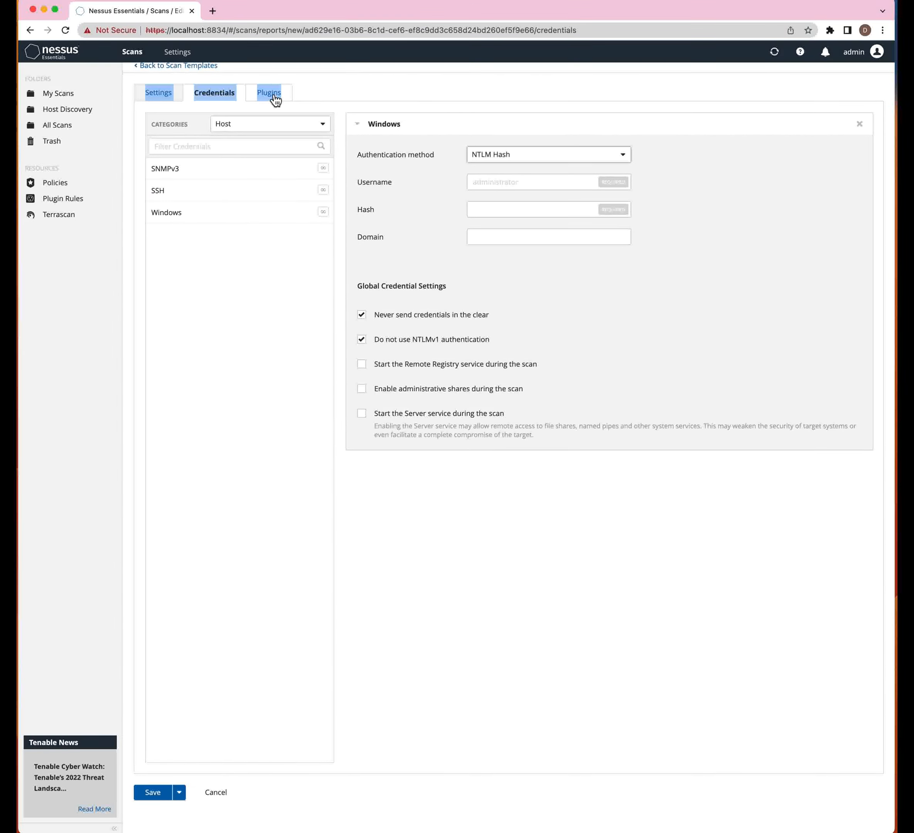
{"action": "left_click", "coordinate": [326, 80]}
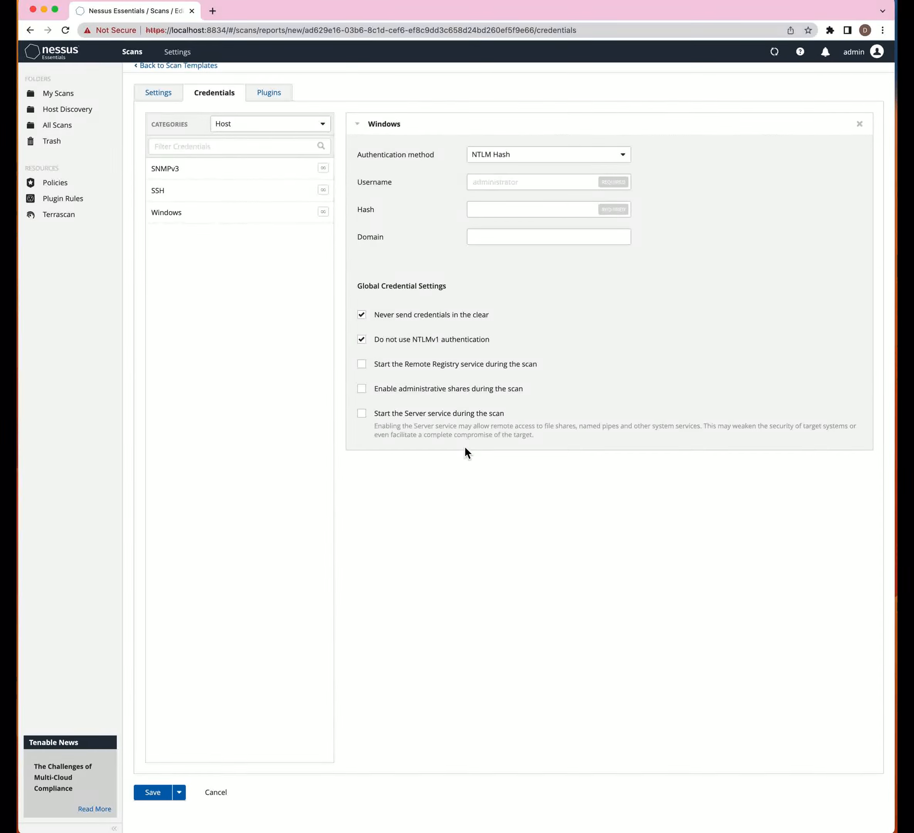
- On the Plugins tab, toggle the FTP family off and back on, then browse its 262 plugins
{"action": "left_click", "coordinate": [271, 97]}
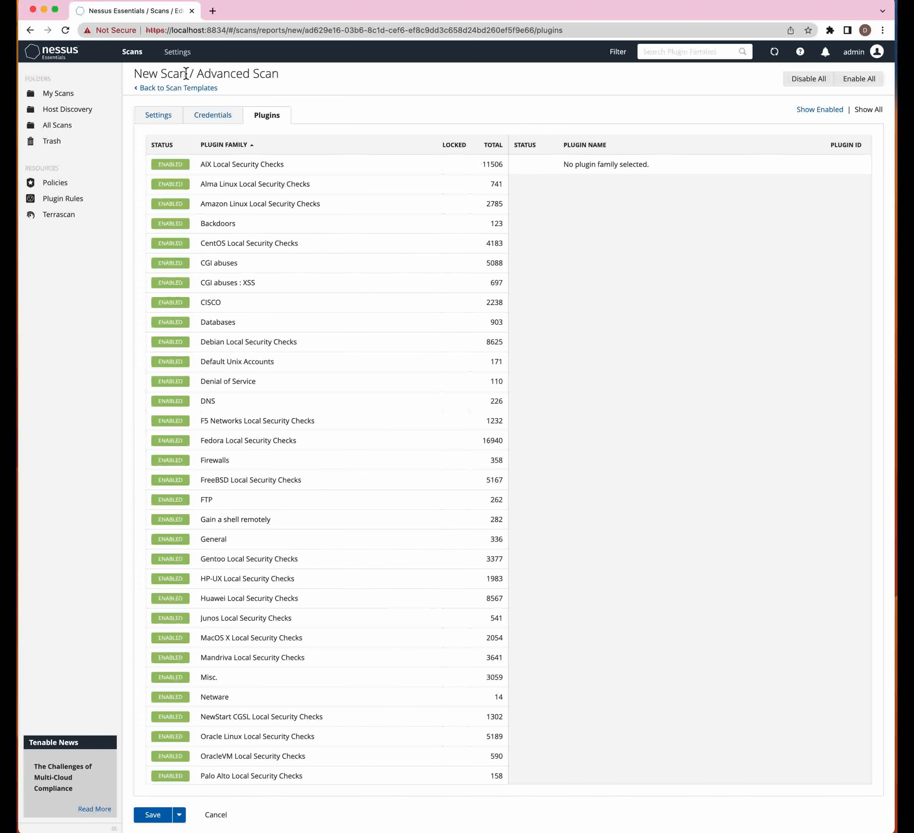
{"action": "left_click", "coordinate": [217, 124]}
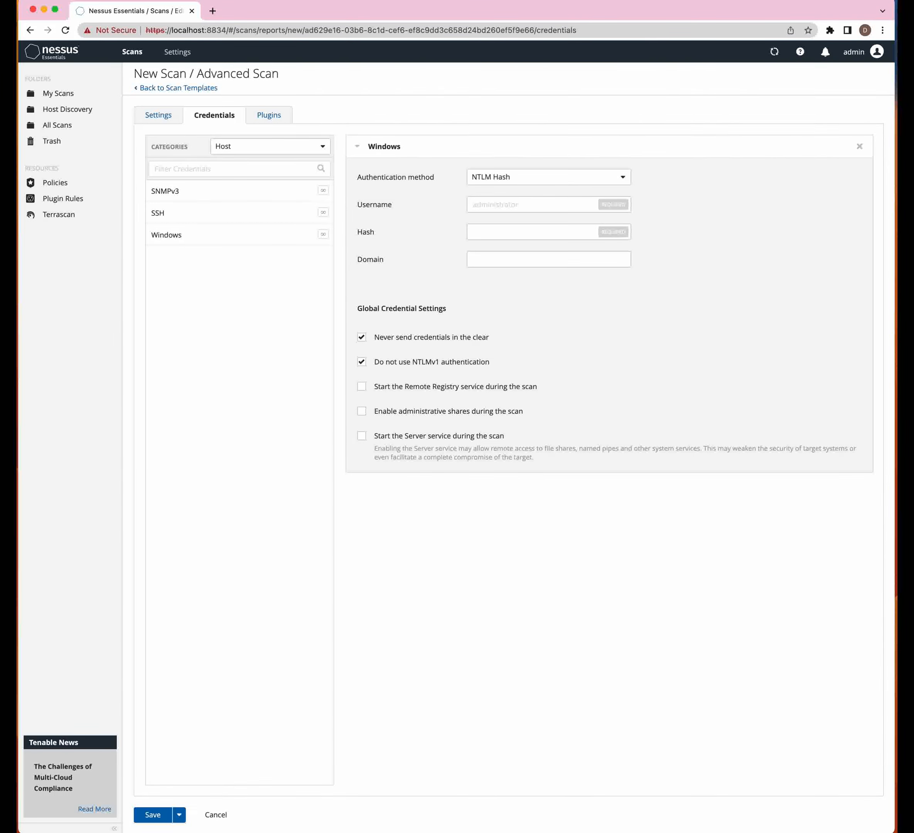
{"action": "left_click", "coordinate": [273, 120]}
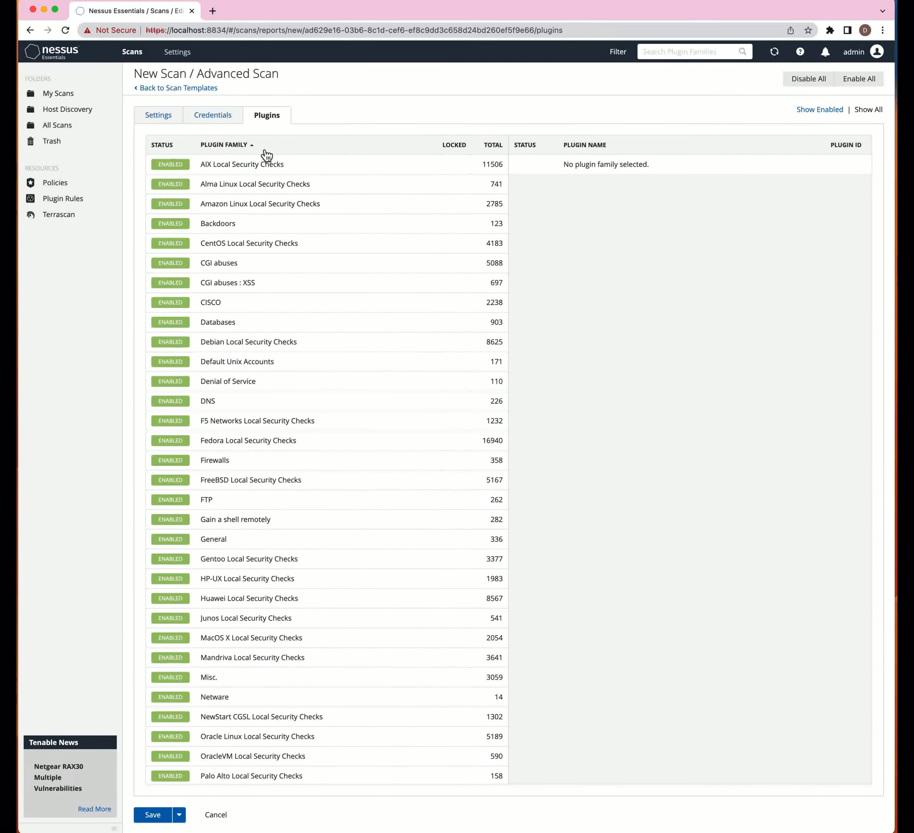
{"action": "left_click", "coordinate": [194, 499]}
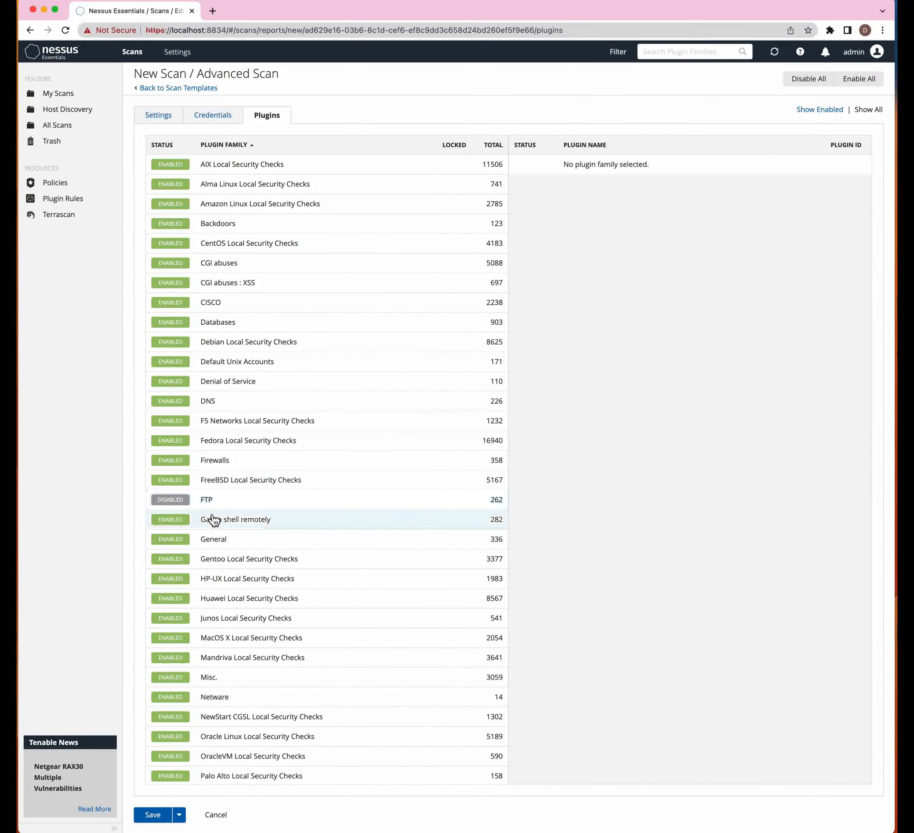
{"action": "left_click", "coordinate": [201, 502]}
{"action": "left_click", "coordinate": [177, 503]}
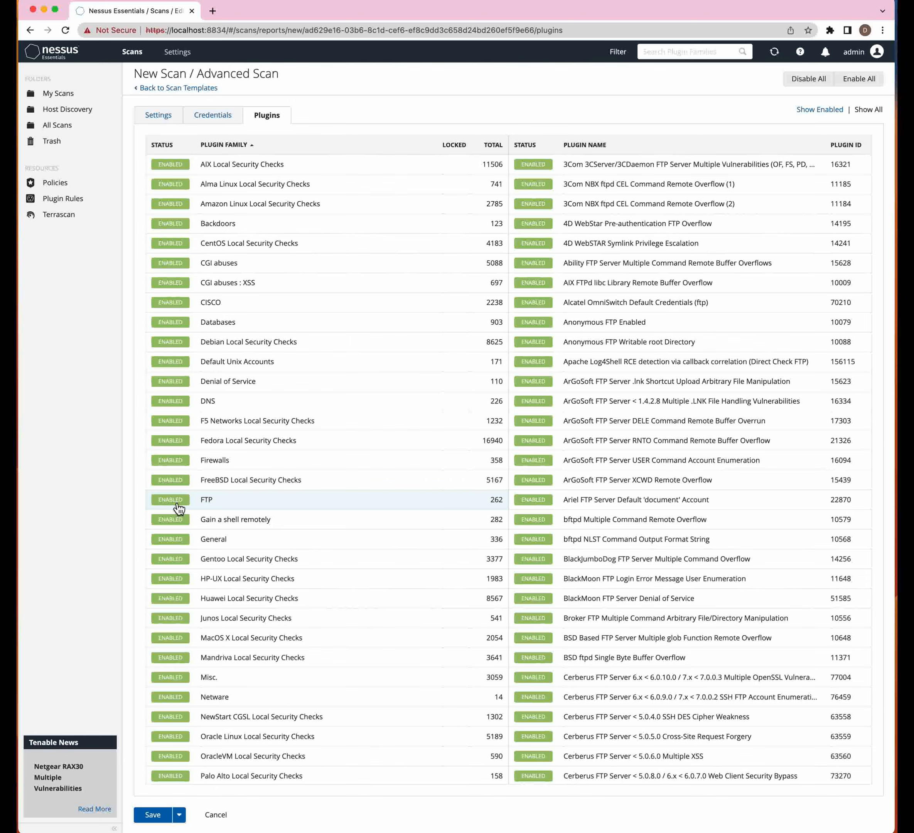
{"action": "left_click", "coordinate": [172, 502]}
{"action": "left_click", "coordinate": [178, 503]}
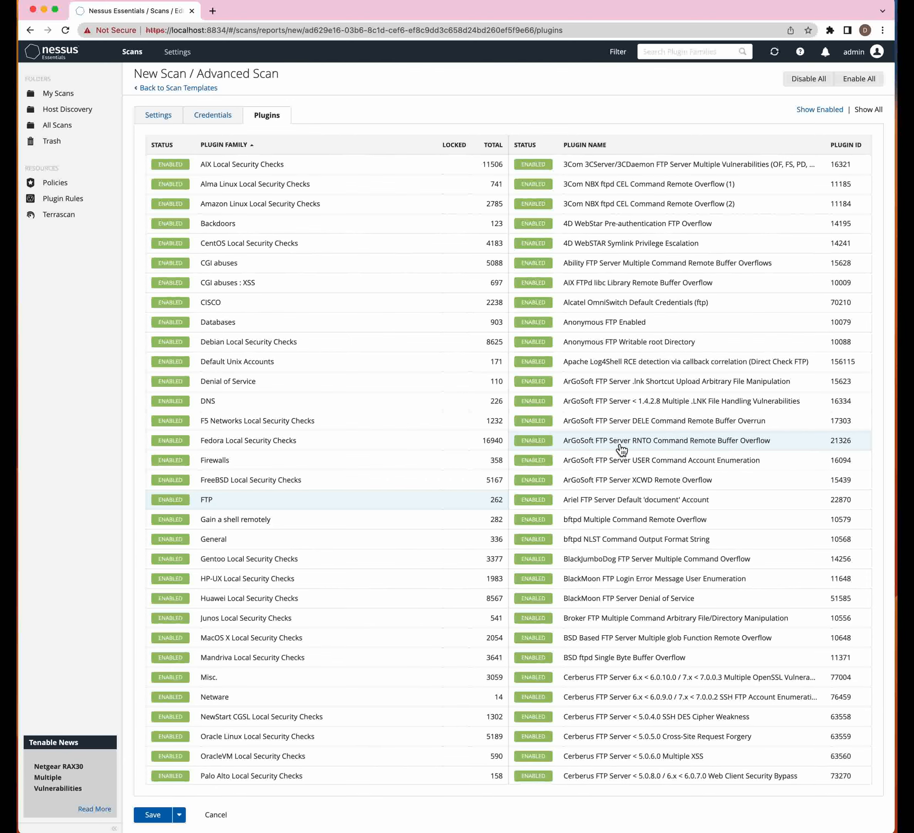
{"action": "scroll", "coordinate": [621, 449], "scroll_direction": "down", "scroll_amount": 20}
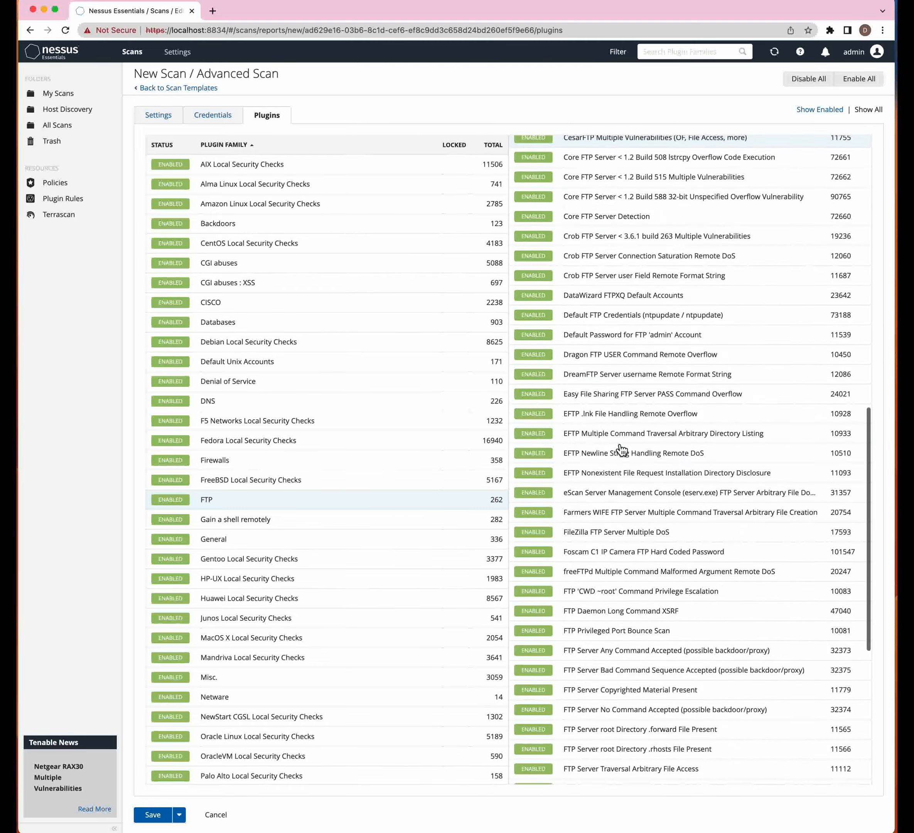
{"action": "scroll", "coordinate": [621, 448], "scroll_direction": "down", "scroll_amount": 5}
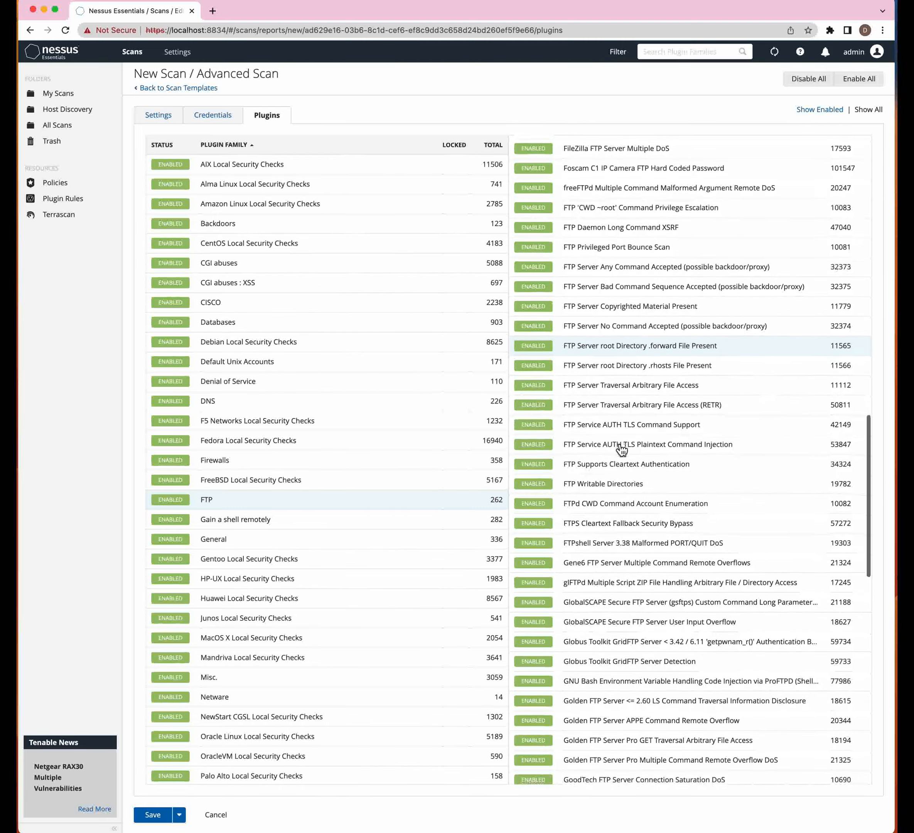
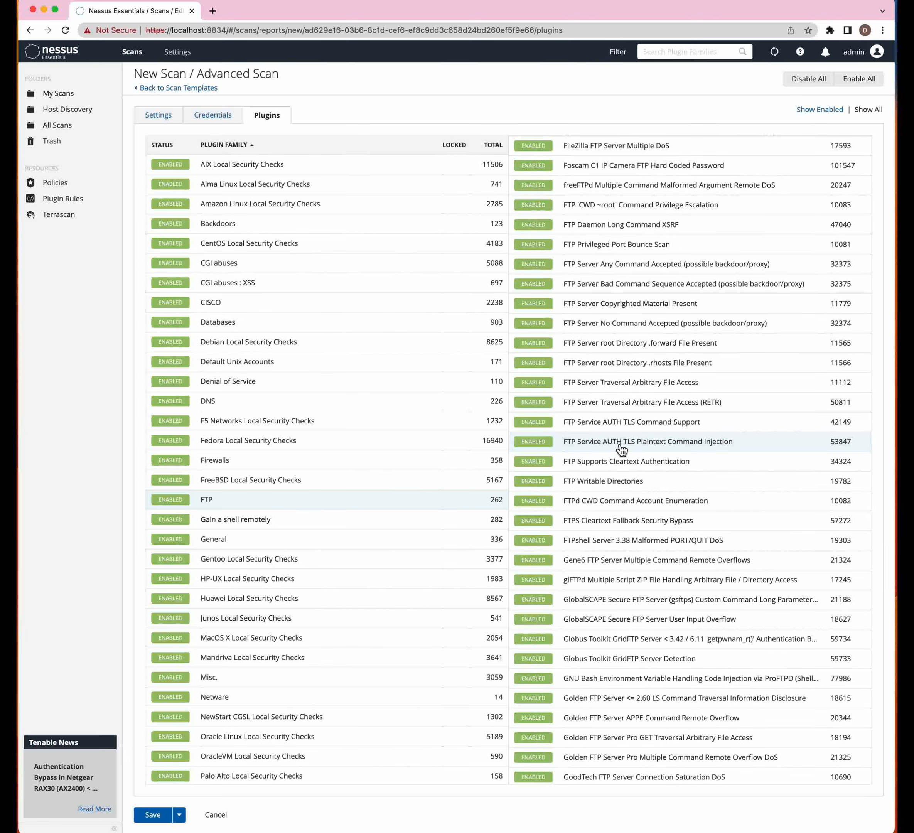
- Scroll the 262-plugin FTP family list down to the ProFTPD checks
{"action": "scroll", "coordinate": [621, 450], "scroll_direction": "down", "scroll_amount": 10}
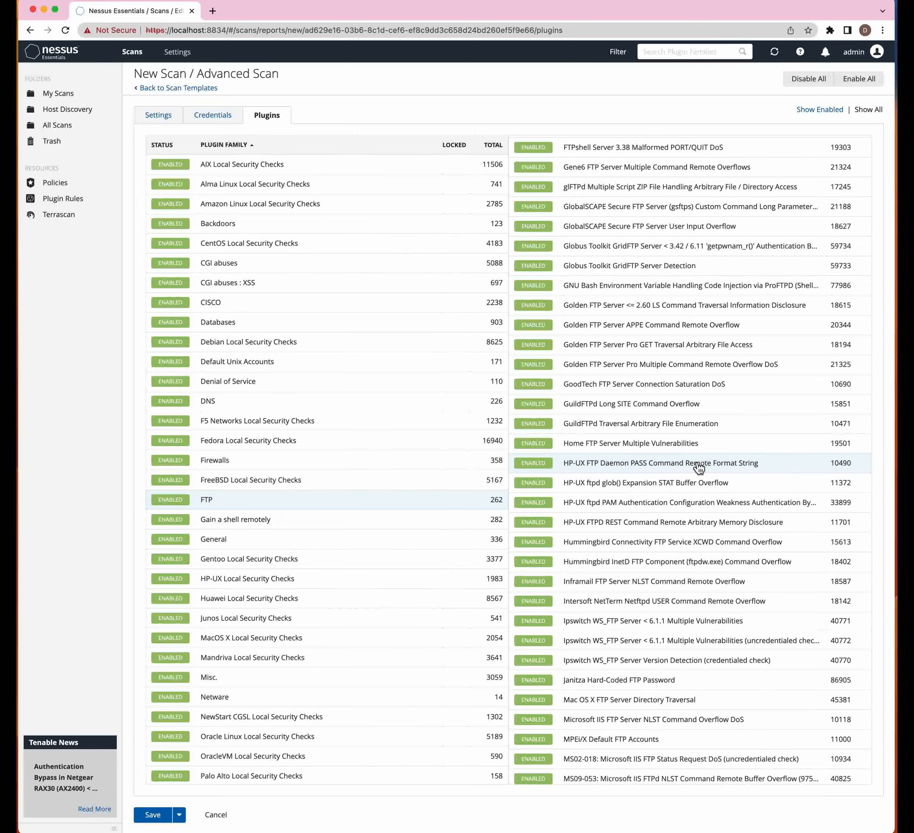
{"action": "scroll", "coordinate": [700, 467], "scroll_direction": "down", "scroll_amount": 5}
{"action": "scroll", "coordinate": [688, 468], "scroll_direction": "down", "scroll_amount": 20}
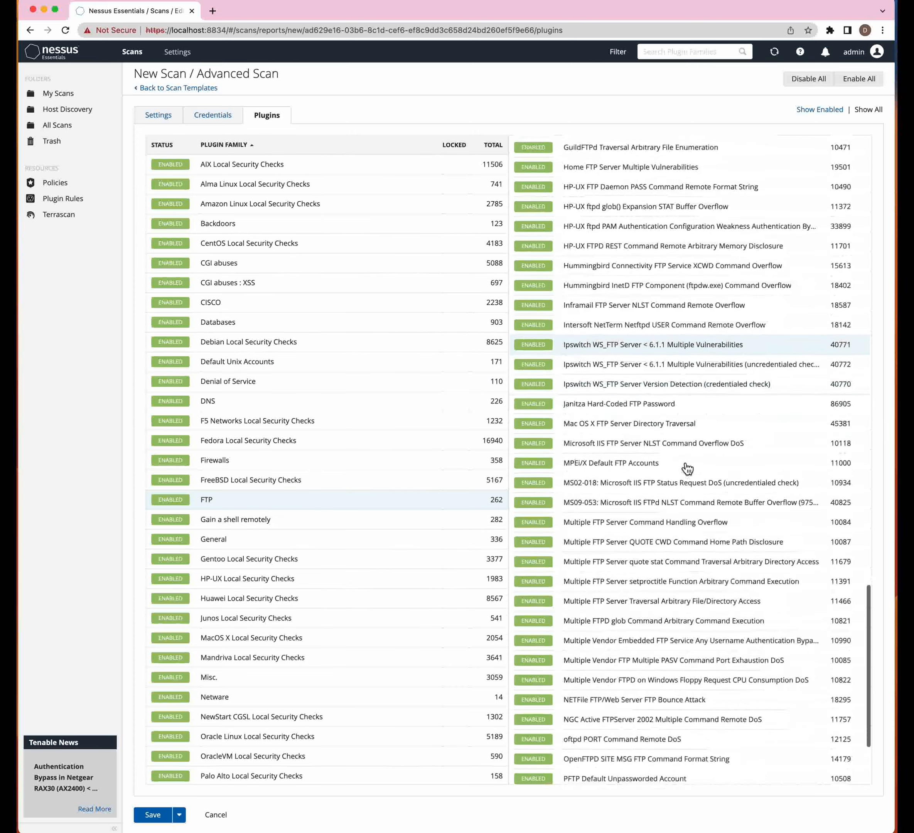
{"action": "scroll", "coordinate": [688, 468], "scroll_direction": "down", "scroll_amount": 6}
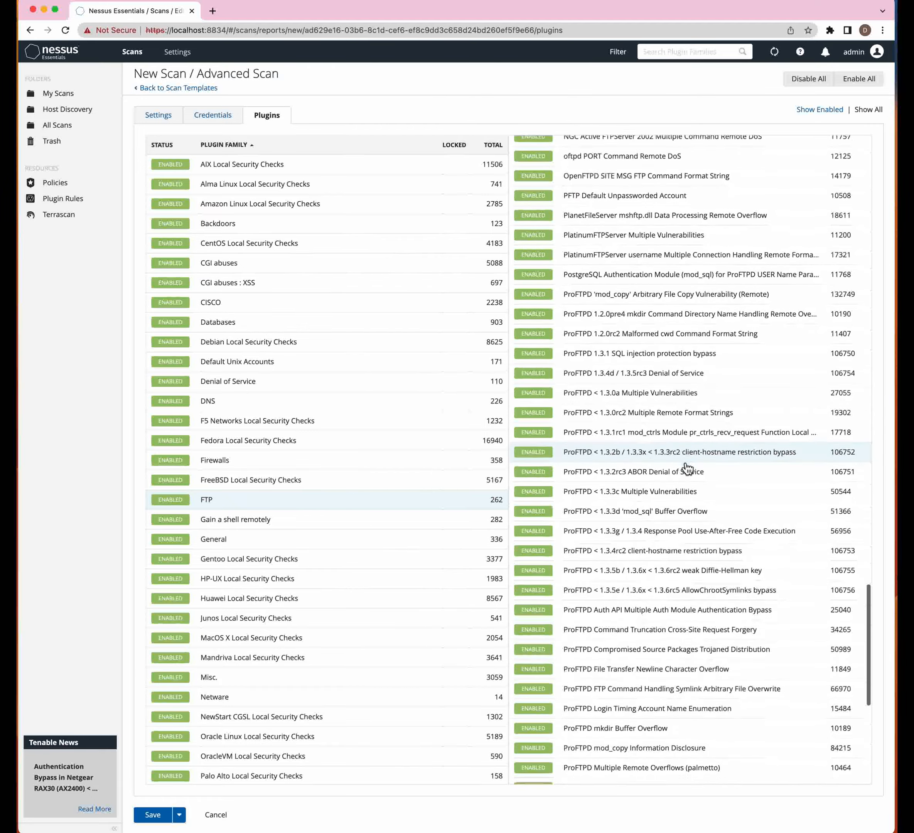
{"action": "scroll", "coordinate": [688, 468], "scroll_direction": "down", "scroll_amount": 6}
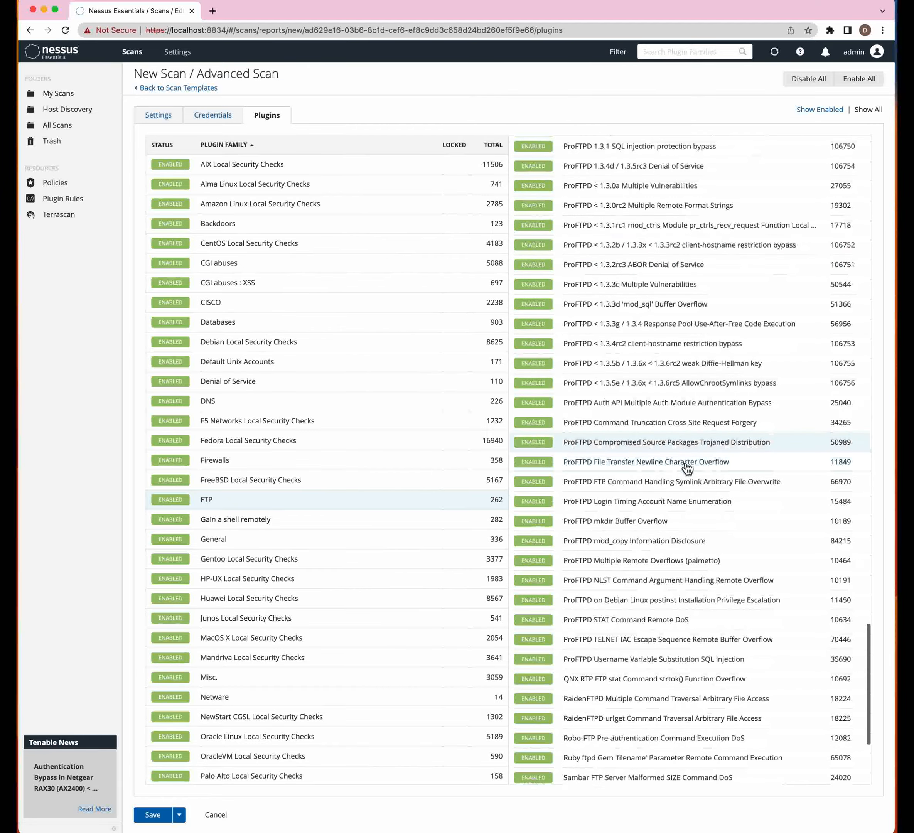
{"action": "scroll", "coordinate": [657, 449], "scroll_direction": "up", "scroll_amount": 4}
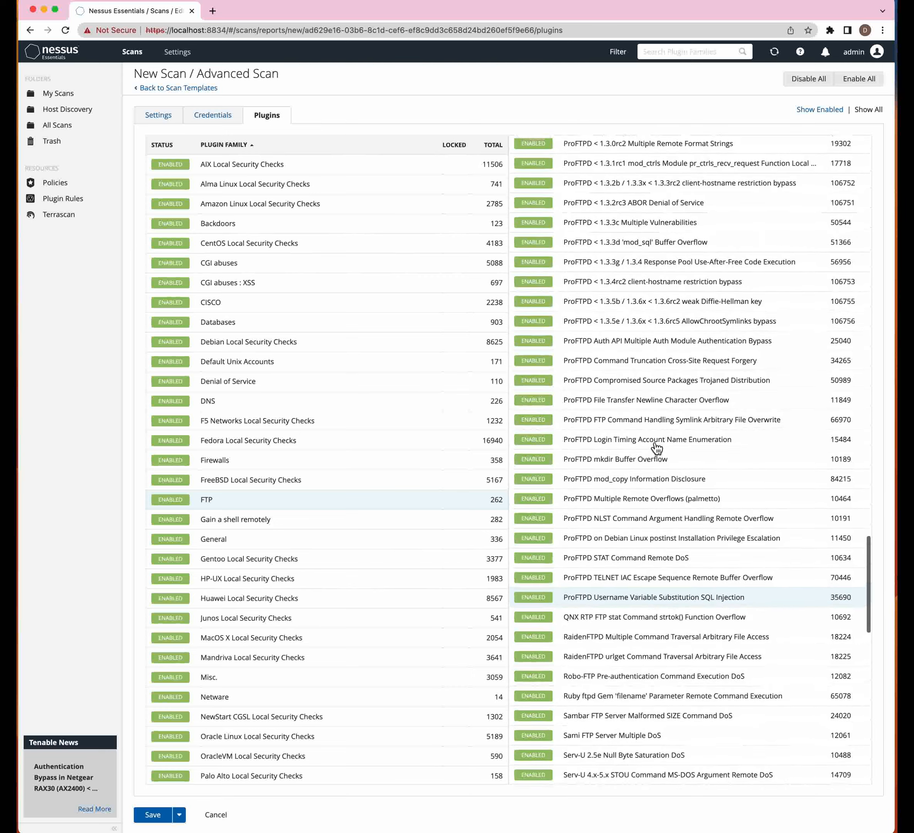
{"action": "scroll", "coordinate": [603, 368], "scroll_direction": "up", "scroll_amount": 6}
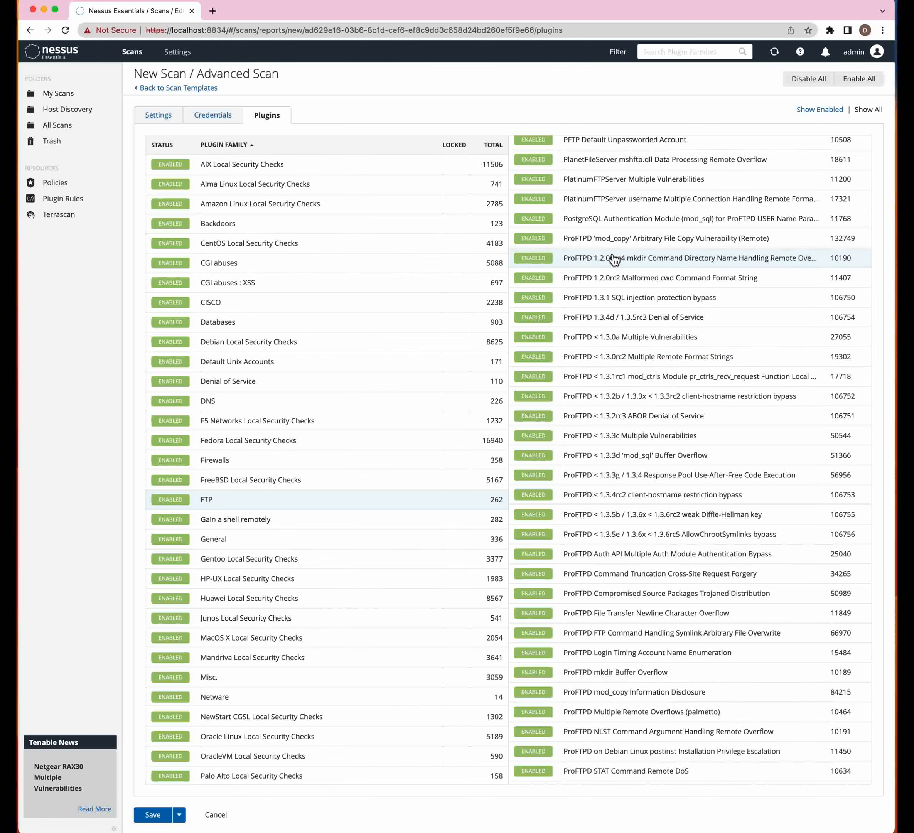
- Open the ProFTPD 'mod_copy' Arbitrary File Copy plugin's details and read its description
{"action": "left_click", "coordinate": [612, 242]}
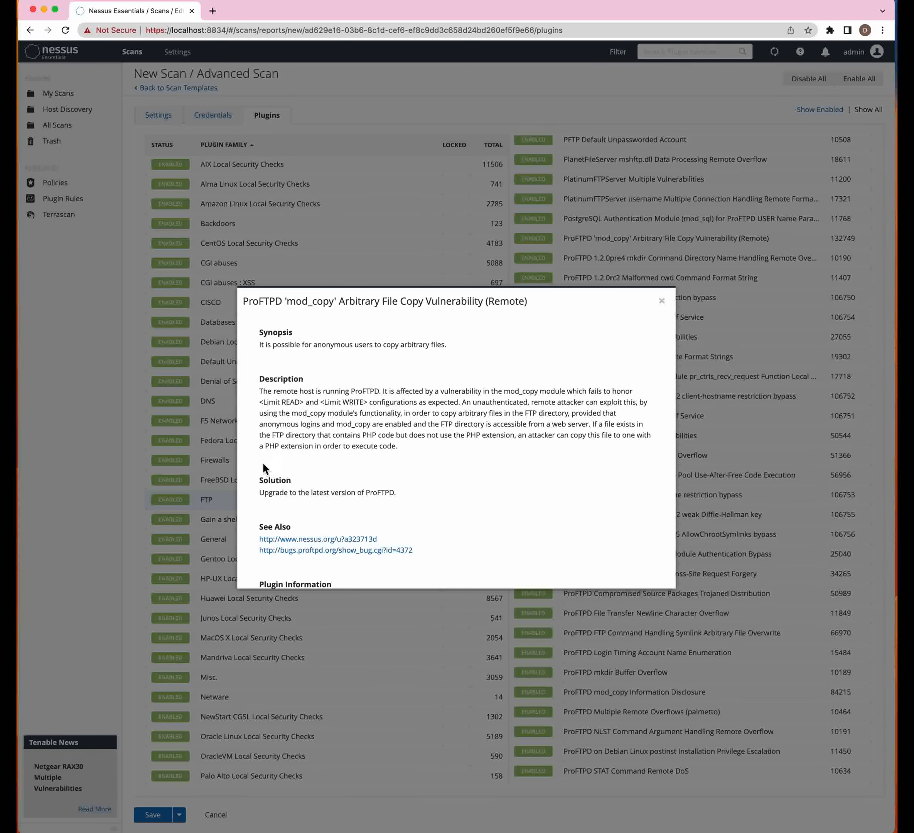
{"action": "scroll", "coordinate": [298, 385], "scroll_direction": "down", "scroll_amount": 2}
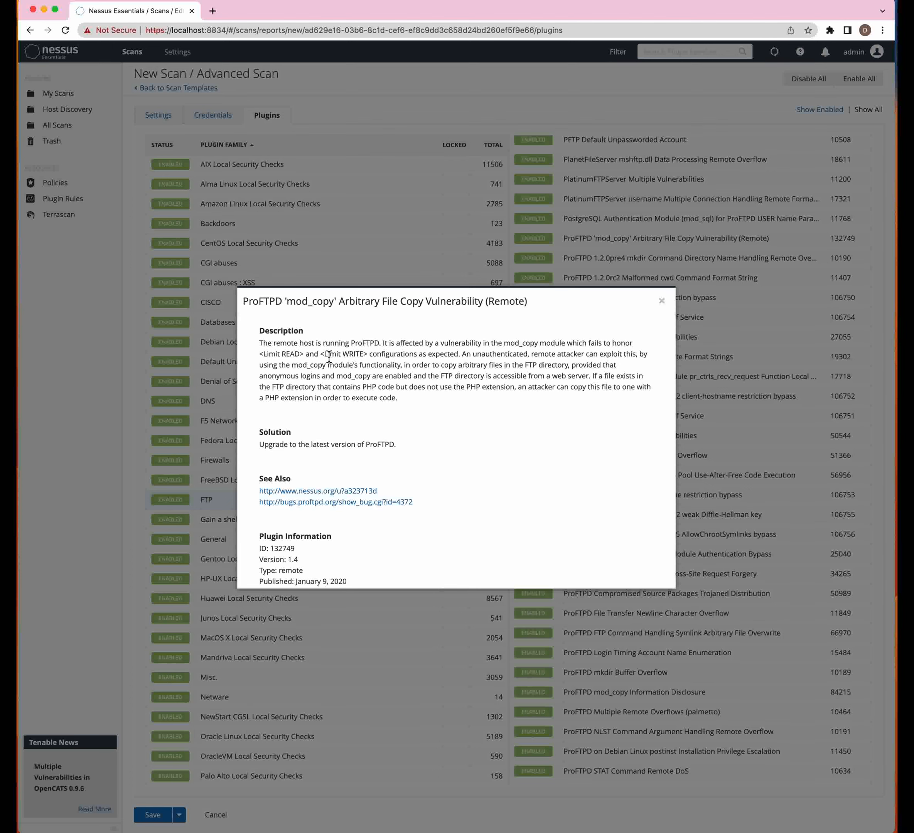
{"action": "left_click_drag", "start_coordinate": [312, 344], "coordinate": [520, 352]}
{"action": "left_click", "coordinate": [520, 352]}
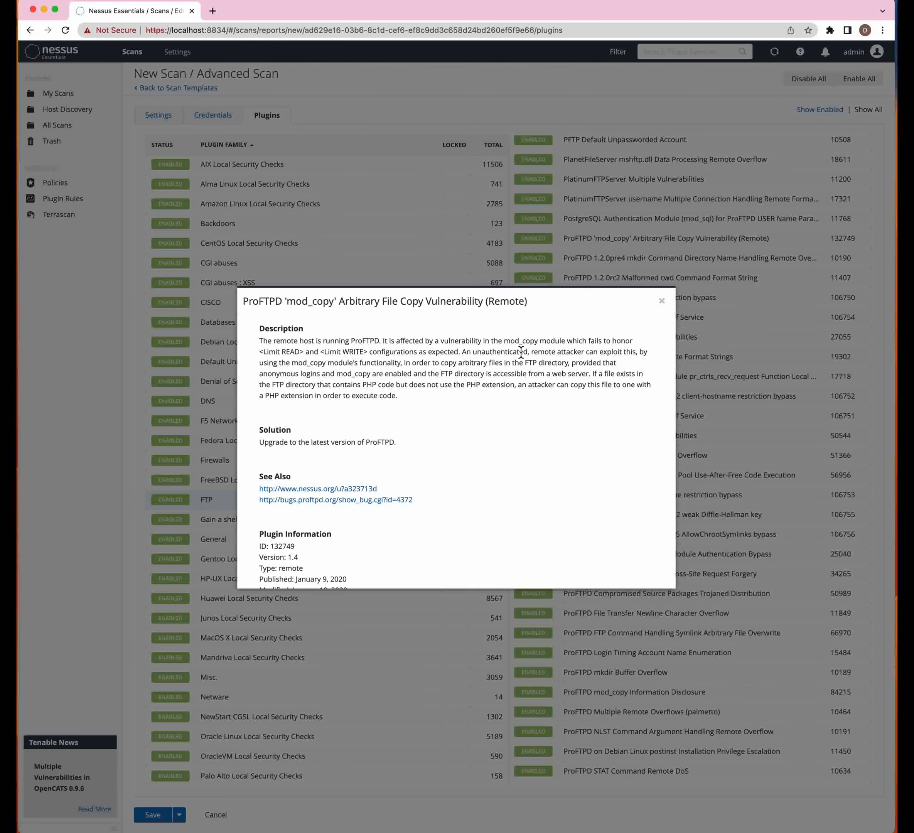
{"action": "scroll", "coordinate": [419, 392], "scroll_direction": "down", "scroll_amount": 5}
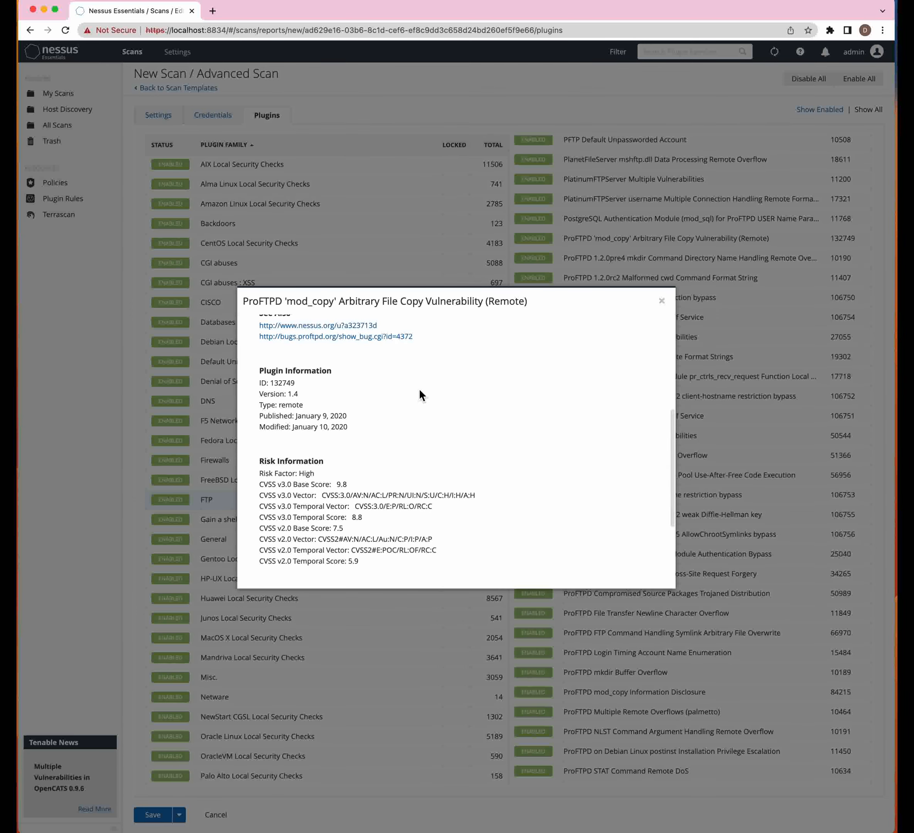
{"action": "scroll", "coordinate": [320, 348], "scroll_direction": "up", "scroll_amount": 1}
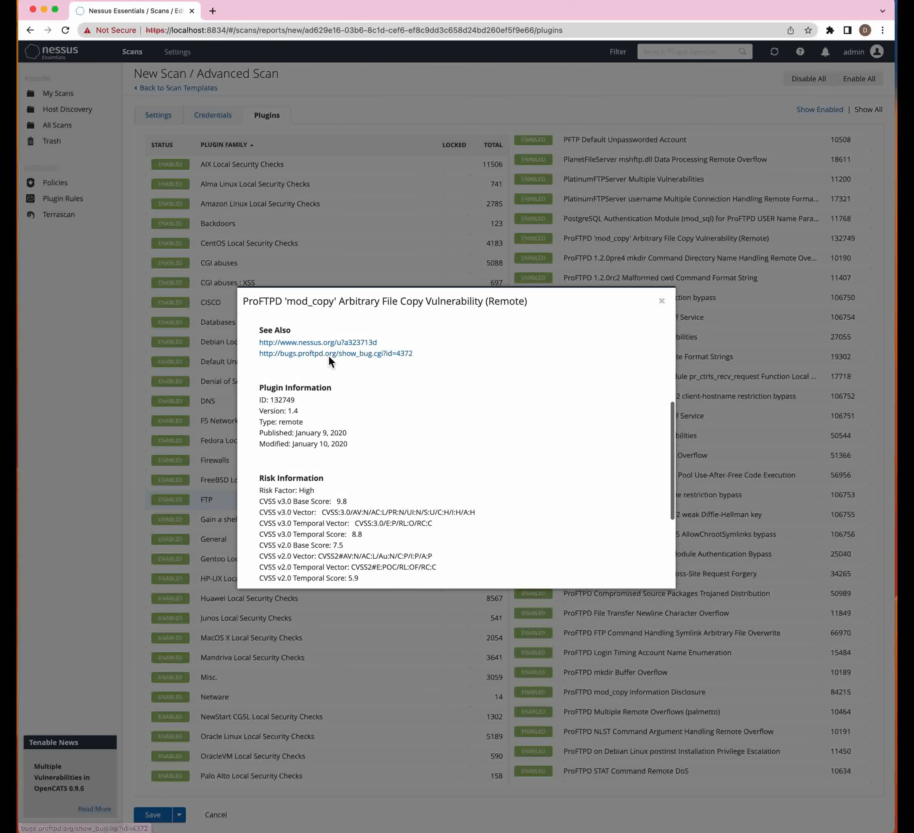
- Open the nessus.org See Also link in a new tab and read the BleepingComputer article
{"action": "right_click", "coordinate": [326, 344]}
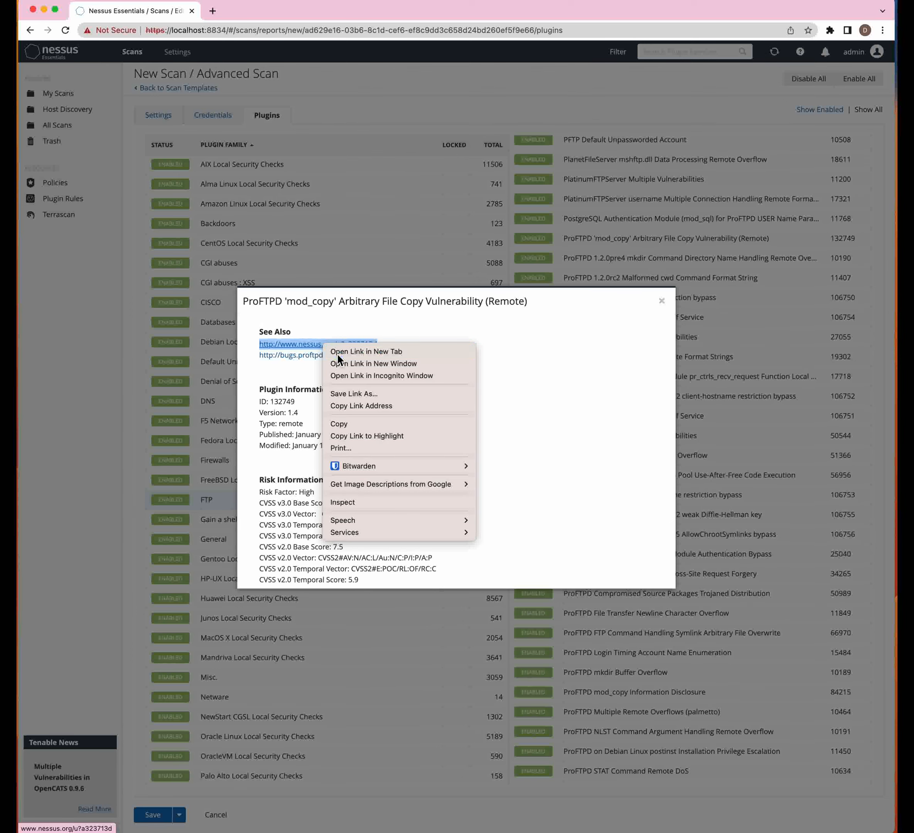
{"action": "left_click", "coordinate": [337, 352]}
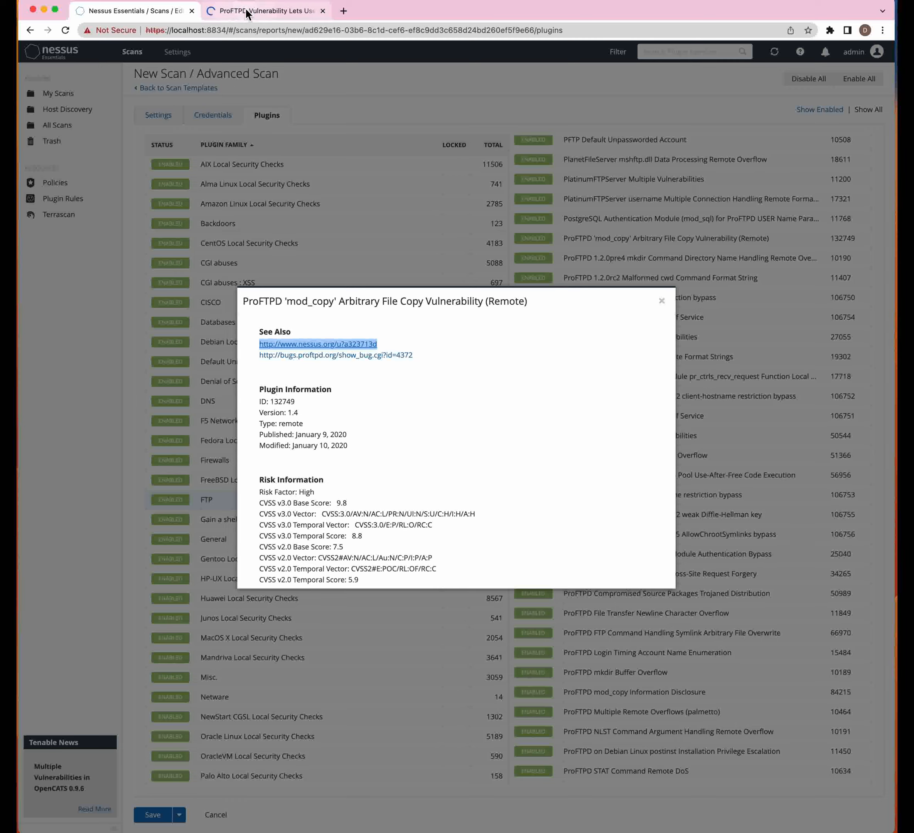
{"action": "left_click", "coordinate": [270, 10]}
{"action": "scroll", "coordinate": [371, 299], "scroll_direction": "down", "scroll_amount": 20}
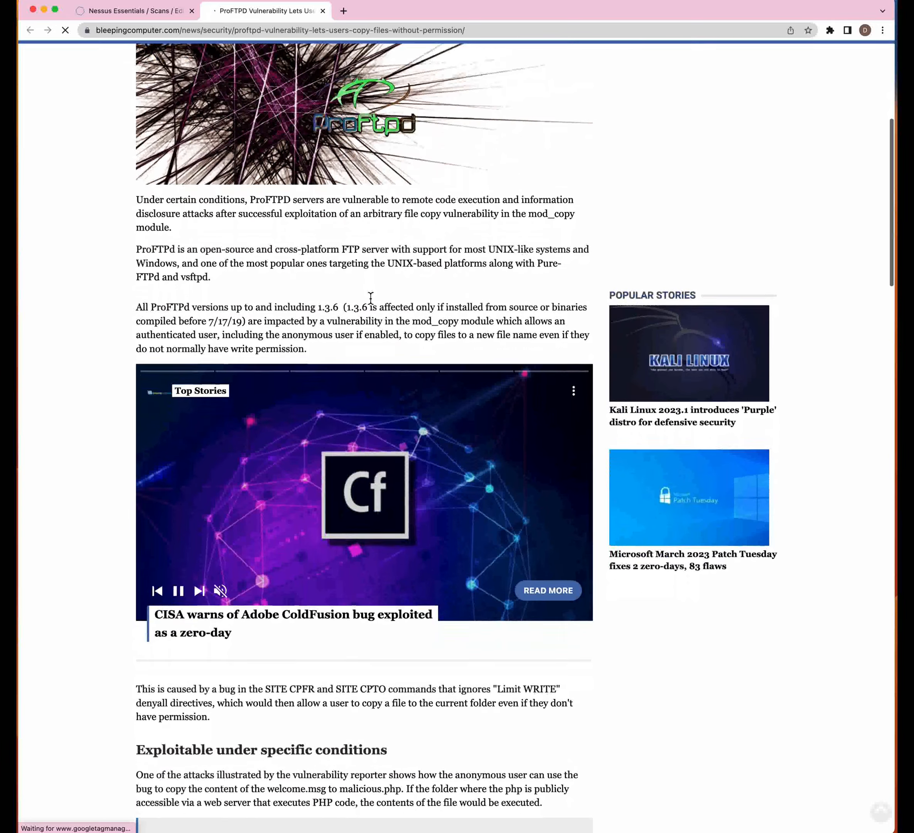
{"action": "scroll", "coordinate": [370, 296], "scroll_direction": "down", "scroll_amount": 3}
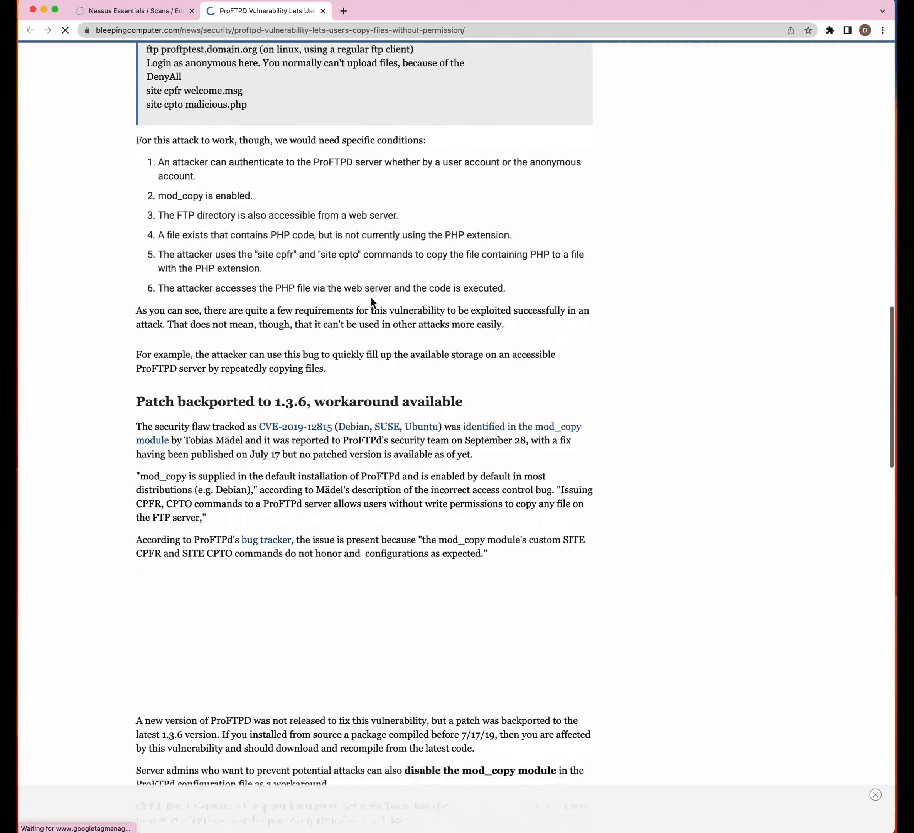
- Back in Nessus, review plugin 132749's risk scores and CVE-2019-12815 reference, then close it
{"action": "left_click", "coordinate": [157, 14]}
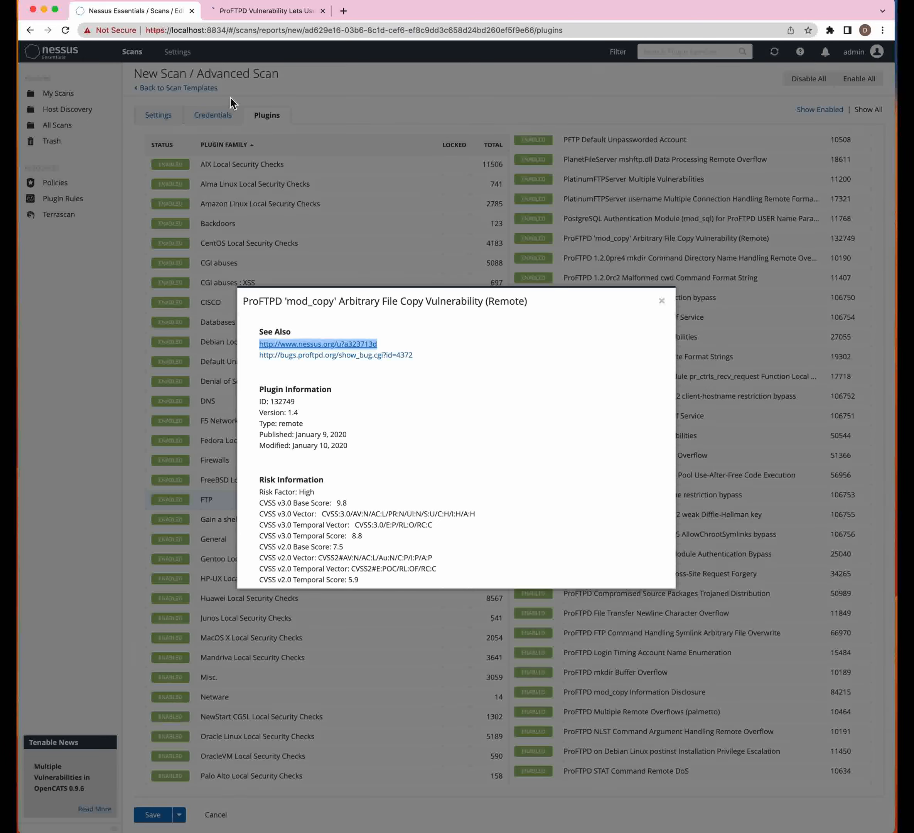
{"action": "scroll", "coordinate": [469, 449], "scroll_direction": "down", "scroll_amount": 3}
{"action": "scroll", "coordinate": [469, 449], "scroll_direction": "up", "scroll_amount": 3}
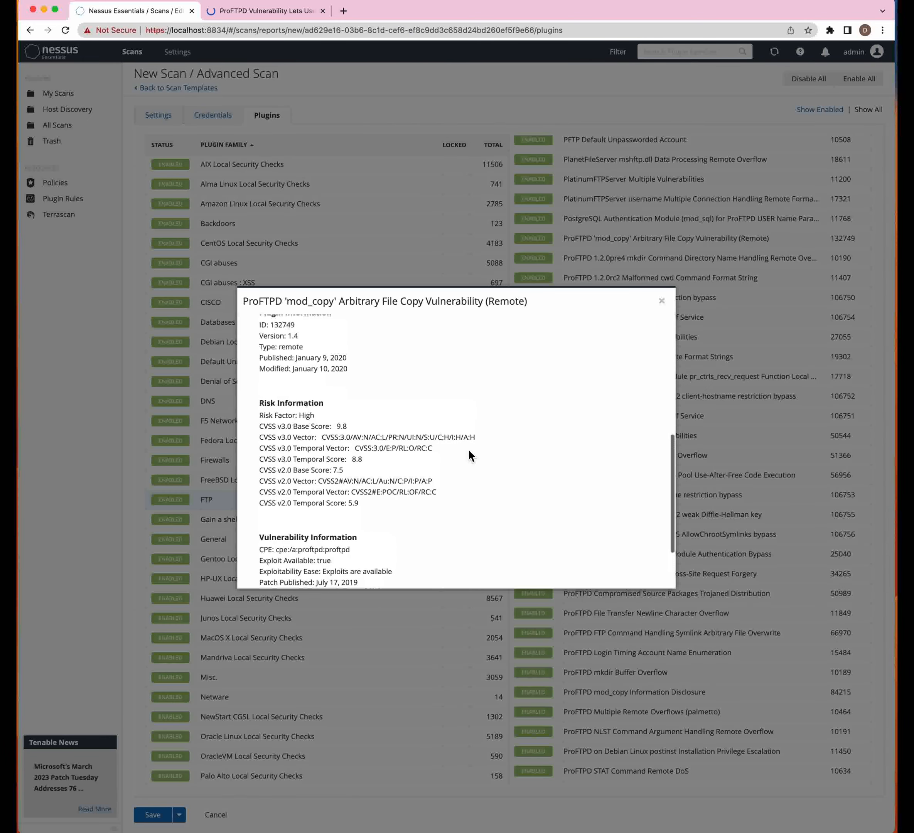
{"action": "scroll", "coordinate": [342, 371], "scroll_direction": "down", "scroll_amount": 2}
{"action": "scroll", "coordinate": [346, 365], "scroll_direction": "up", "scroll_amount": 2}
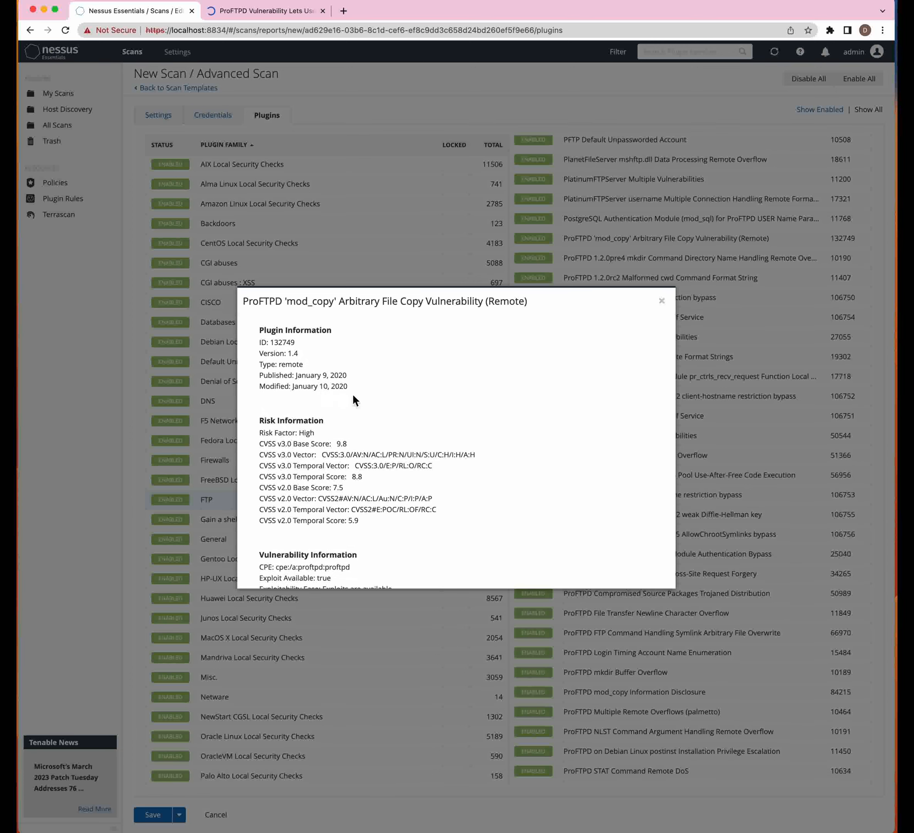
{"action": "scroll", "coordinate": [378, 402], "scroll_direction": "down", "scroll_amount": 2}
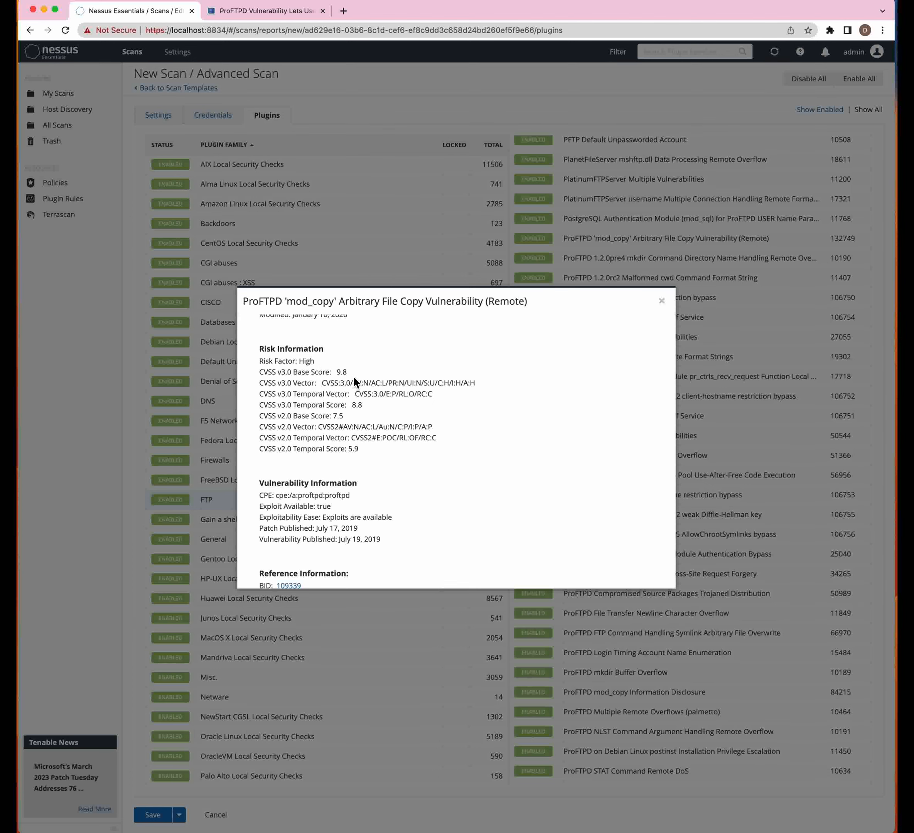
{"action": "scroll", "coordinate": [319, 400], "scroll_direction": "down", "scroll_amount": 2}
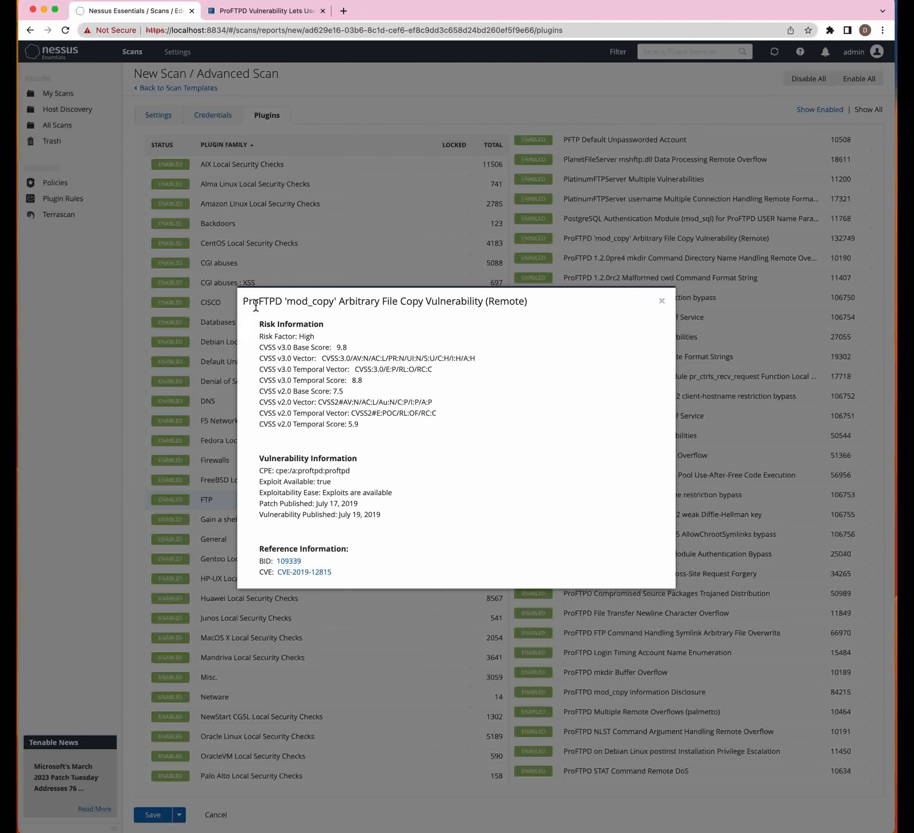
{"action": "left_click", "coordinate": [662, 301]}
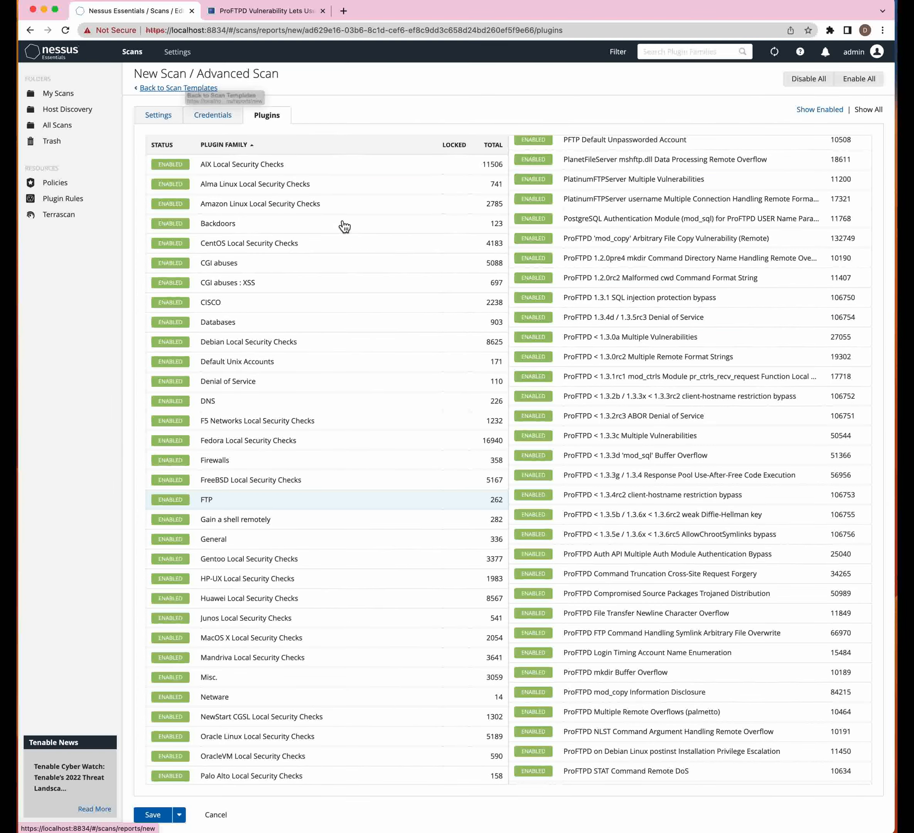
- Abandon the Advanced Scan draft and list My Scans, showing the Metasploit 2 scan
{"action": "left_click", "coordinate": [206, 90]}
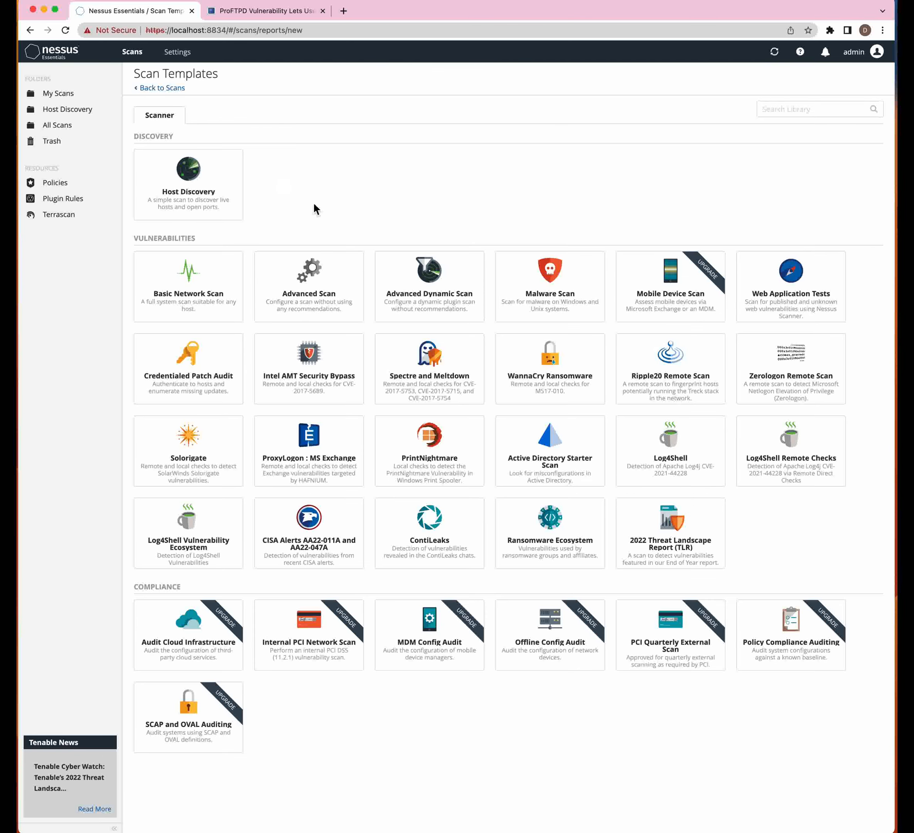
{"action": "left_click", "coordinate": [302, 303]}
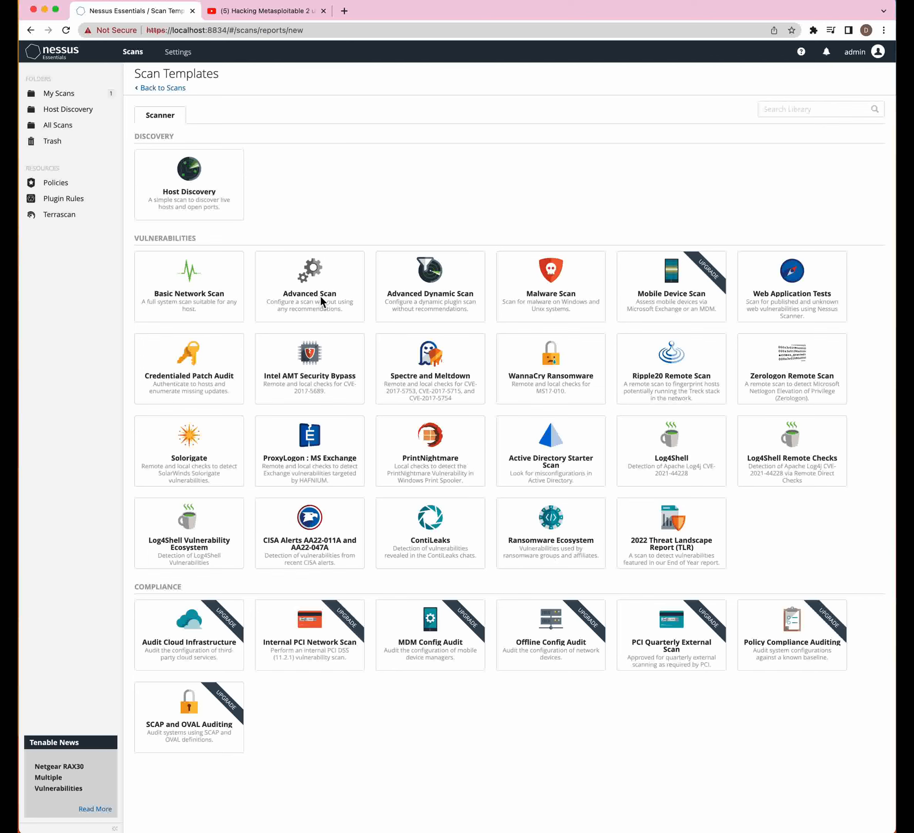
{"action": "left_click", "coordinate": [72, 98]}
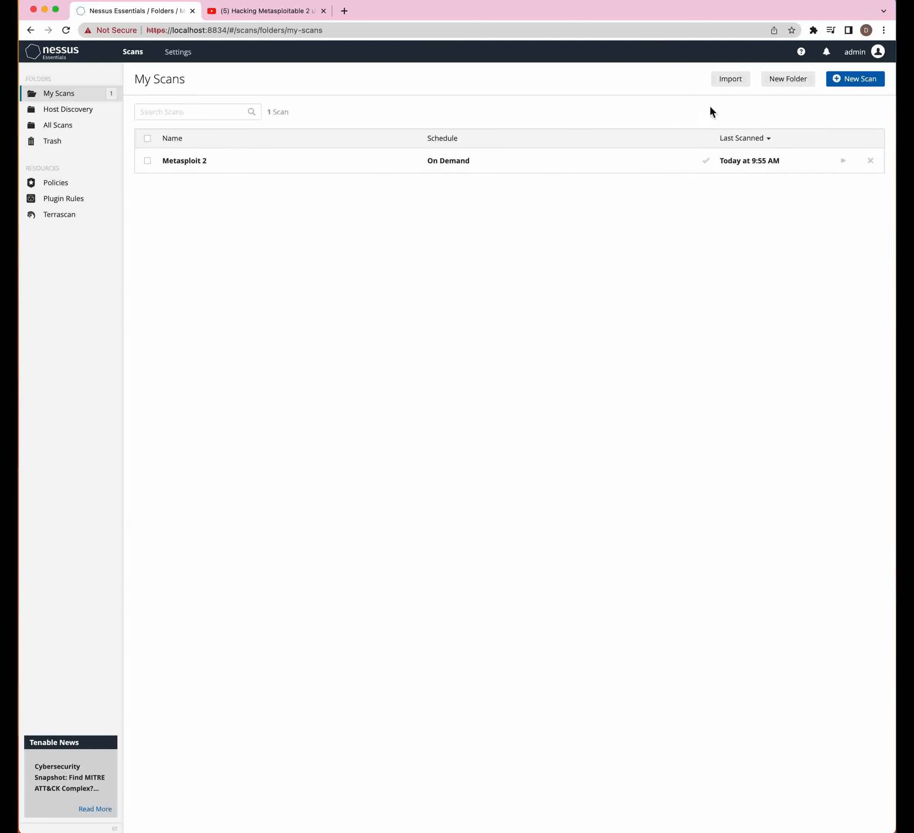
- Select the Metasploit 2 scan and choose Configure from the More menu
{"action": "left_click", "coordinate": [147, 161]}
{"action": "left_click", "coordinate": [689, 82]}
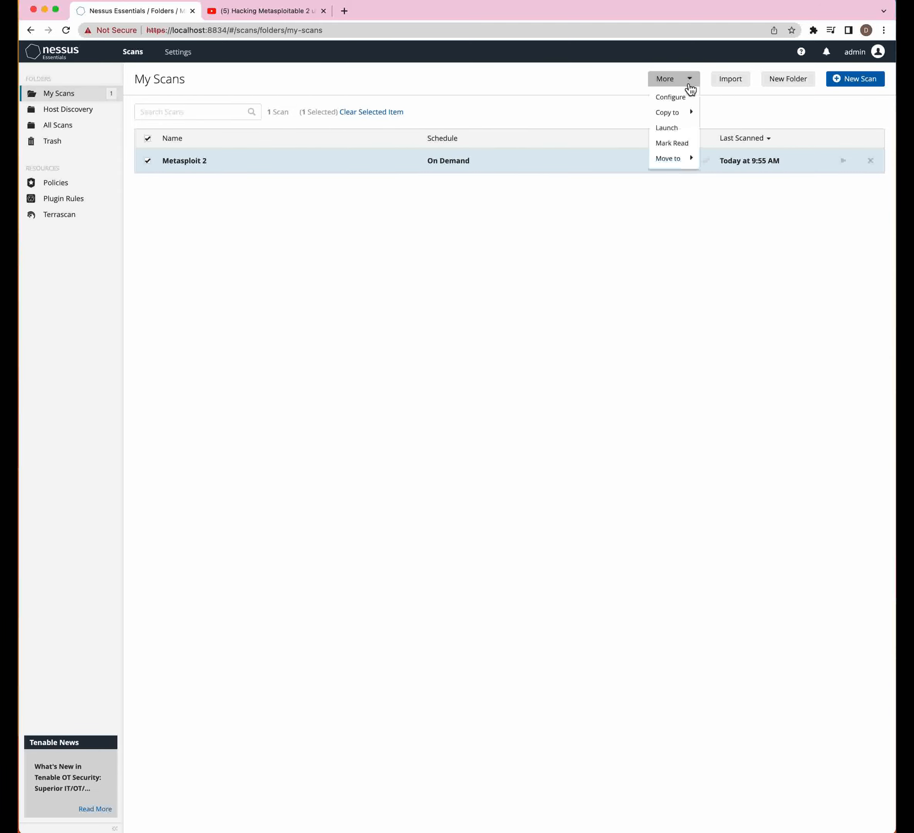
{"action": "left_click", "coordinate": [679, 98]}
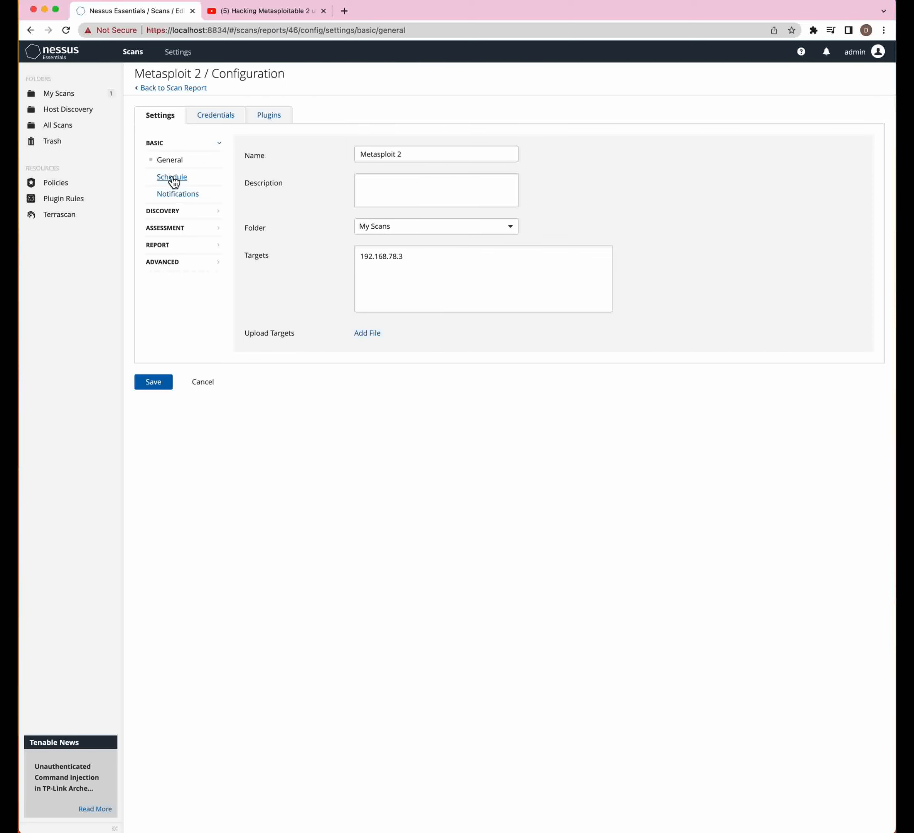
- Check Host Discovery, Port Scanning and Service Discovery settings, then view Assessment General settings
{"action": "left_click", "coordinate": [167, 212]}
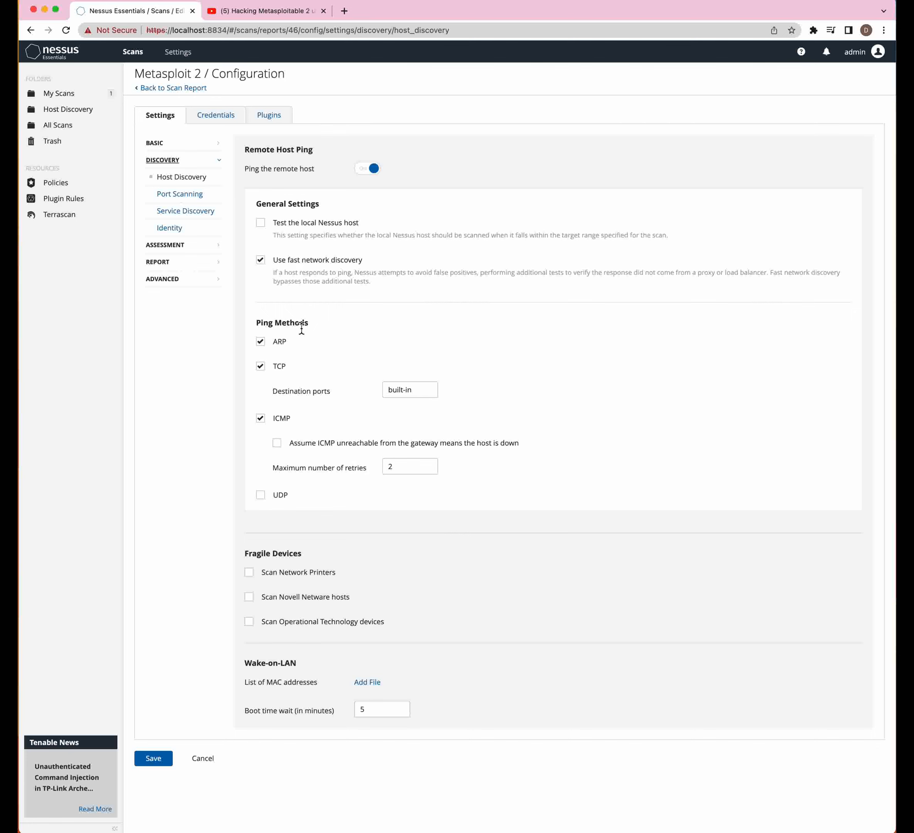
{"action": "left_click", "coordinate": [184, 199]}
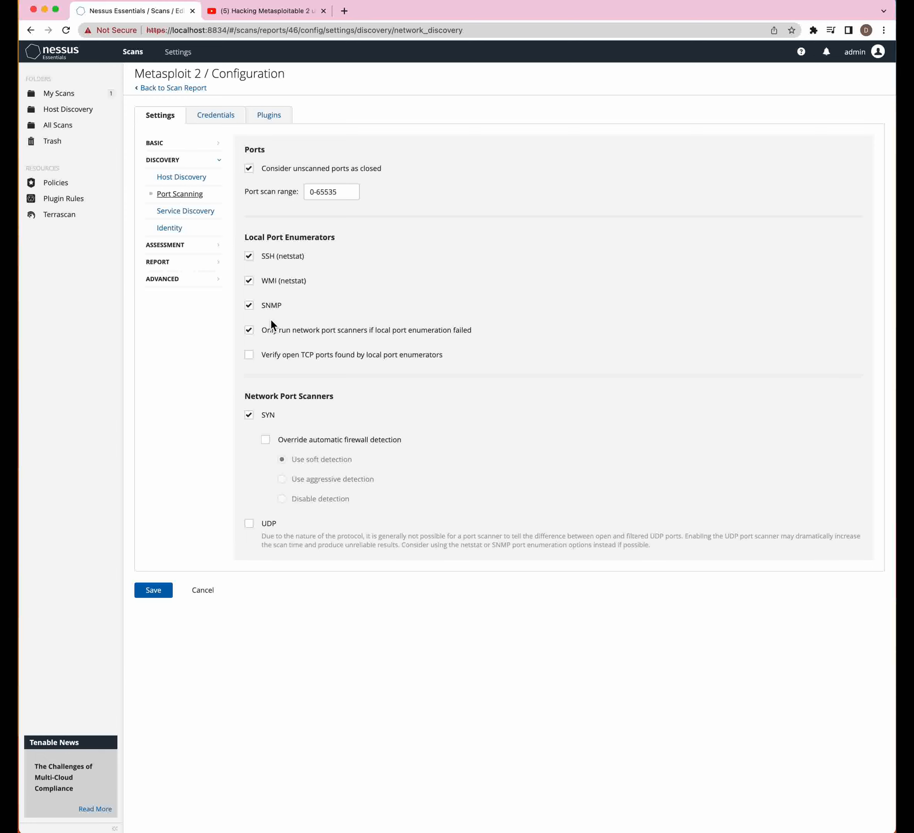
{"action": "left_click", "coordinate": [198, 212]}
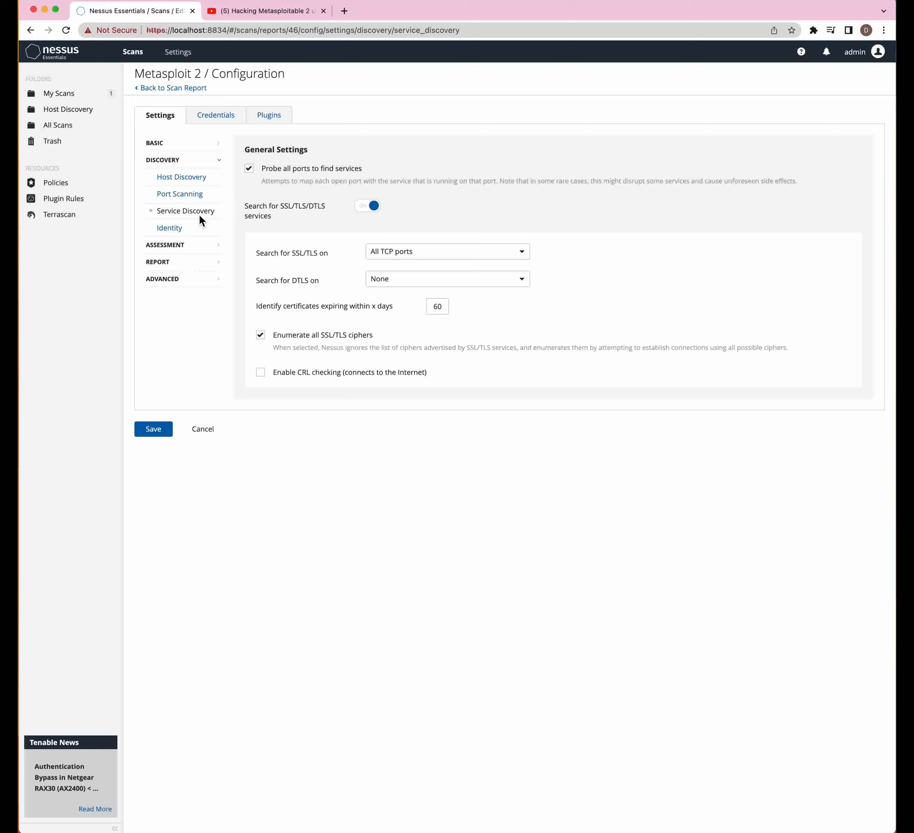
{"action": "left_click", "coordinate": [178, 250]}
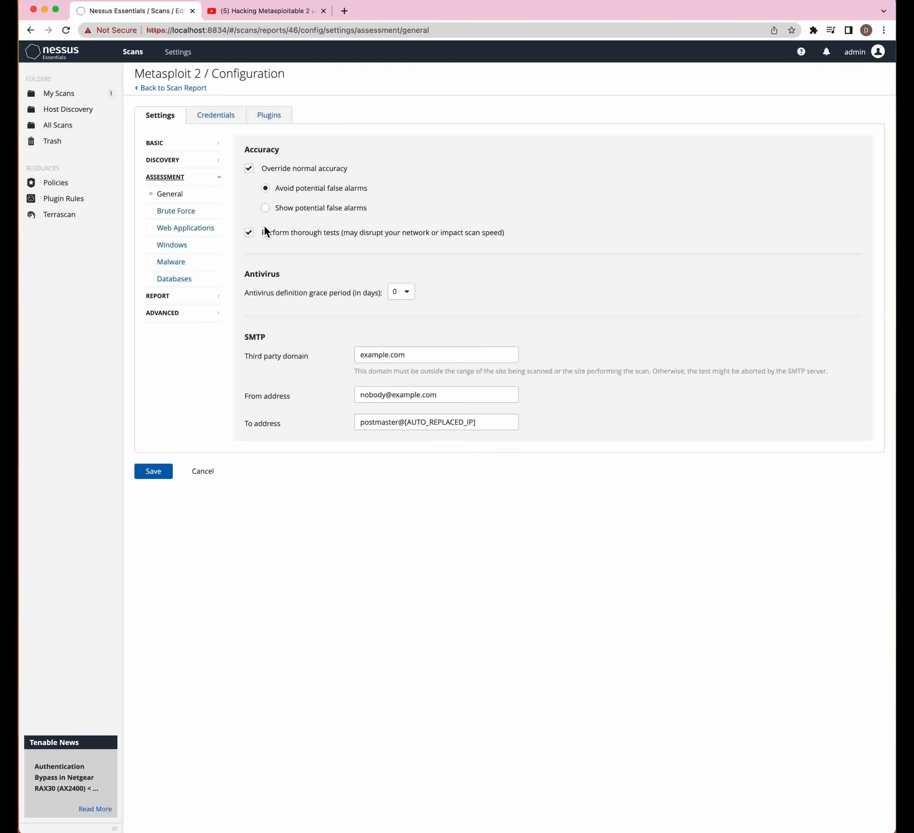